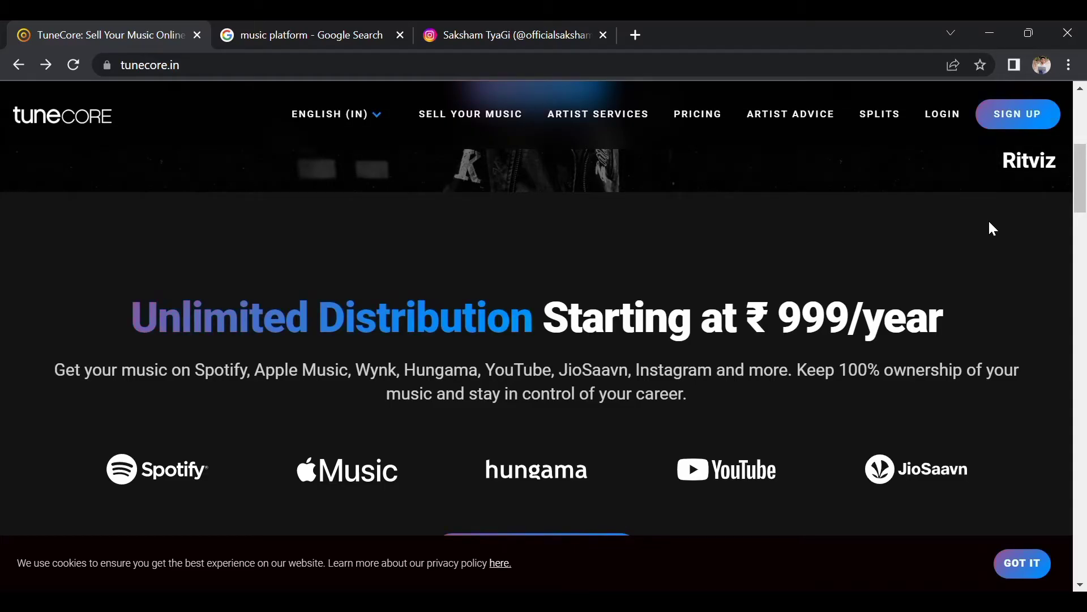
Scroll down and back up through the TuneCore homepage.
scroll(991, 223, down, 8)
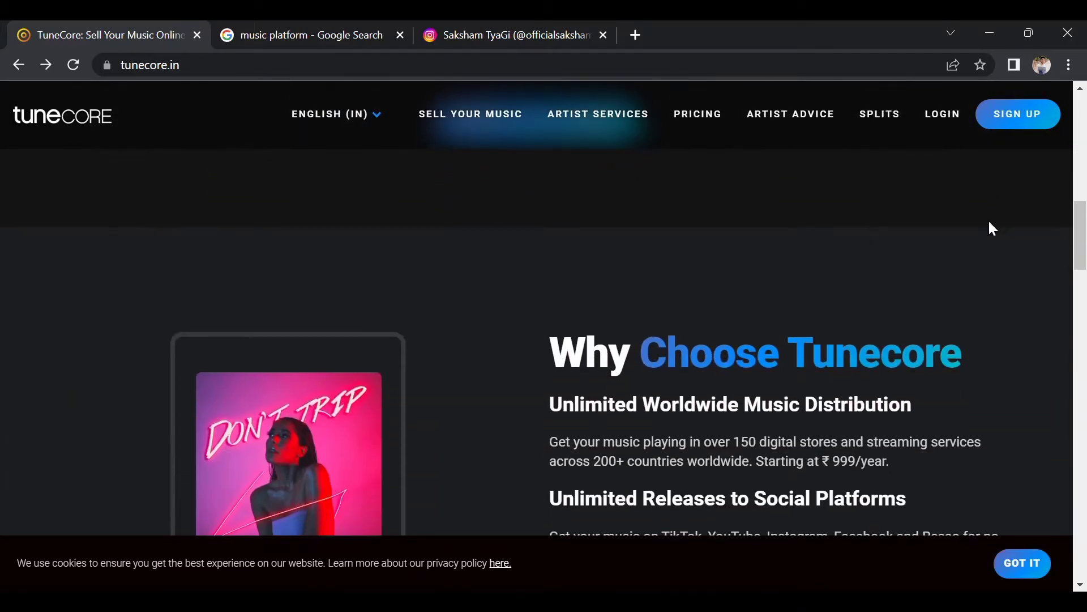
scroll(993, 228, down, 2)
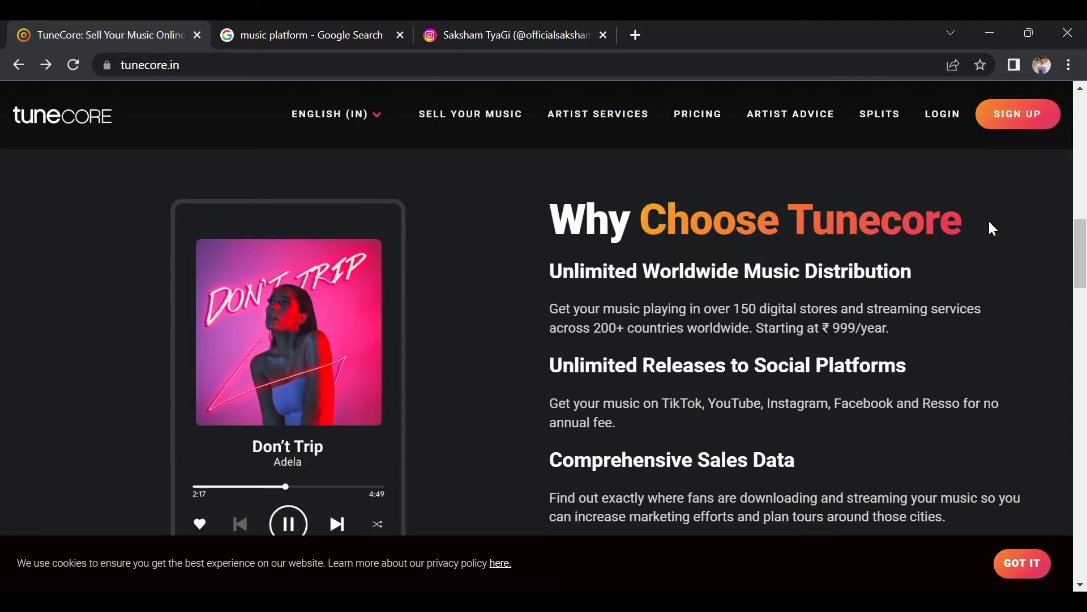
scroll(991, 222, down, 4)
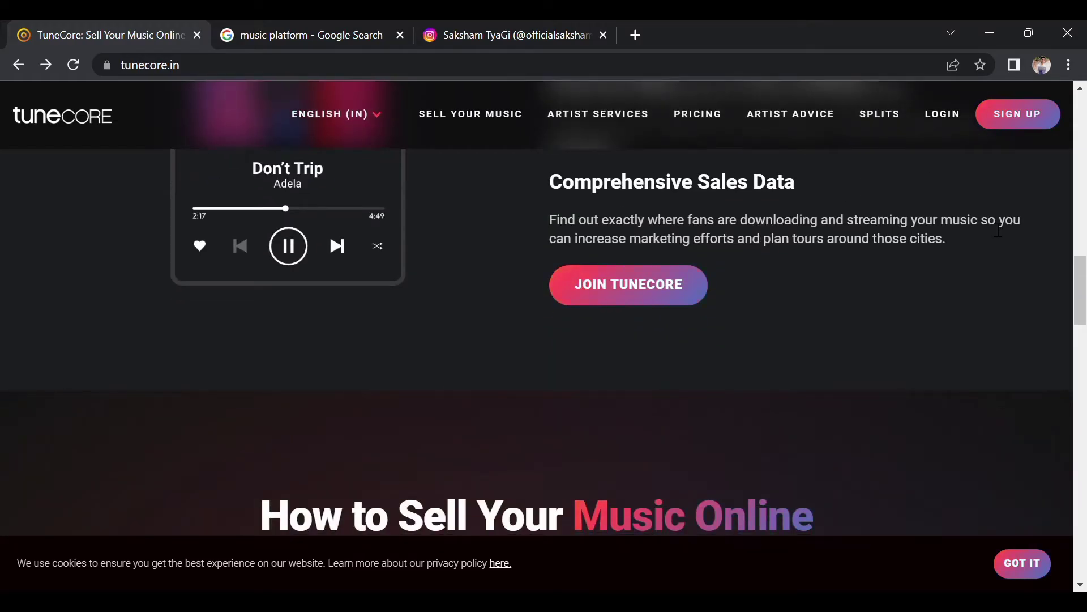
scroll(989, 224, down, 2)
scroll(989, 223, up, 2)
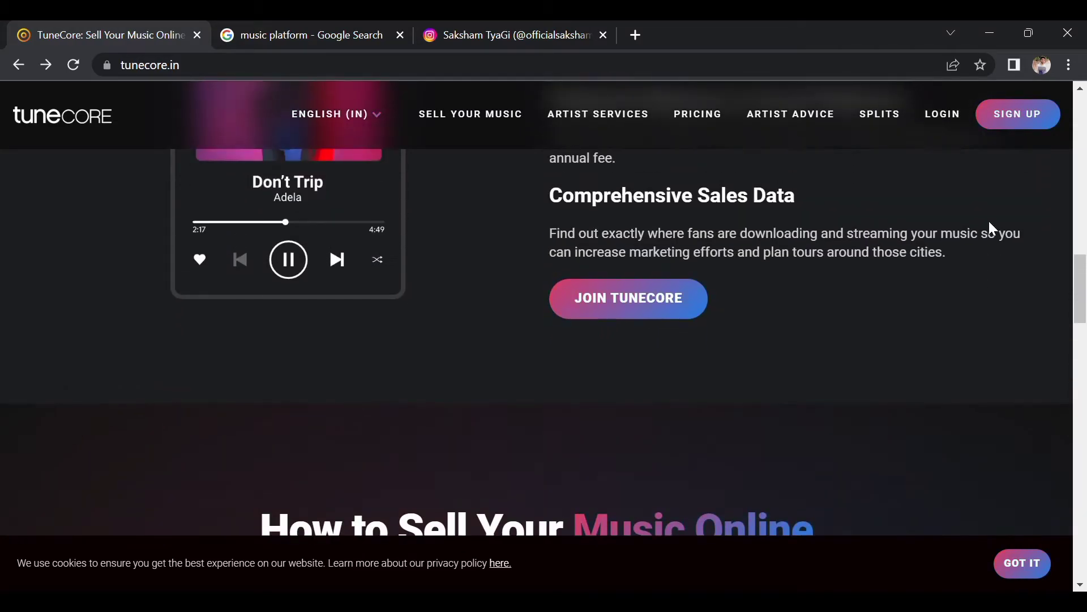
scroll(989, 222, up, 3)
scroll(989, 222, up, 2)
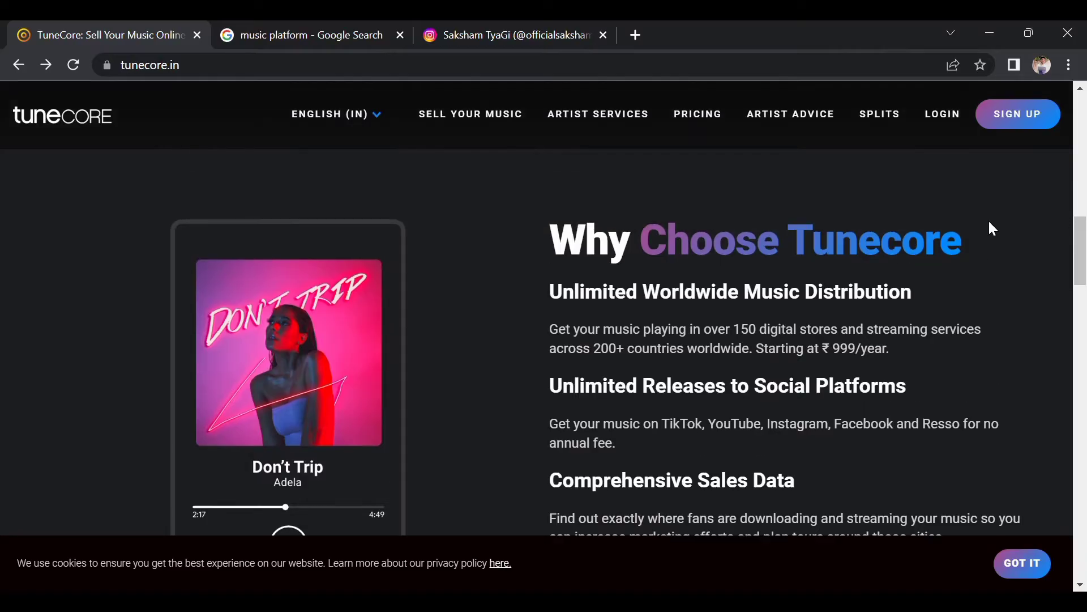
scroll(993, 229, up, 1)
scroll(993, 229, up, 2)
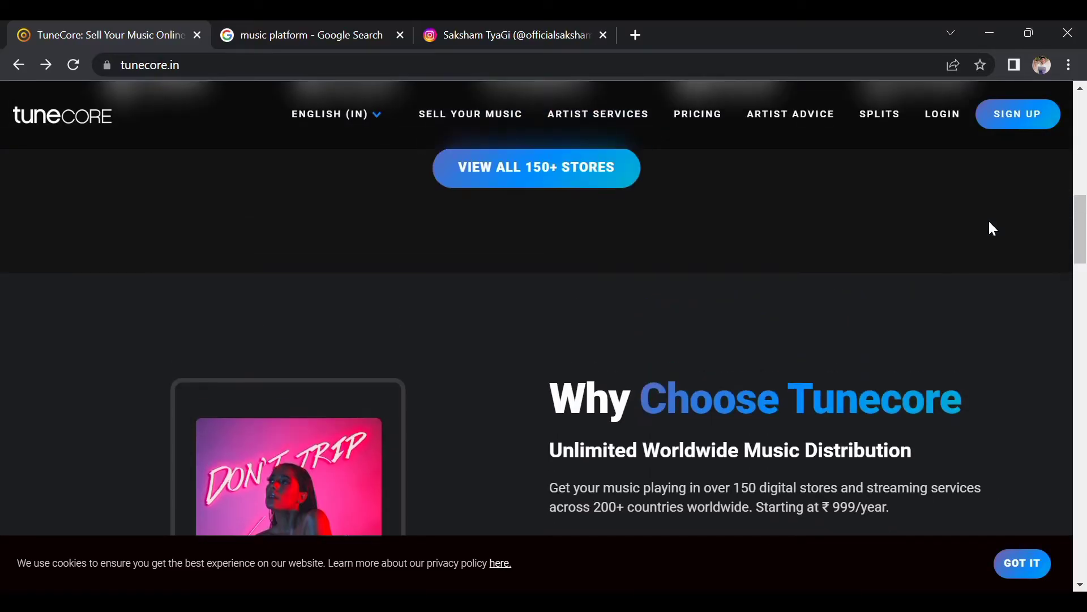
scroll(884, 197, up, 10)
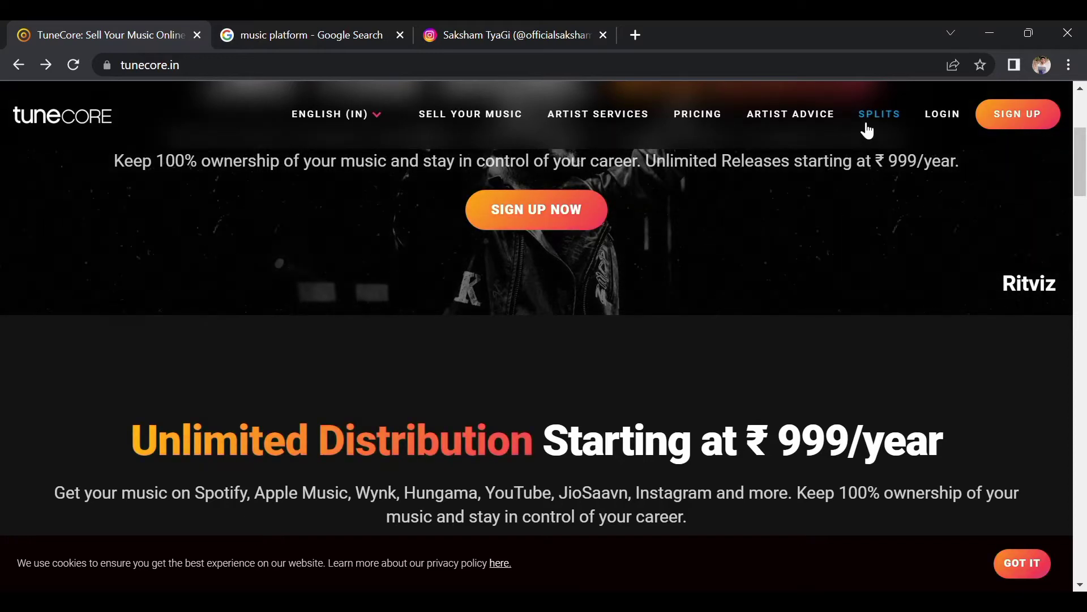
Open the SPLITS page on royalty sharing between collaborators and scroll through it.
click(867, 129)
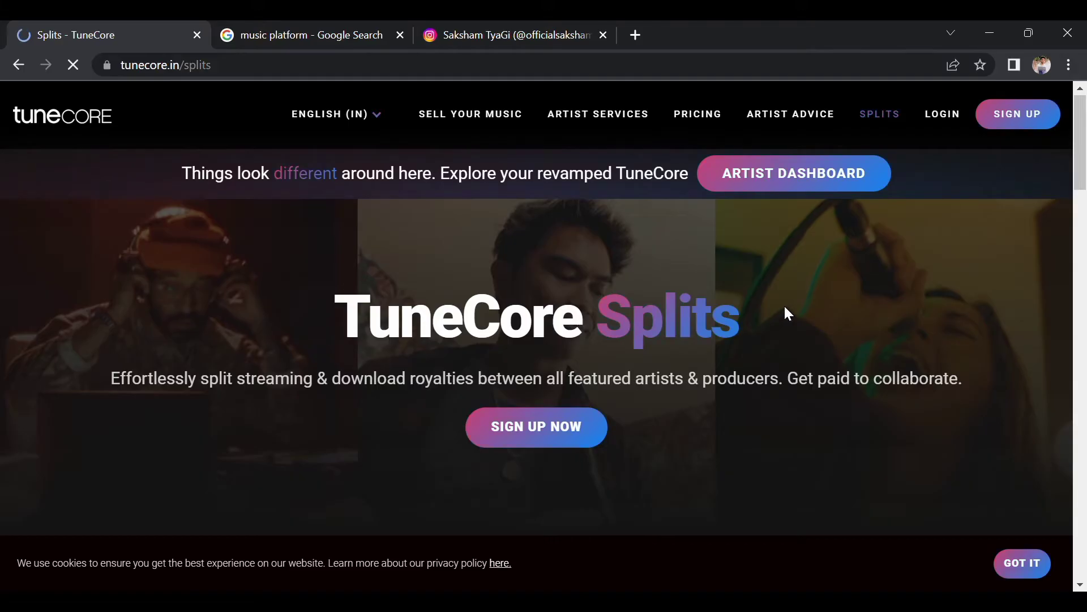
scroll(785, 308, down, 2)
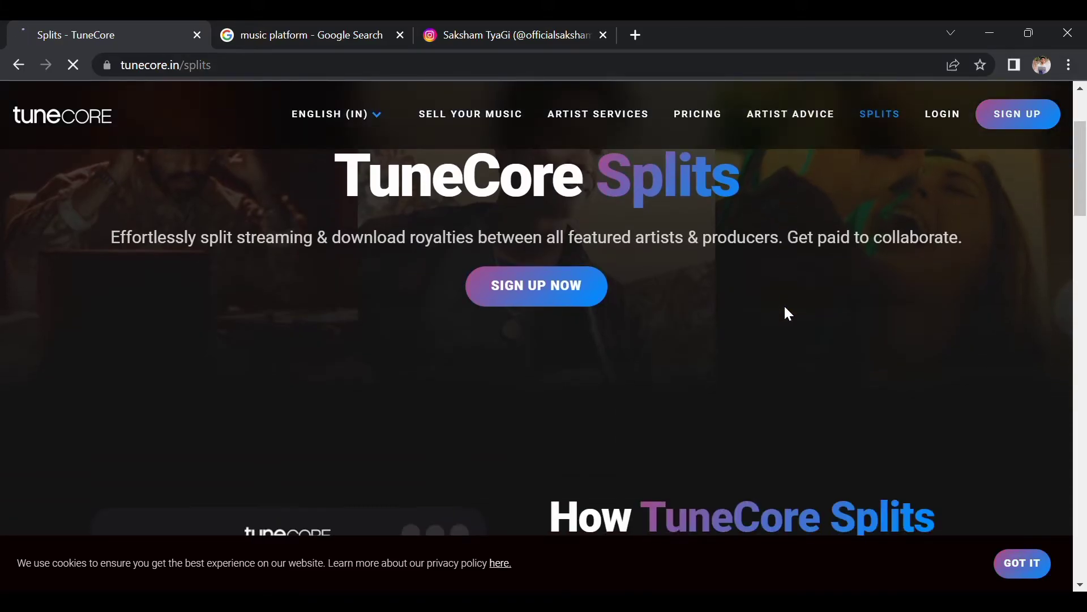
scroll(786, 309, down, 2)
scroll(785, 309, up, 1)
scroll(785, 309, up, 2)
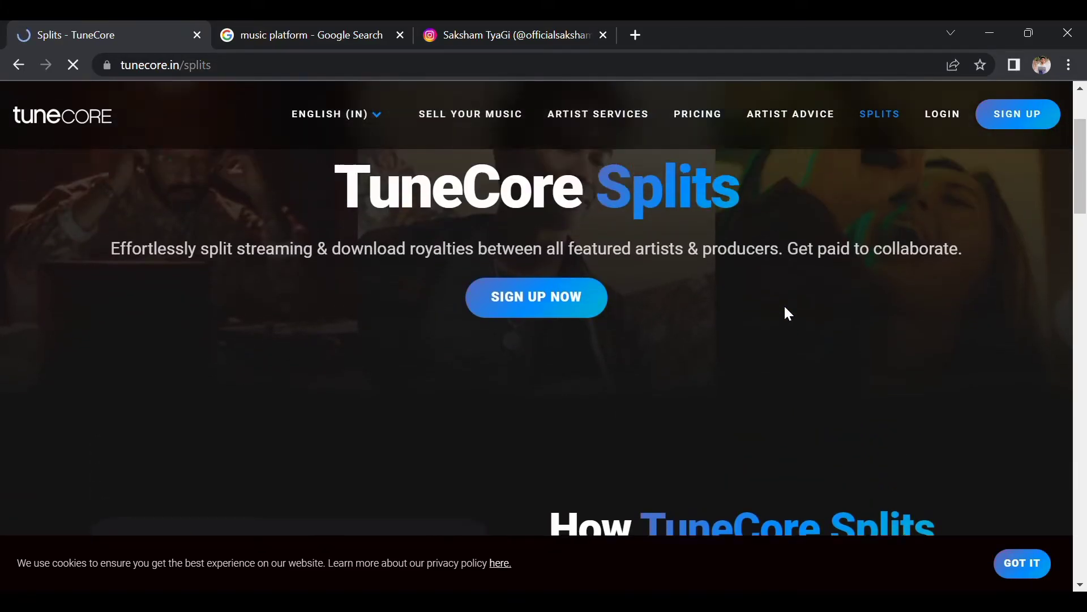
scroll(786, 308, up, 1)
scroll(786, 309, down, 1)
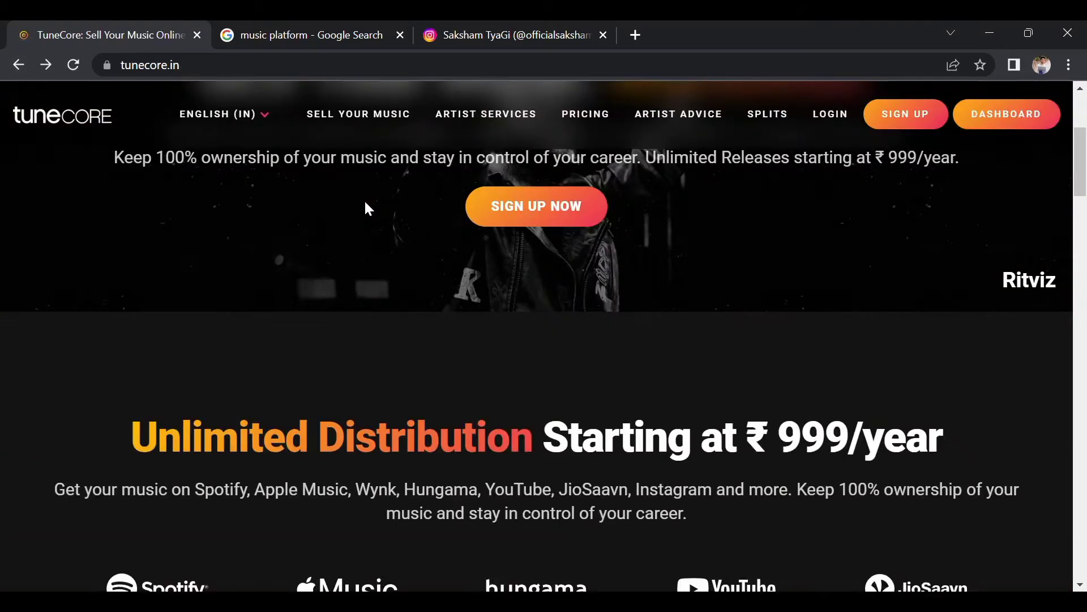
Scroll the homepage down and back up to the 'Sell Your Music Worldwide' heading.
scroll(740, 251, up, 3)
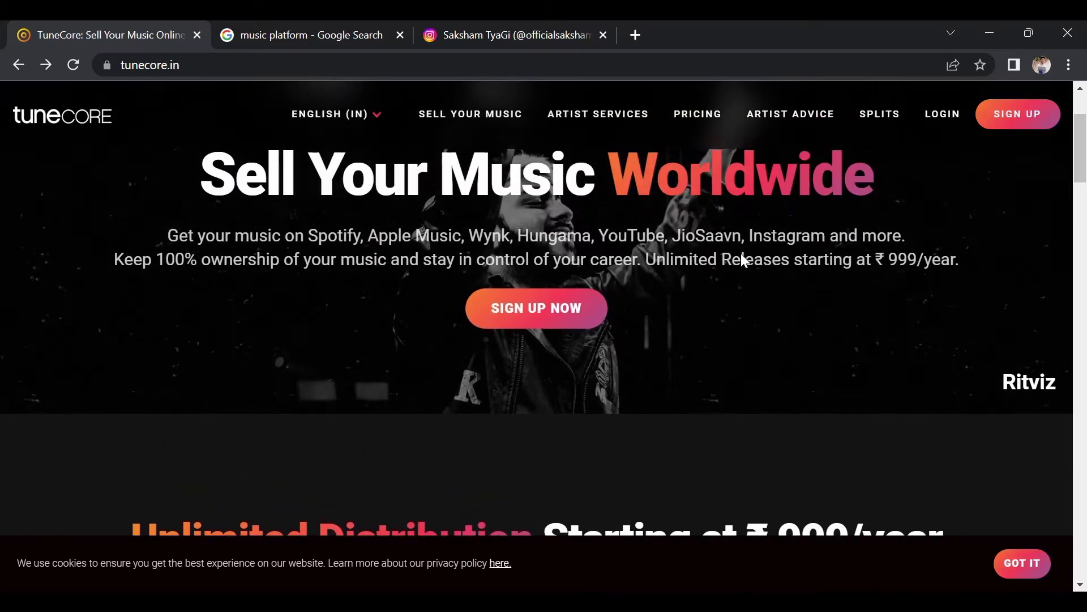
scroll(941, 208, up, 2)
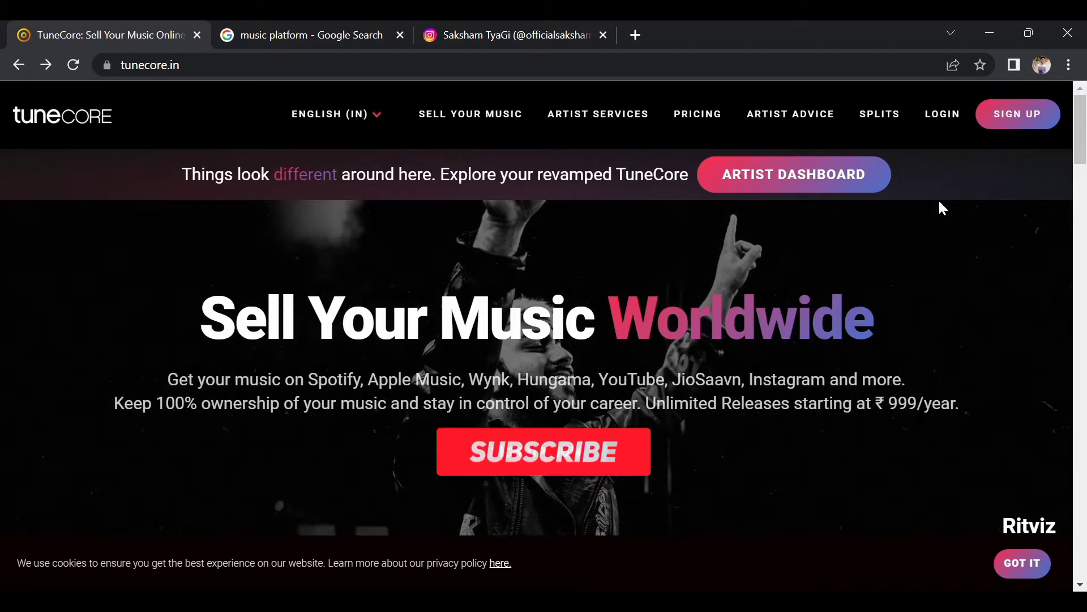
scroll(941, 208, down, 1)
scroll(940, 204, down, 4)
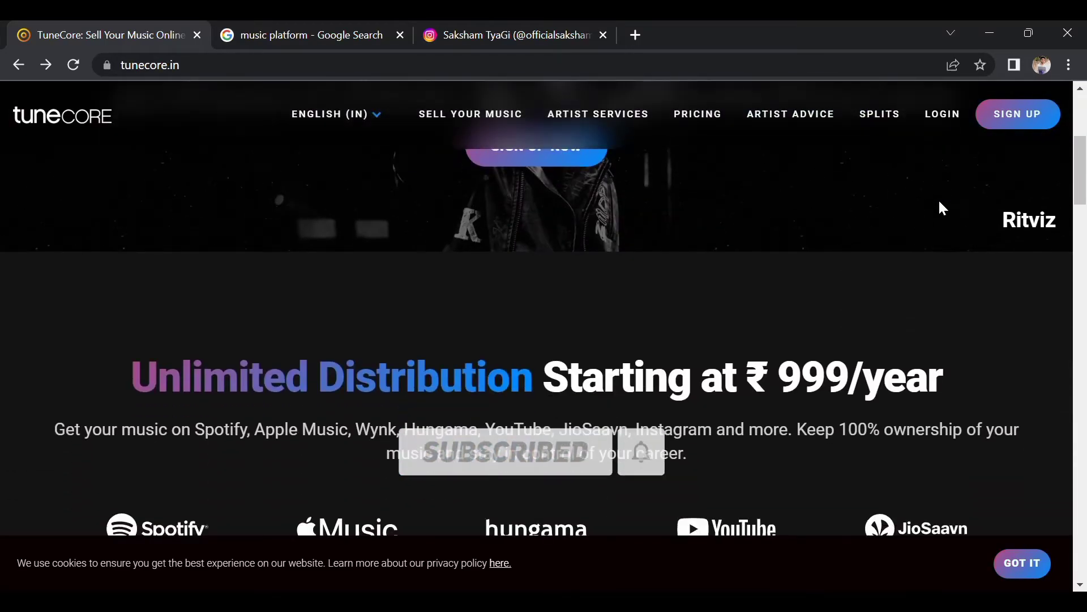
scroll(940, 203, down, 2)
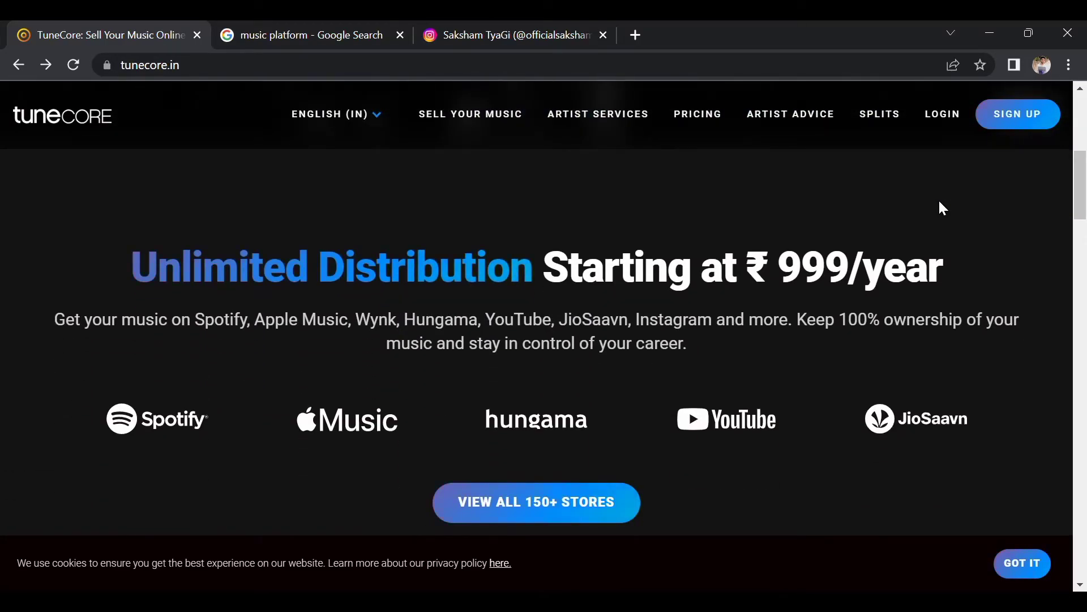
scroll(943, 208, down, 2)
scroll(943, 209, down, 2)
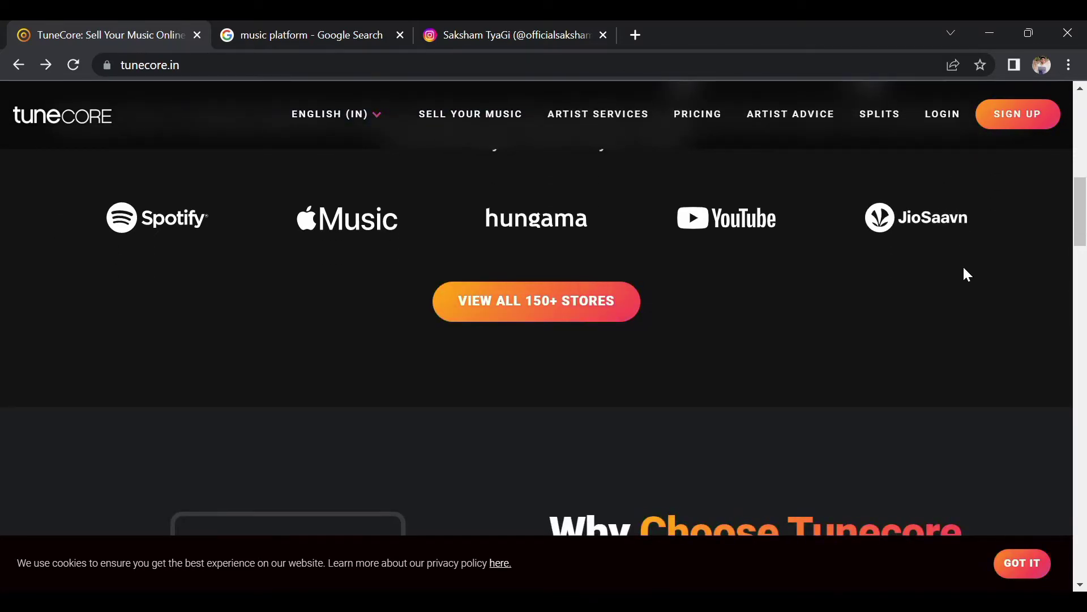
scroll(966, 275, up, 1)
scroll(963, 268, up, 1)
scroll(1012, 216, up, 2)
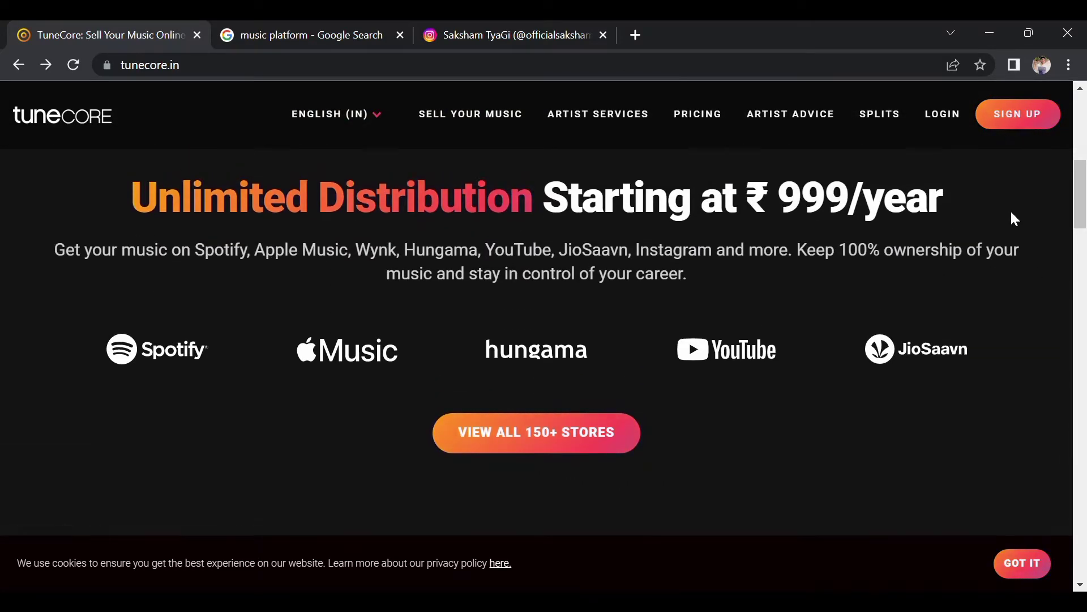
scroll(1014, 219, up, 3)
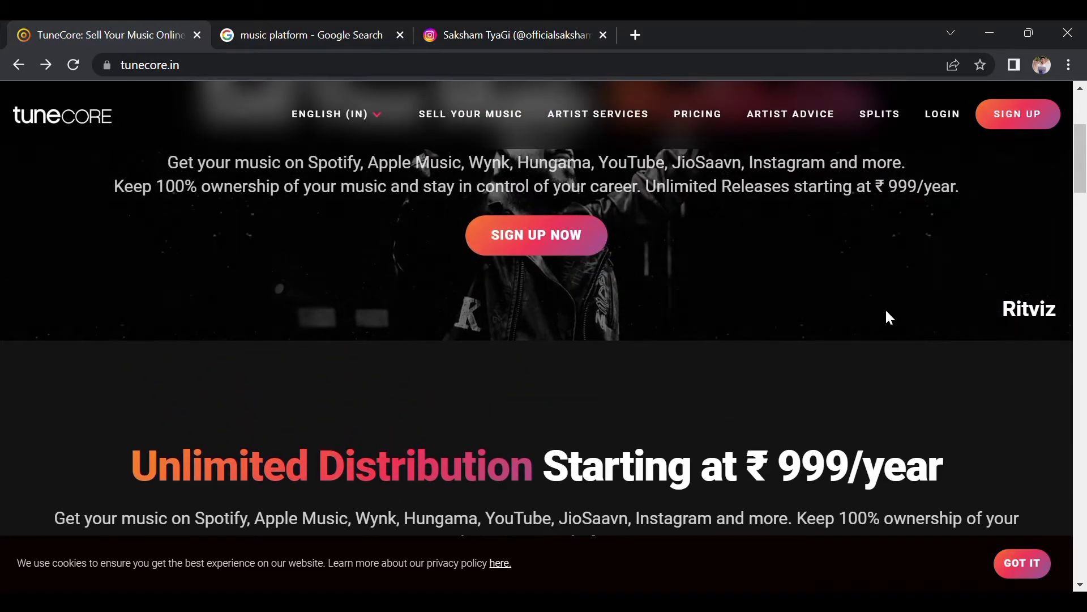
scroll(888, 317, up, 1)
scroll(940, 275, up, 3)
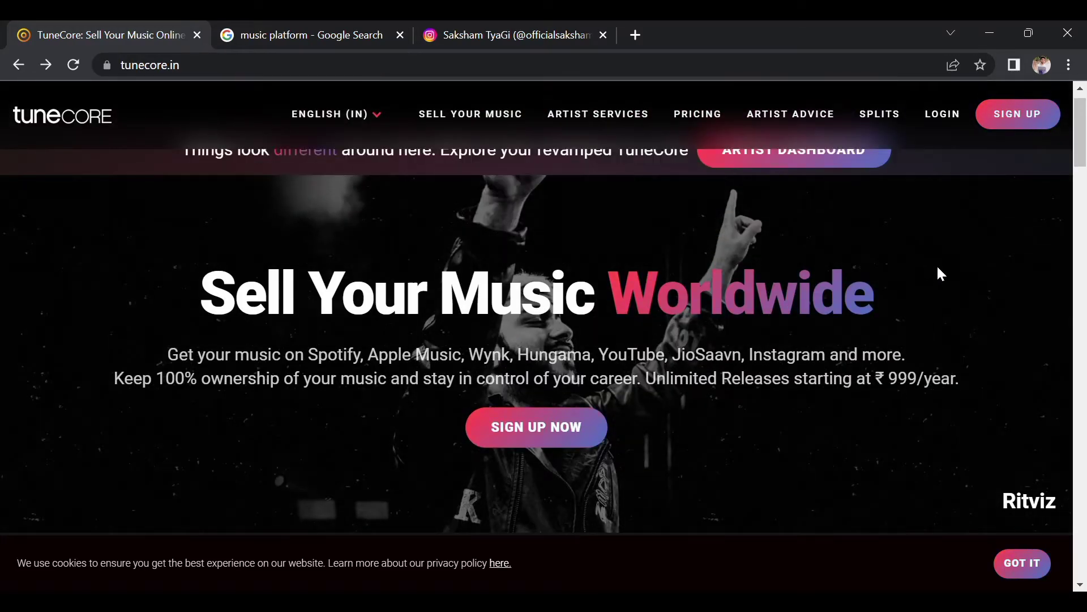
scroll(930, 253, up, 1)
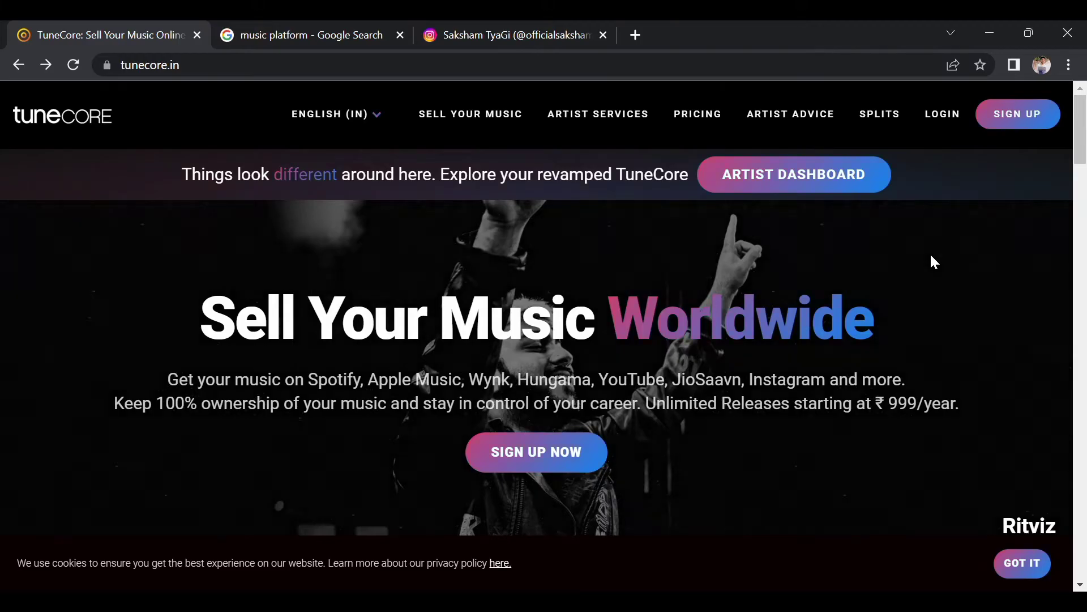
scroll(931, 255, down, 5)
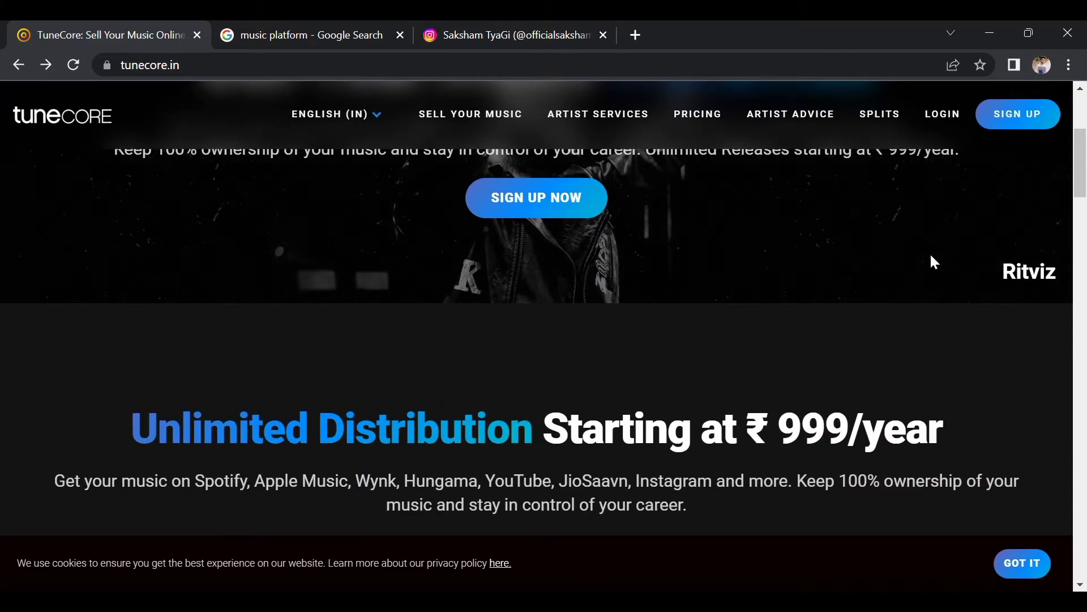
scroll(931, 256, down, 1)
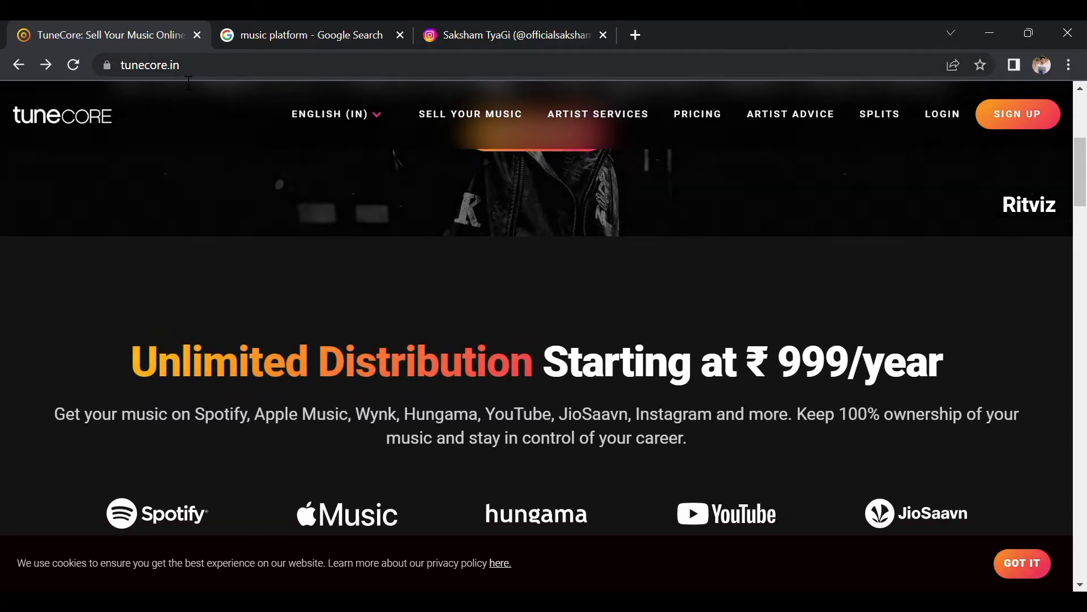
scroll(753, 222, down, 2)
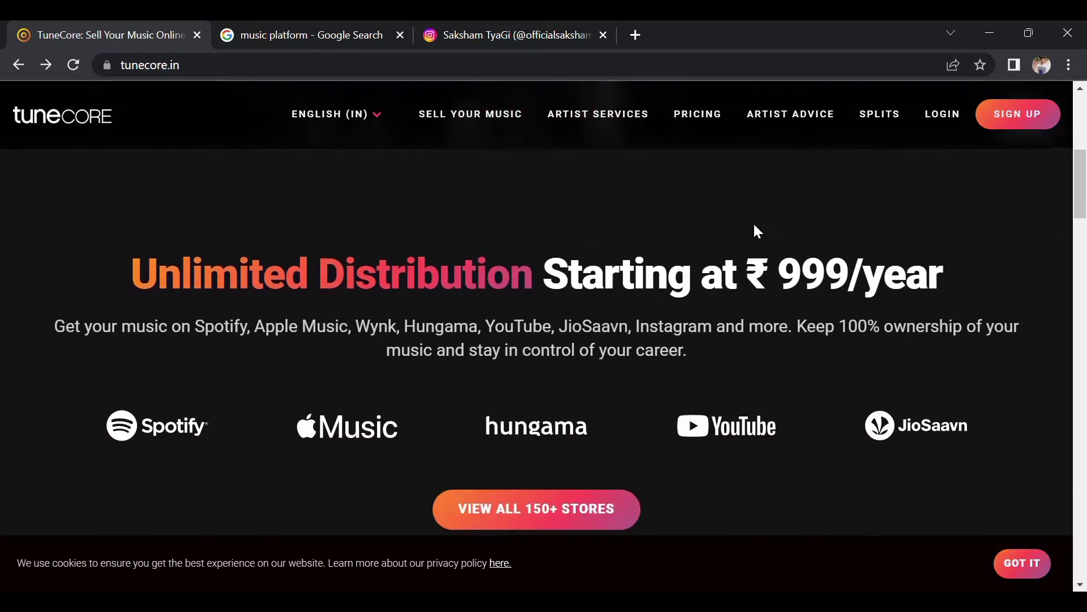
scroll(877, 463, down, 1)
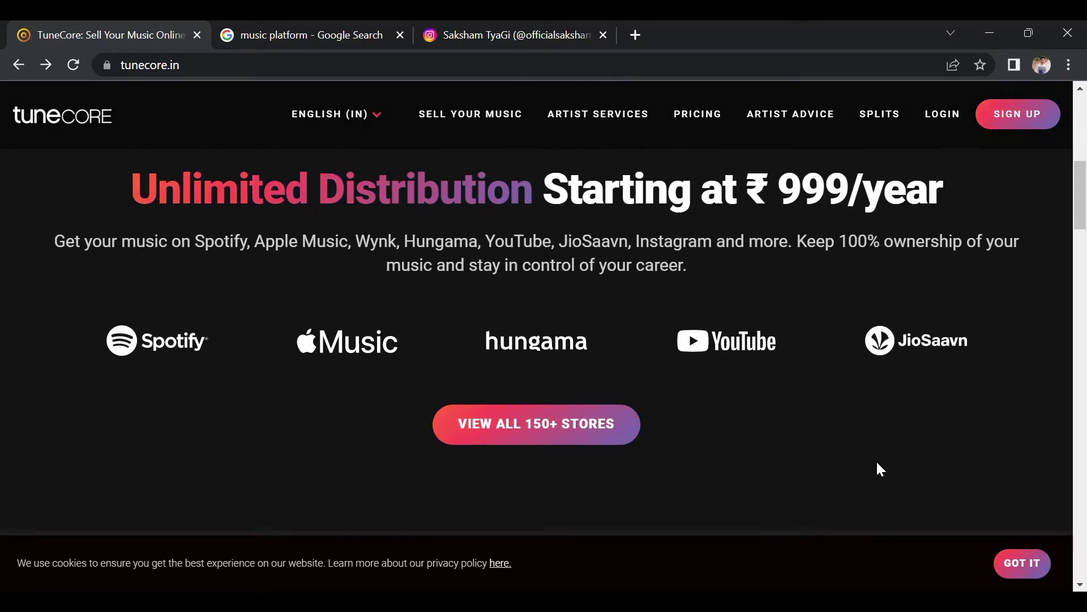
scroll(965, 282, up, 3)
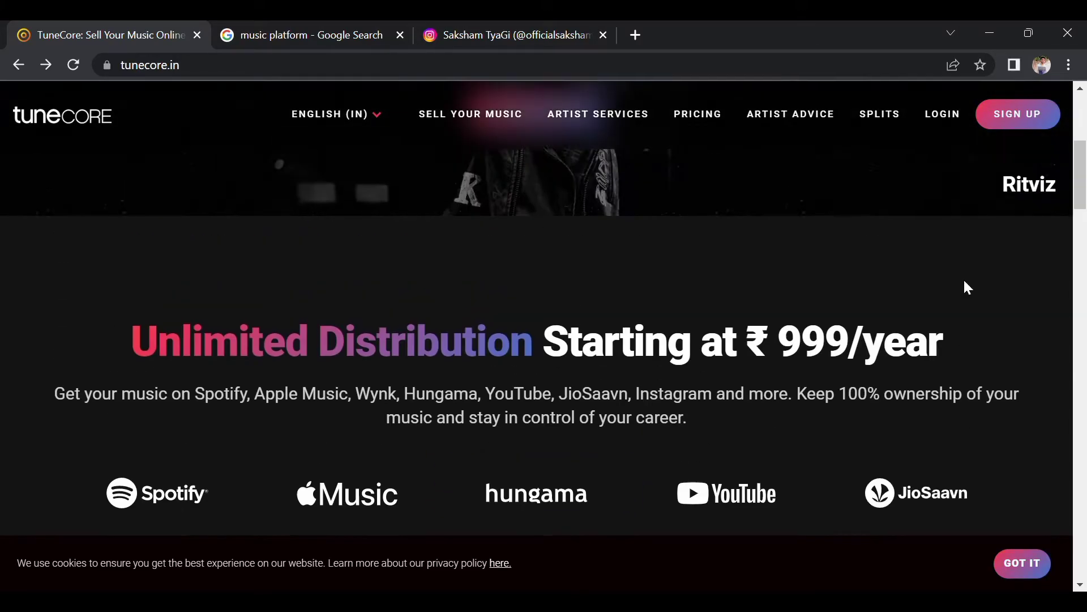
scroll(964, 282, up, 2)
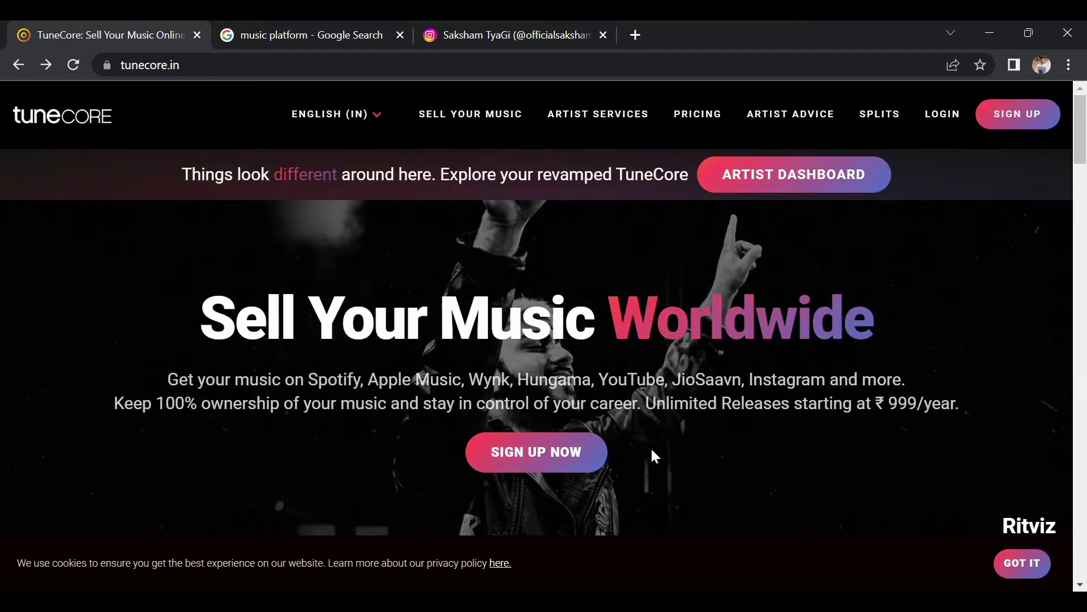
Start a new TuneCore account sign-up and enter the artist's full name.
click(536, 455)
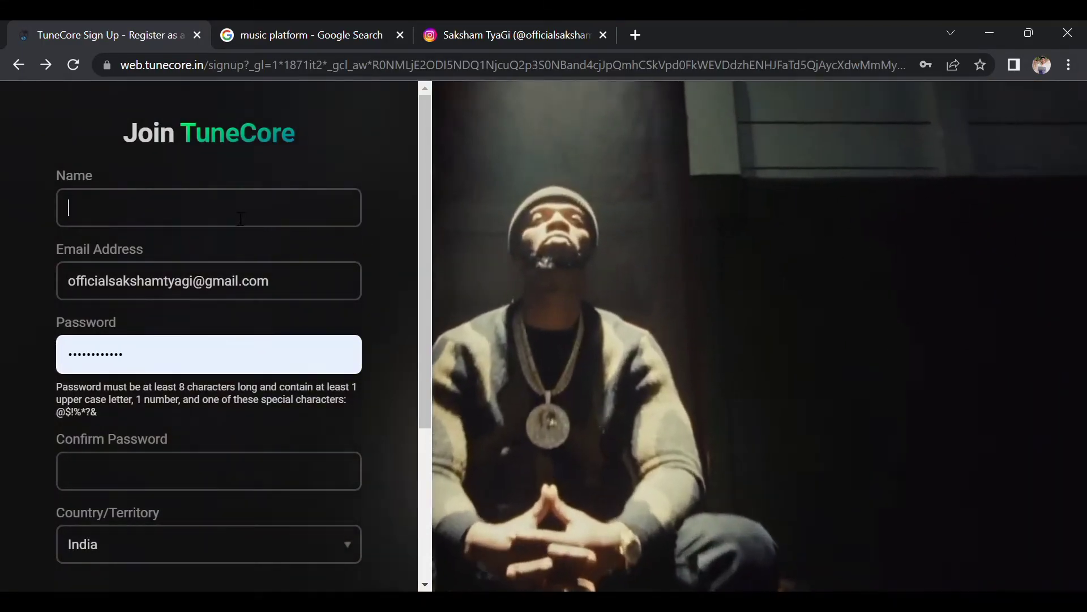
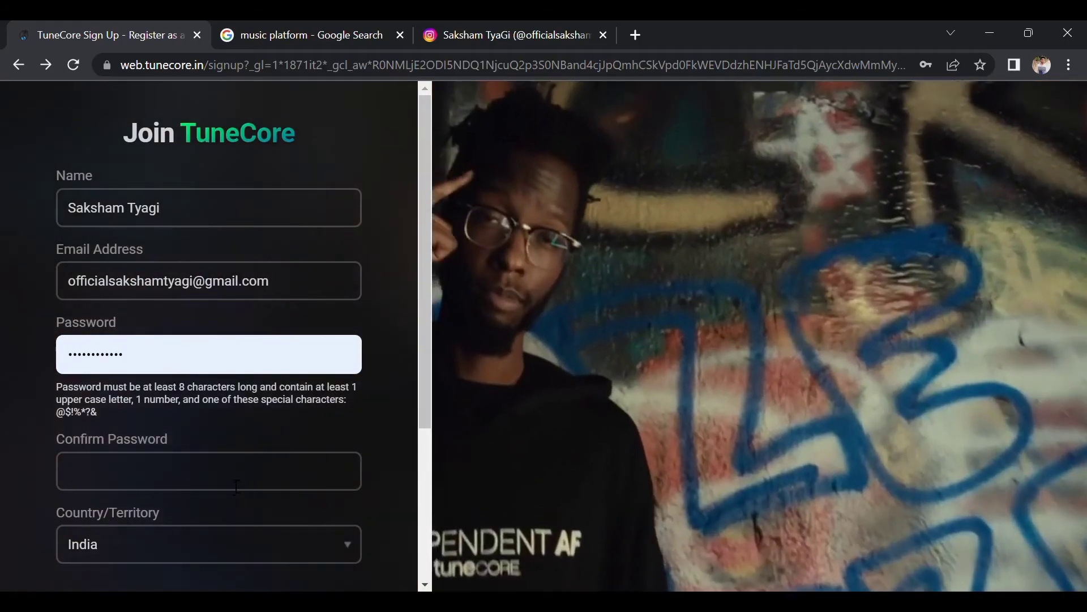
scroll(240, 508, down, 2)
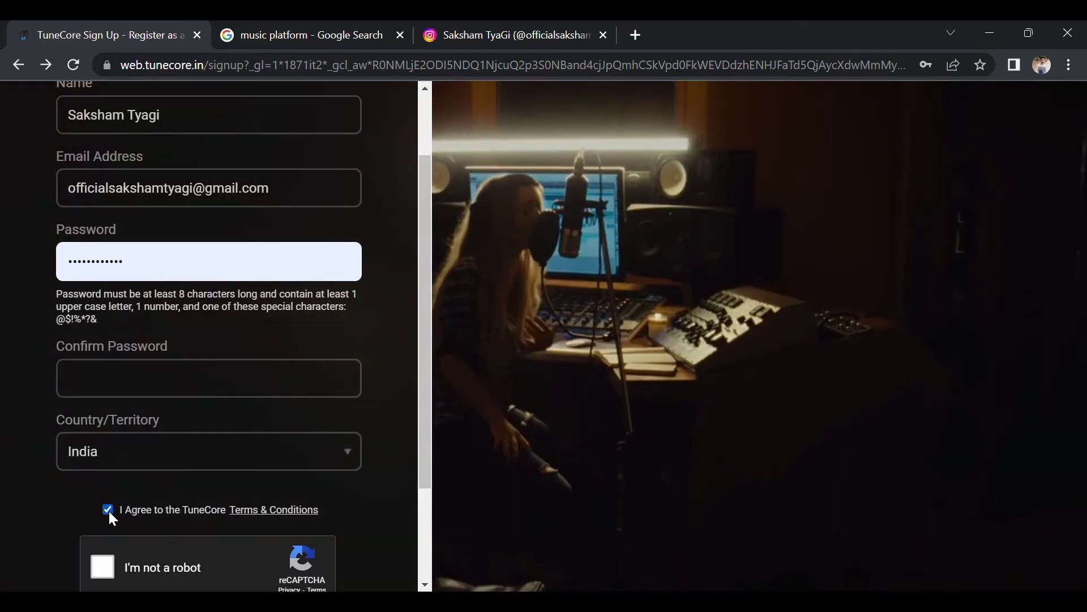
scroll(108, 511, down, 1)
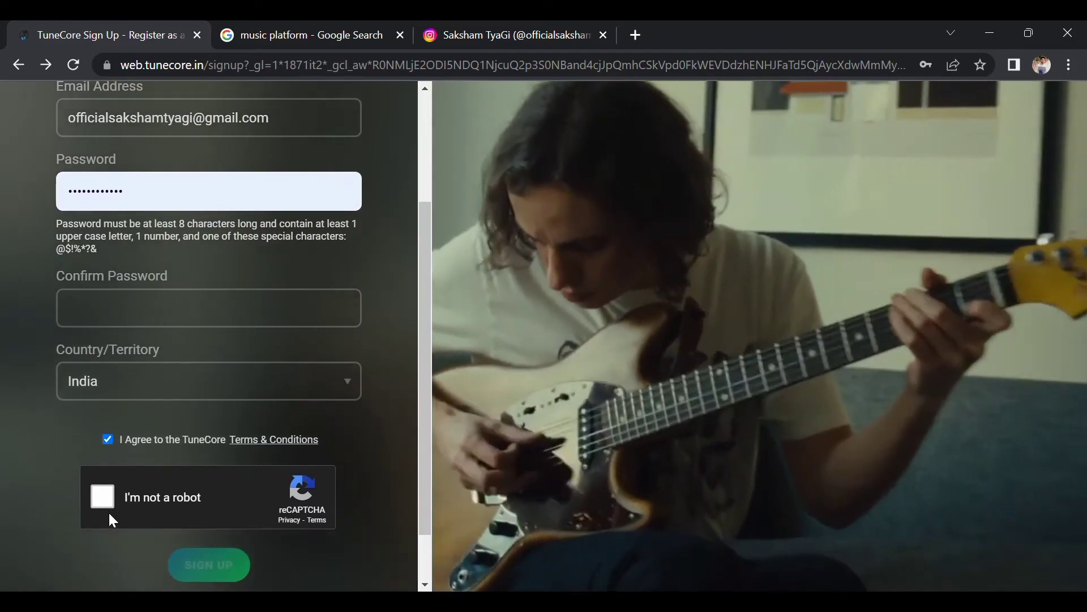
scroll(107, 511, up, 5)
Pass the 'I'm not a robot' reCAPTCHA check, review the form, and go back.
click(100, 486)
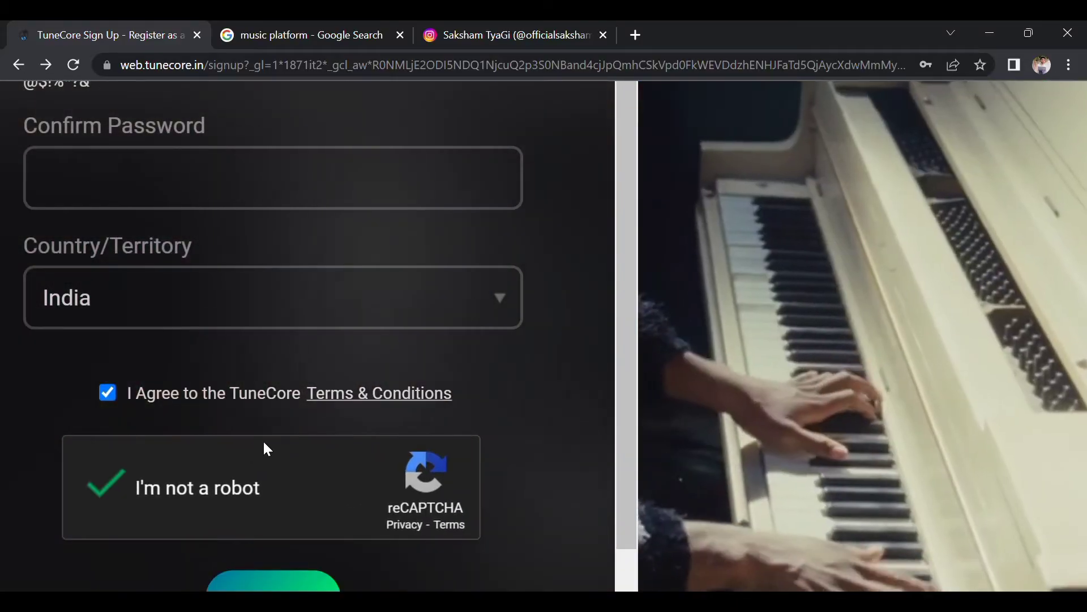
scroll(264, 446, down, 1)
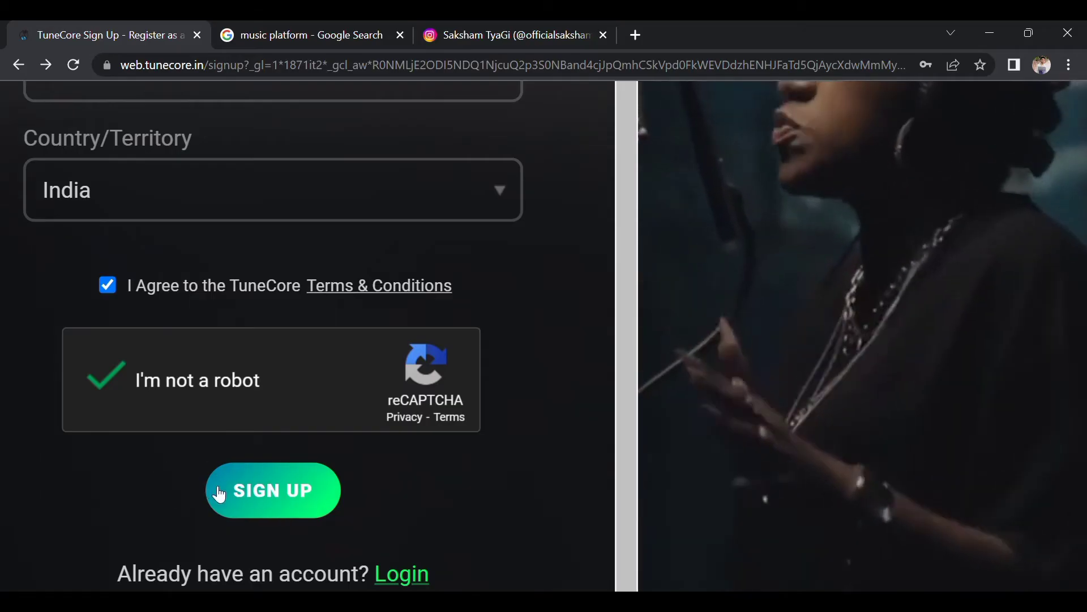
scroll(151, 476, down, 5)
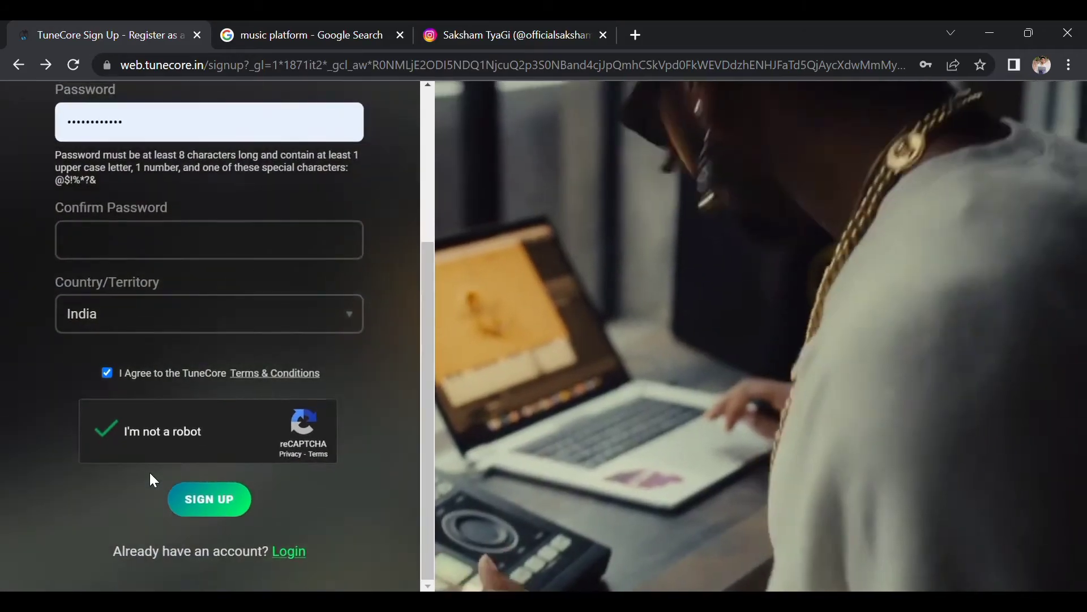
scroll(367, 373, up, 3)
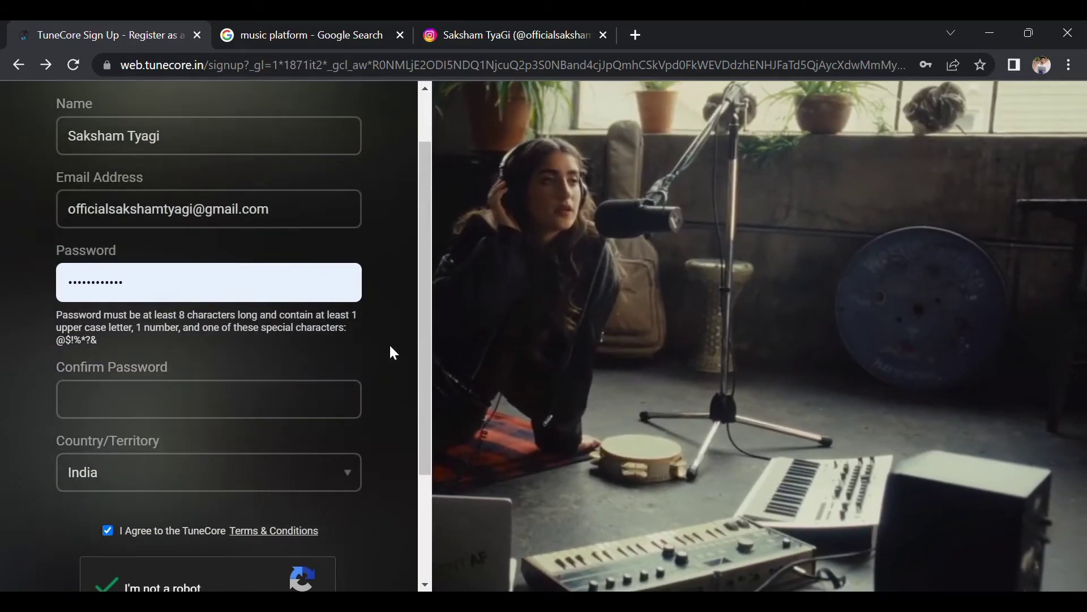
scroll(391, 351, up, 1)
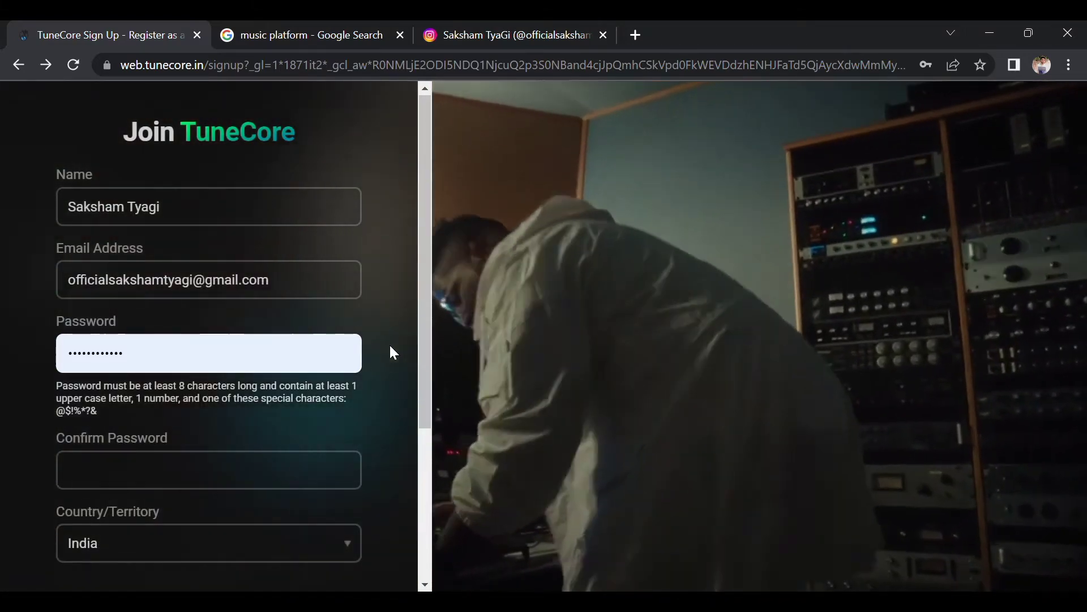
scroll(390, 348, down, 3)
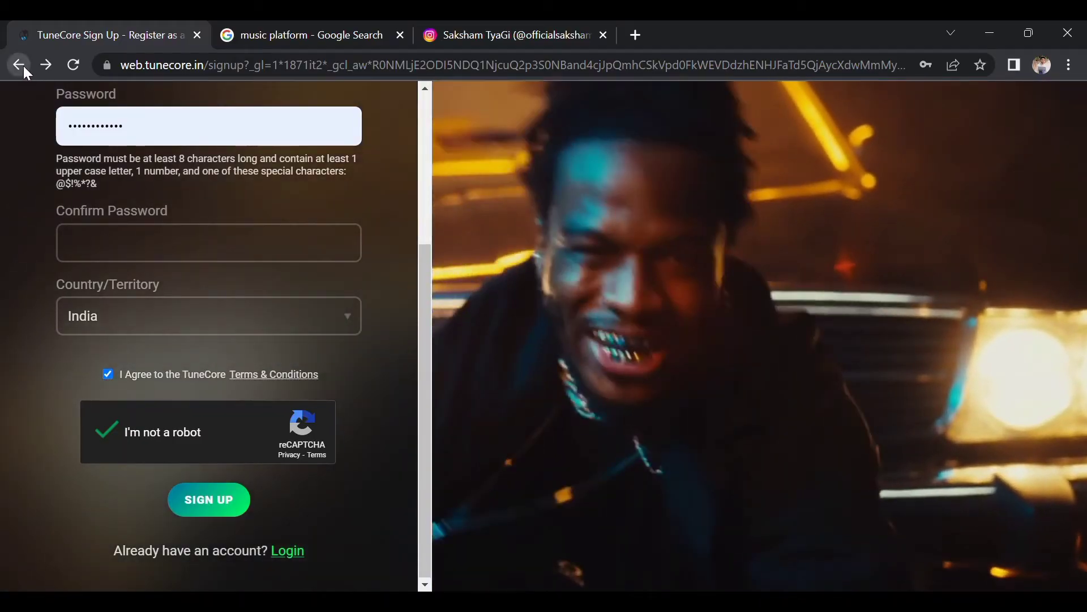
click(20, 64)
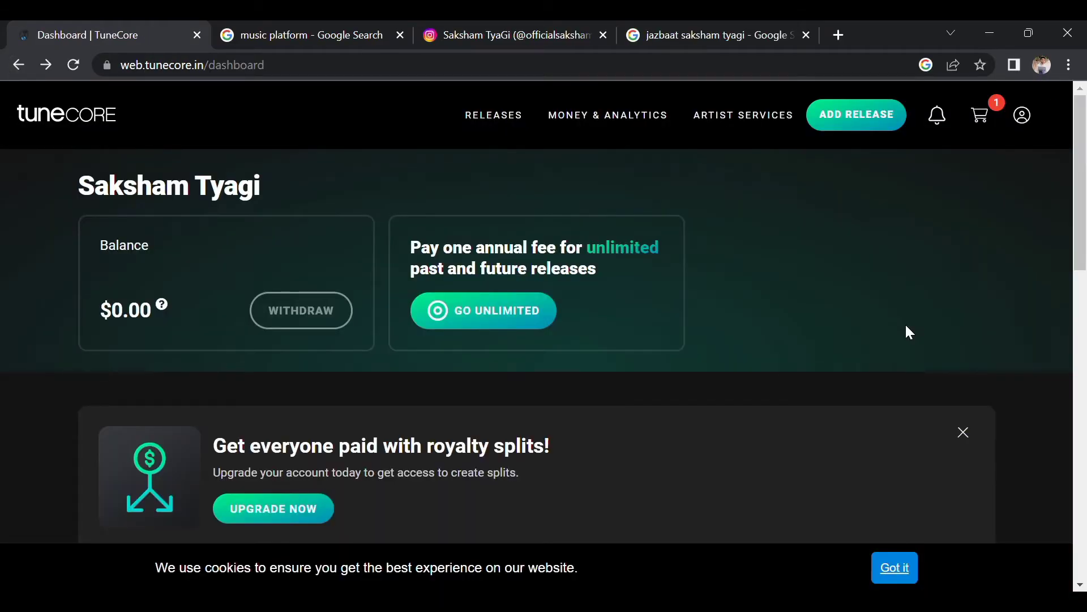
From the dashboard, open GO UNLIMITED to see the four unlimited release plans.
scroll(906, 326, down, 2)
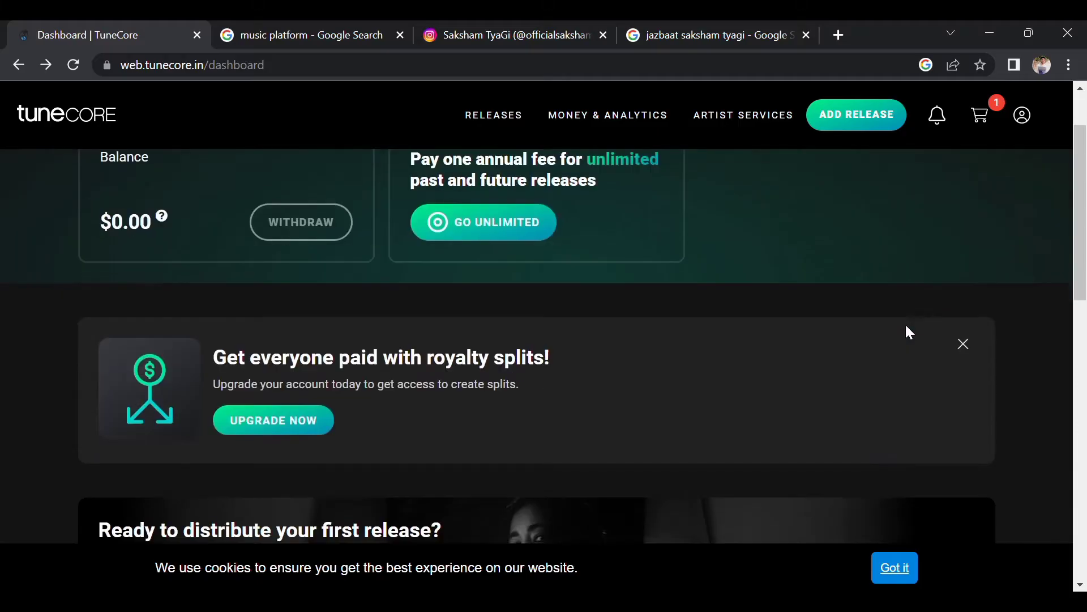
scroll(906, 326, up, 2)
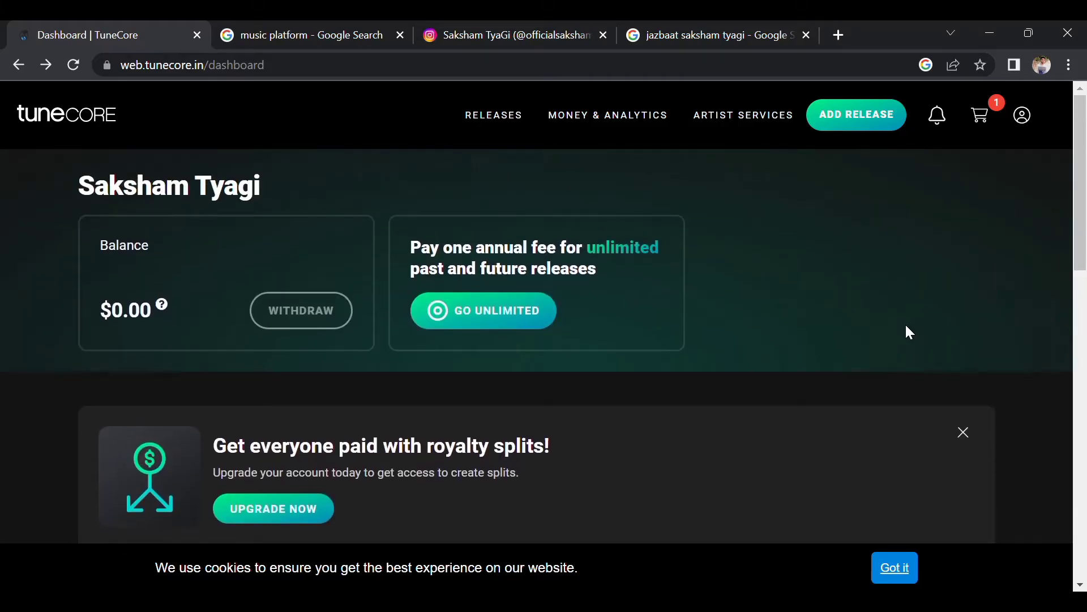
click(488, 310)
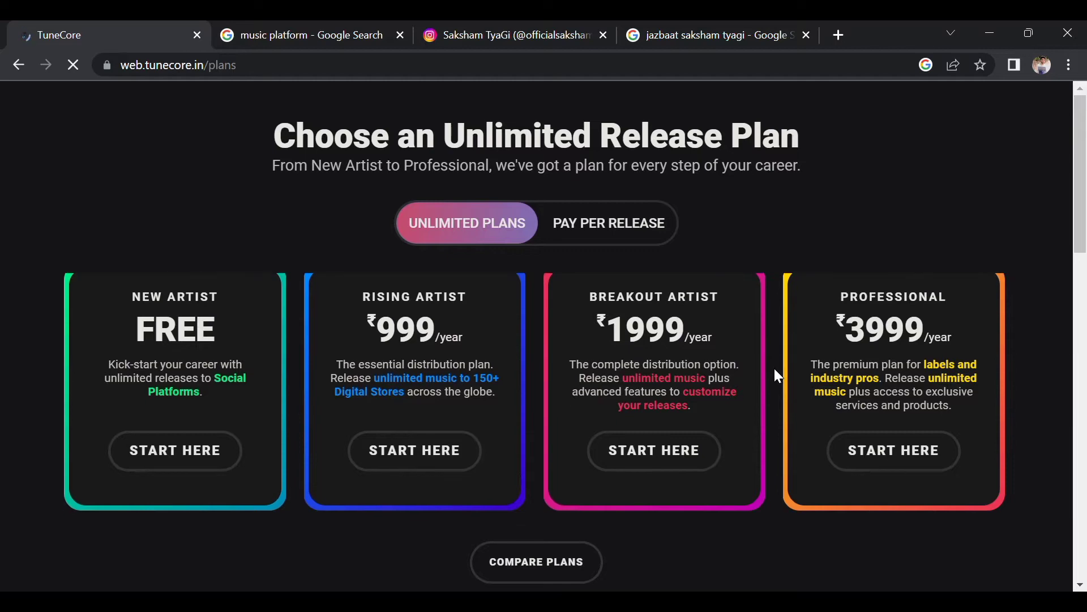
scroll(775, 368, down, 3)
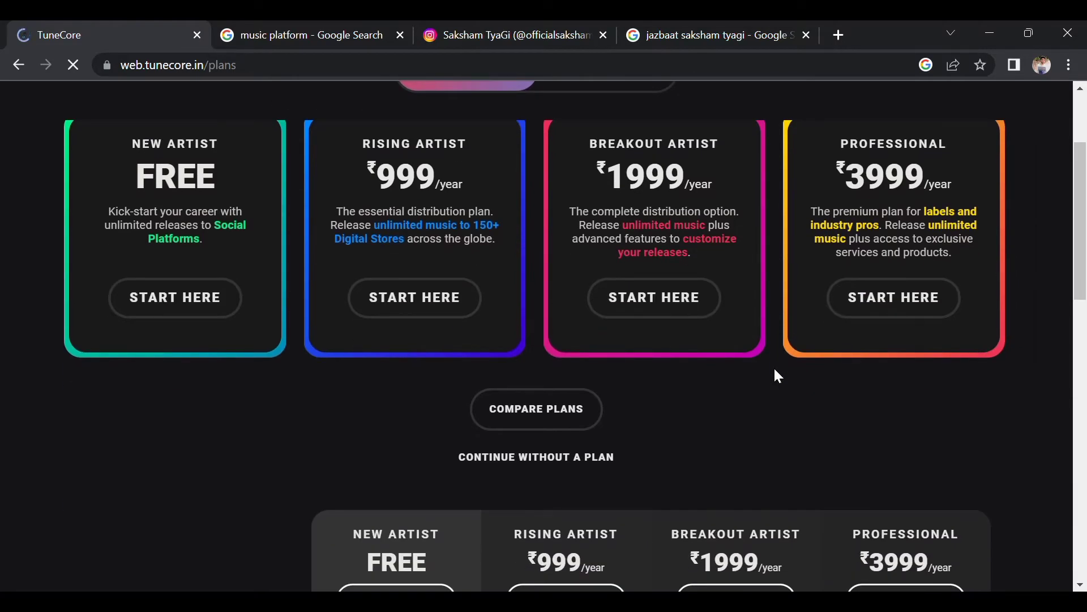
scroll(779, 376, down, 5)
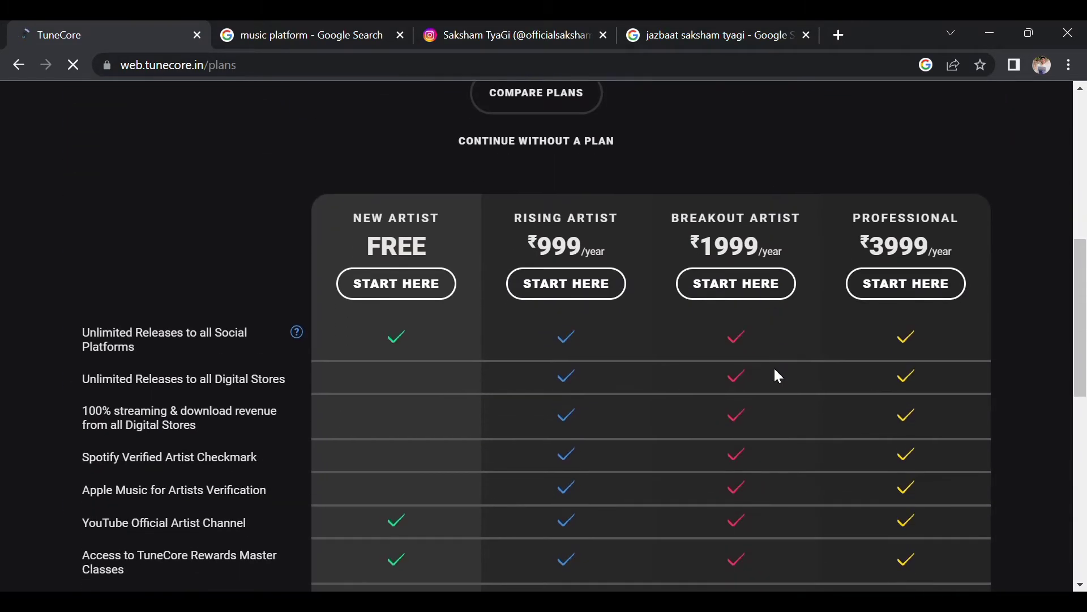
scroll(778, 376, down, 1)
scroll(187, 306, down, 2)
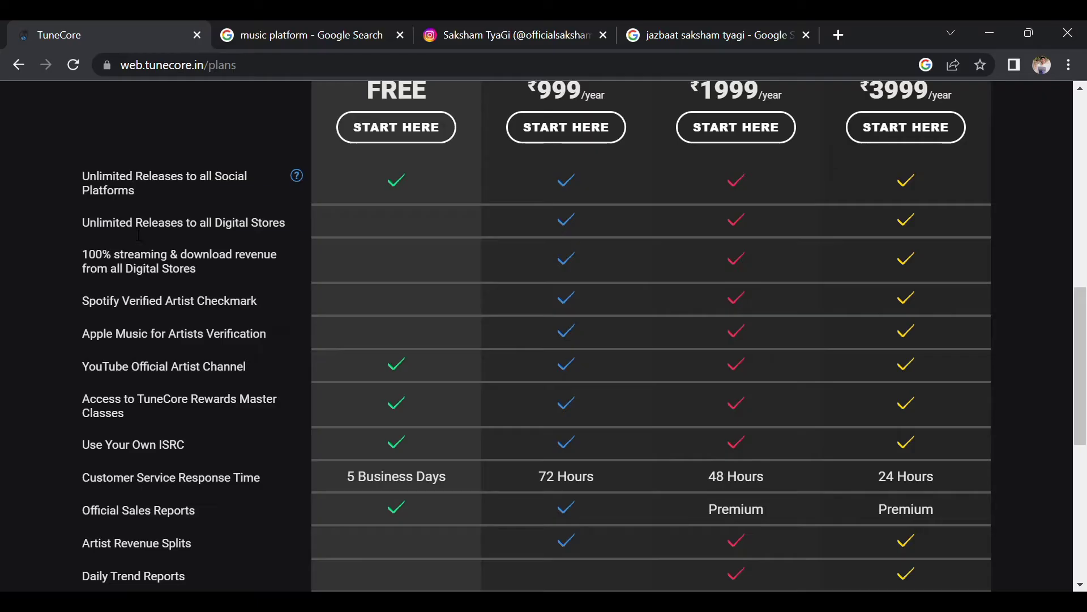
scroll(349, 187, up, 1)
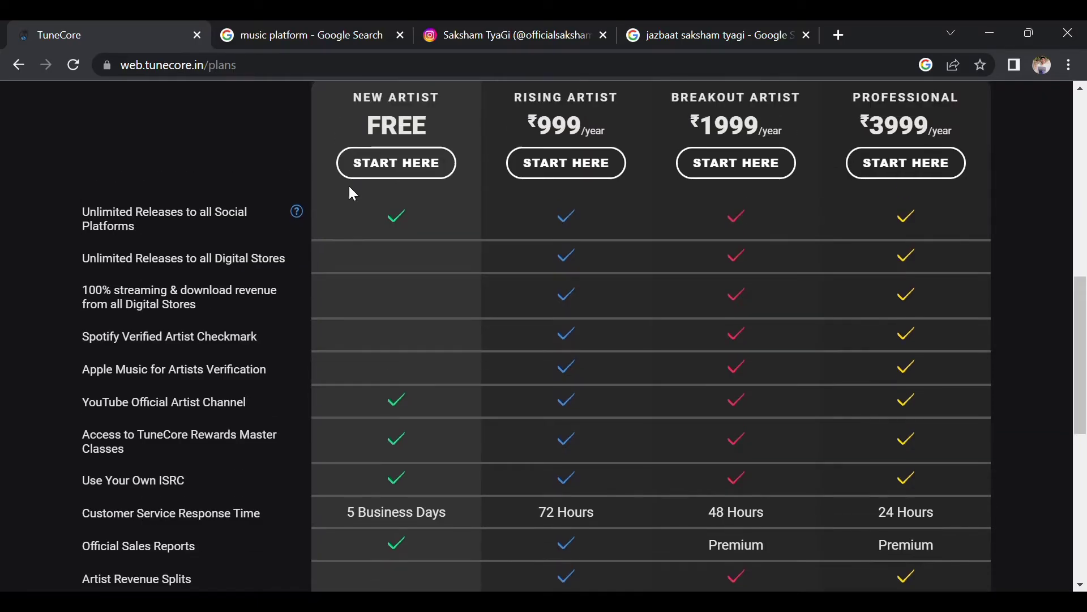
scroll(349, 186, down, 2)
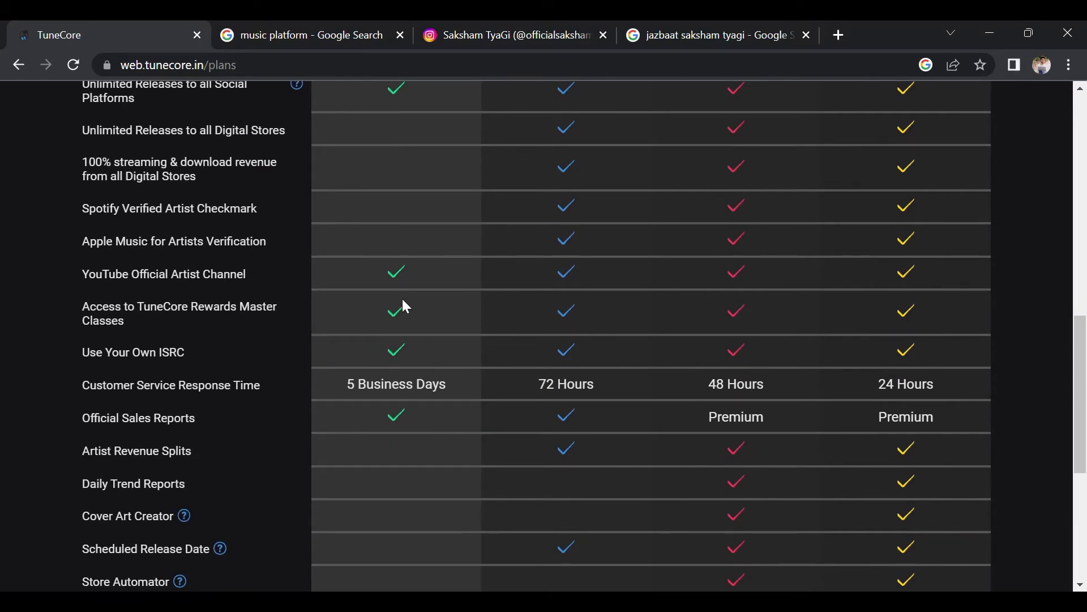
scroll(388, 267, up, 3)
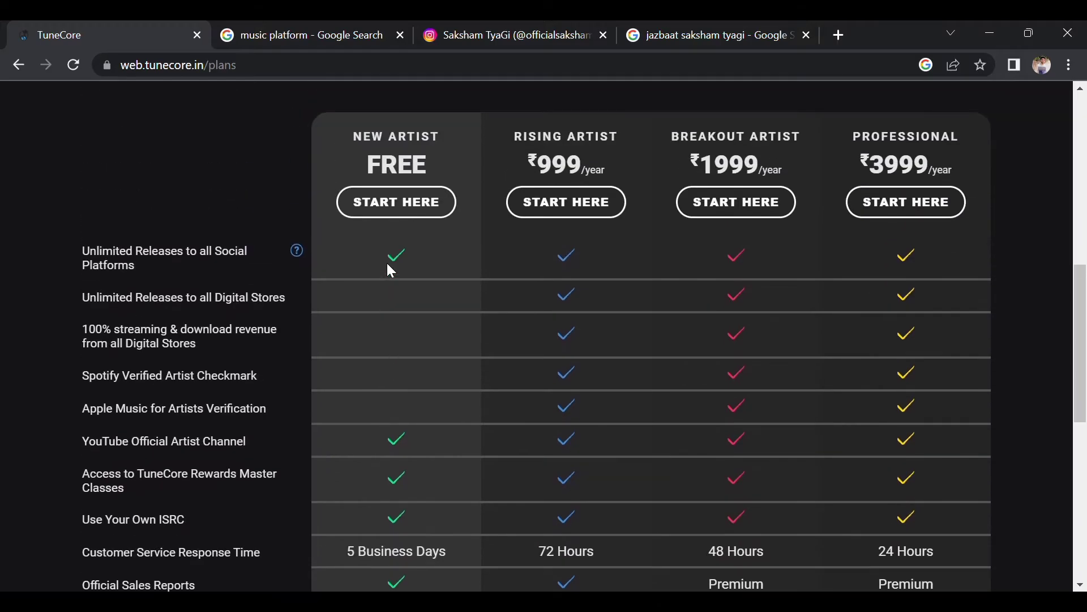
scroll(590, 276, down, 2)
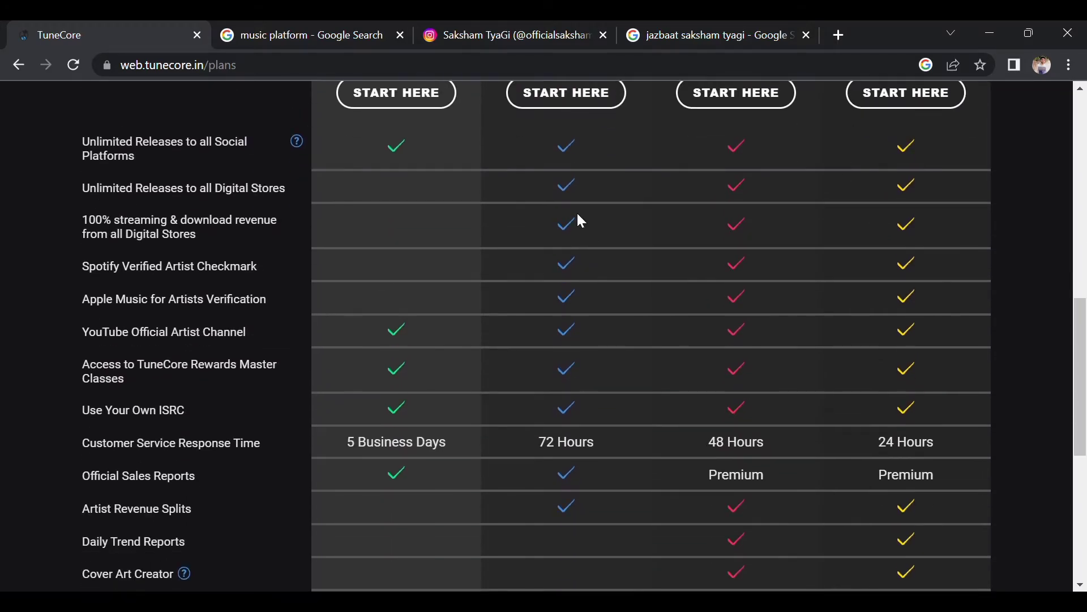
scroll(587, 334, down, 6)
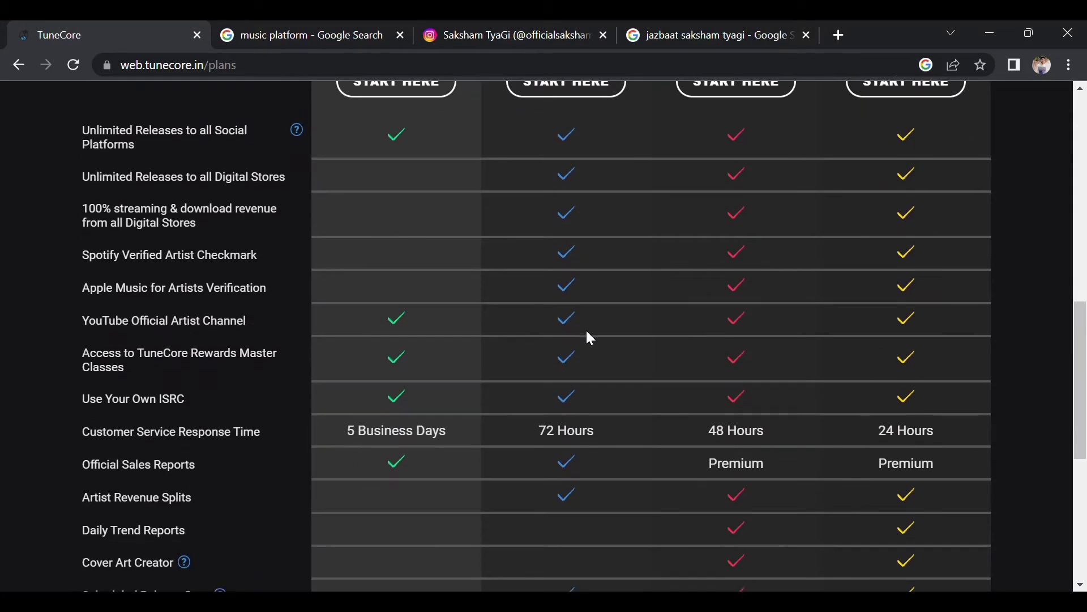
scroll(589, 339, up, 9)
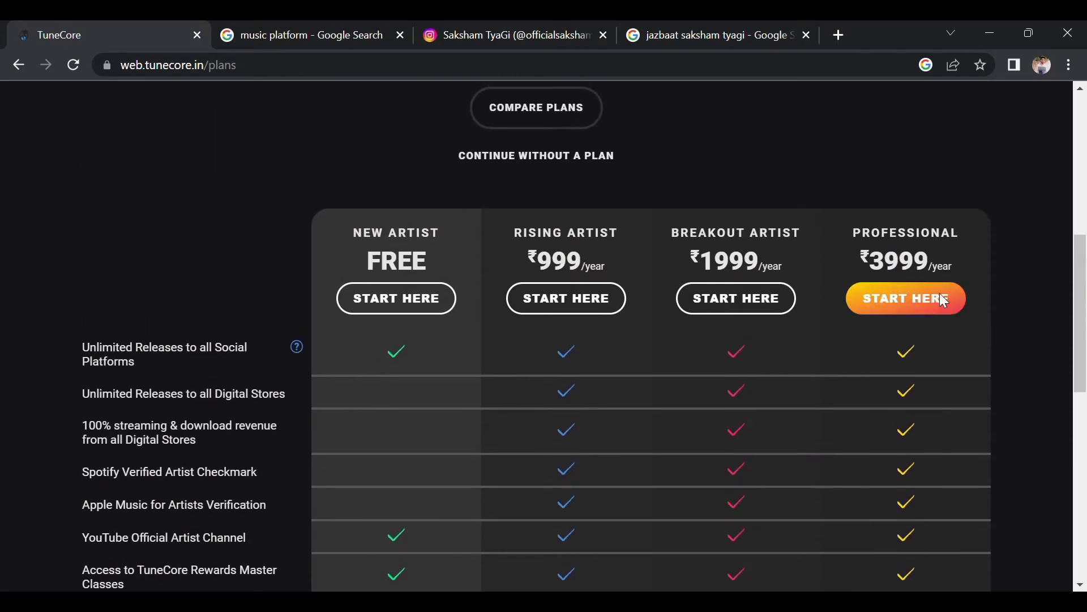
scroll(623, 396, down, 1)
scroll(619, 400, down, 1)
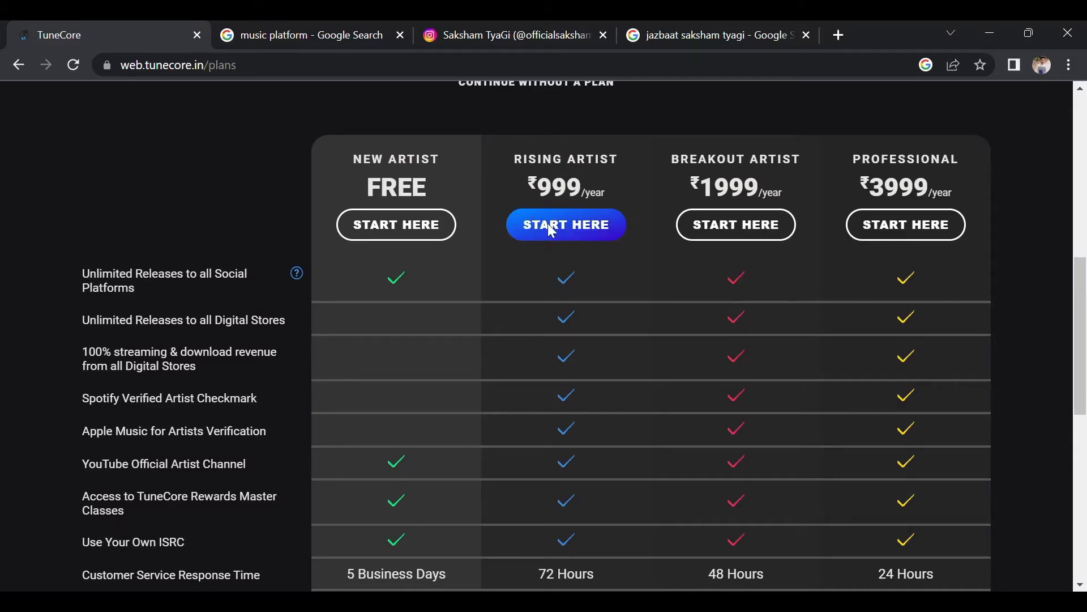
scroll(534, 324, down, 2)
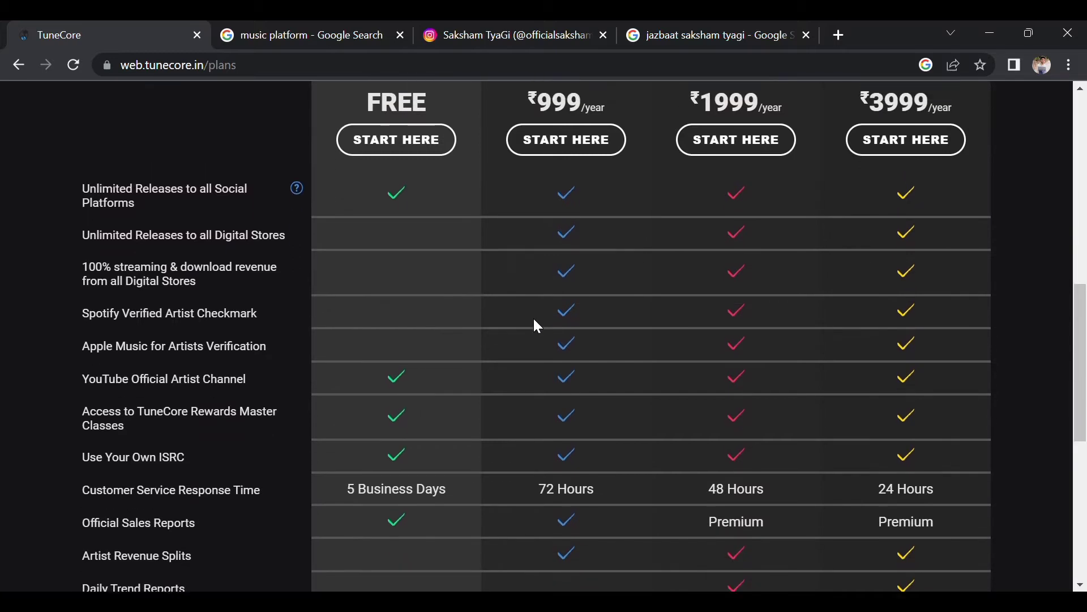
scroll(538, 326, up, 2)
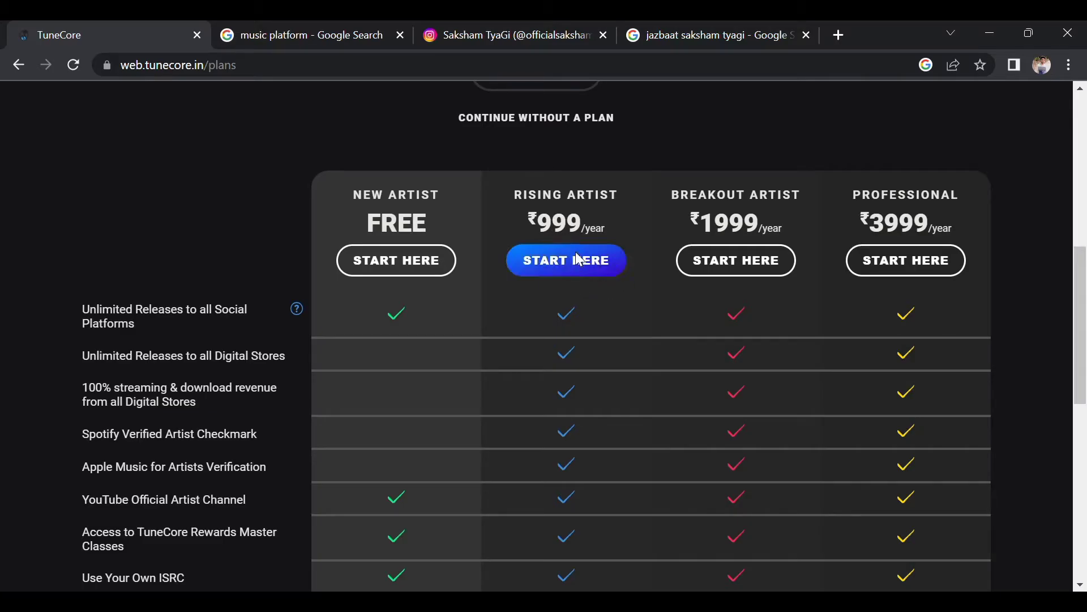
scroll(585, 282, down, 5)
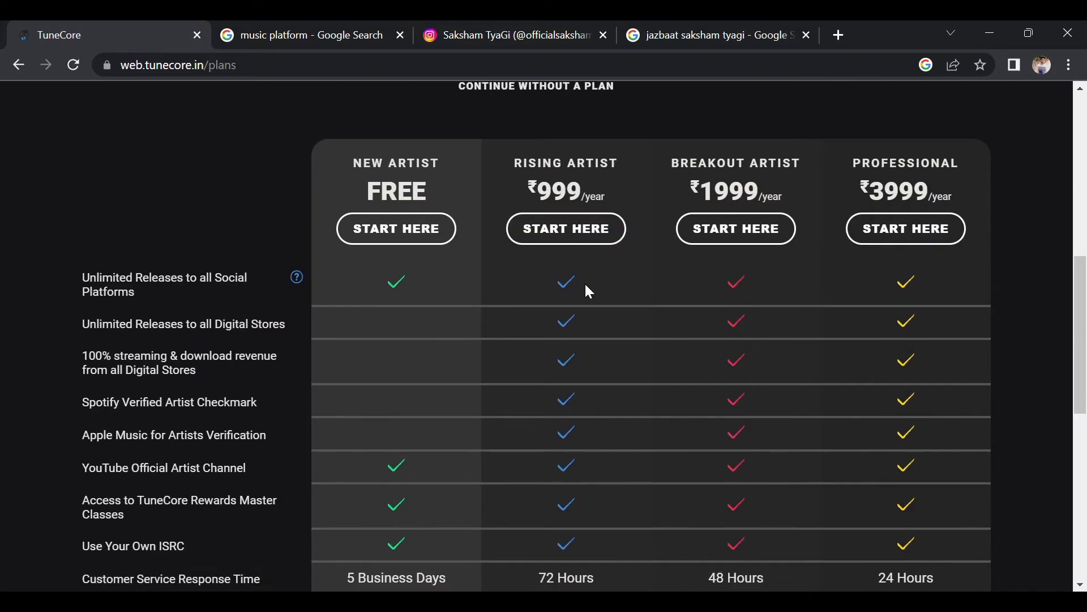
scroll(587, 287, down, 5)
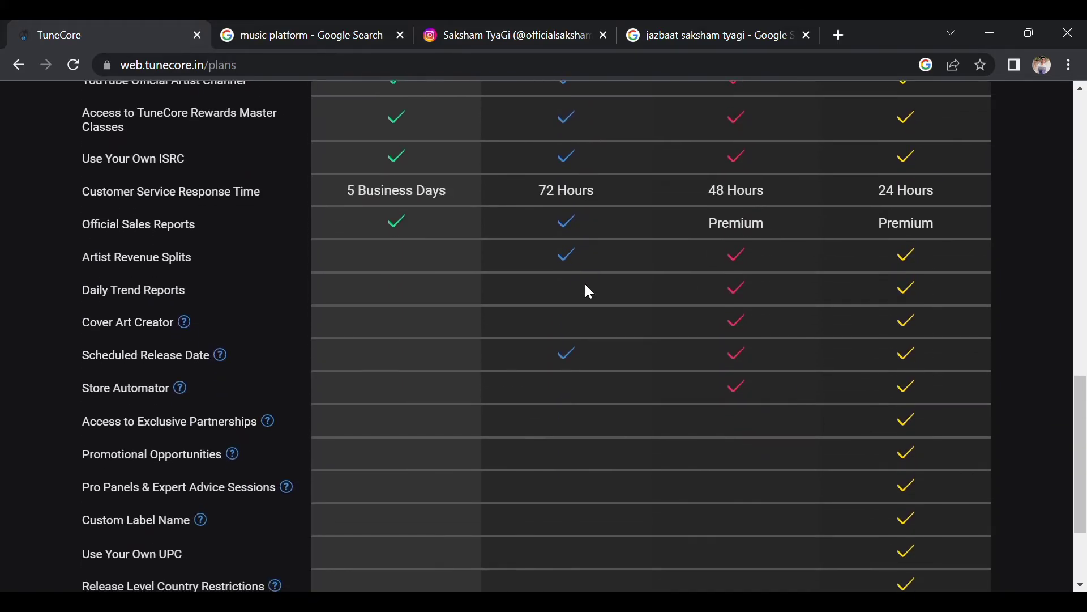
scroll(588, 289, up, 10)
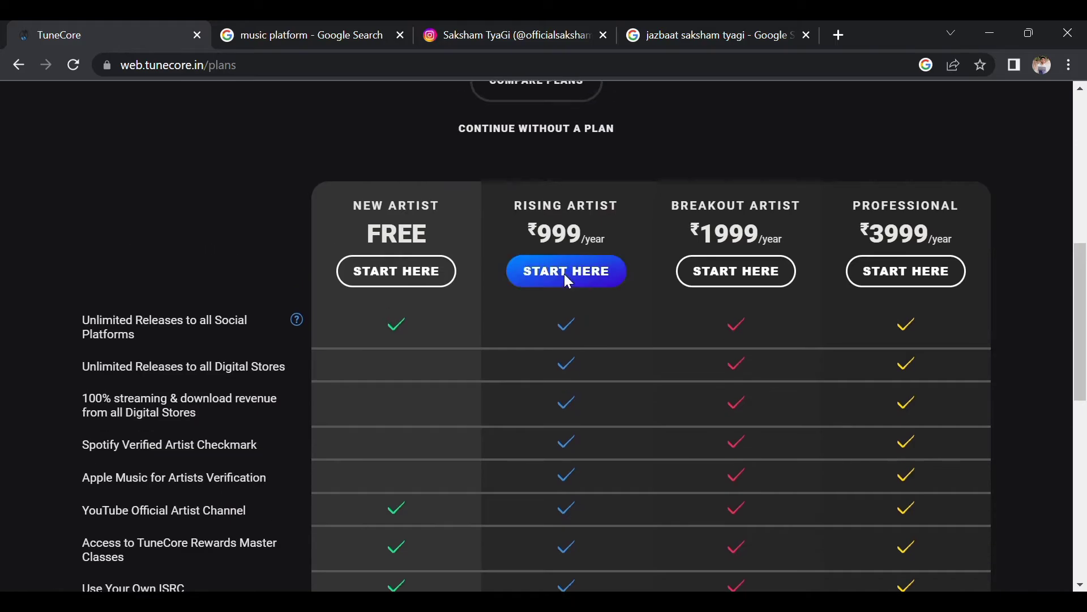
Add the ₹999 Rising Artist Unlimited Plan to the cart and proceed to checkout.
click(568, 281)
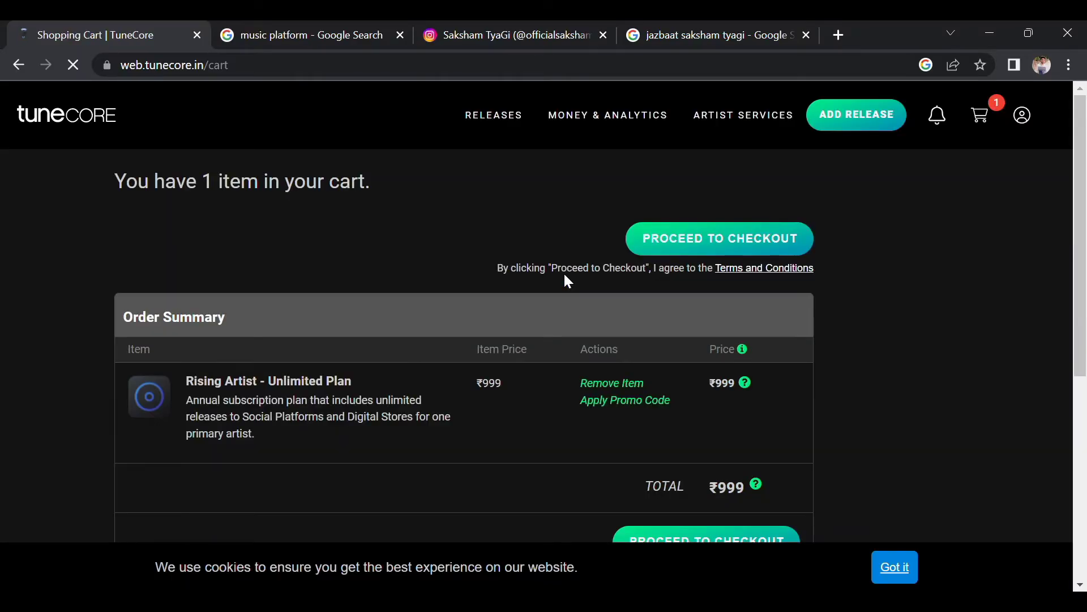
scroll(568, 281, down, 2)
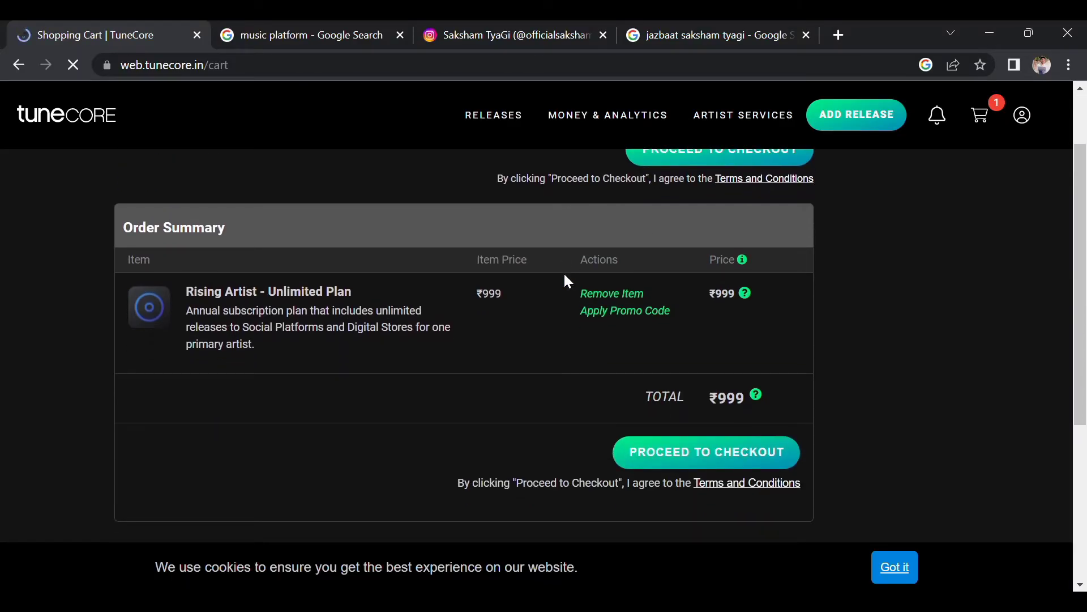
scroll(687, 191, up, 1)
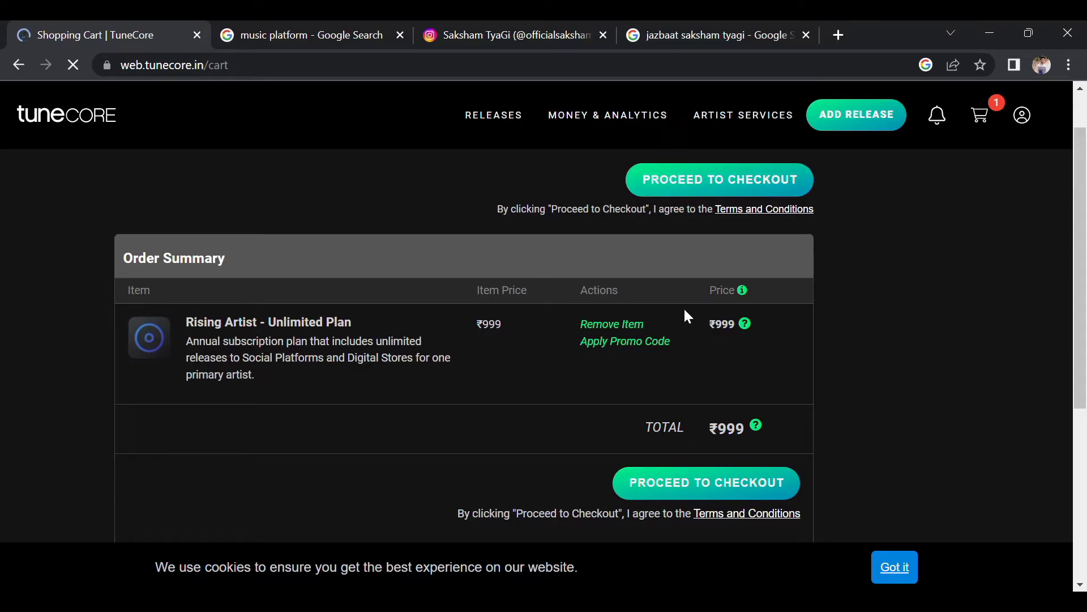
click(684, 191)
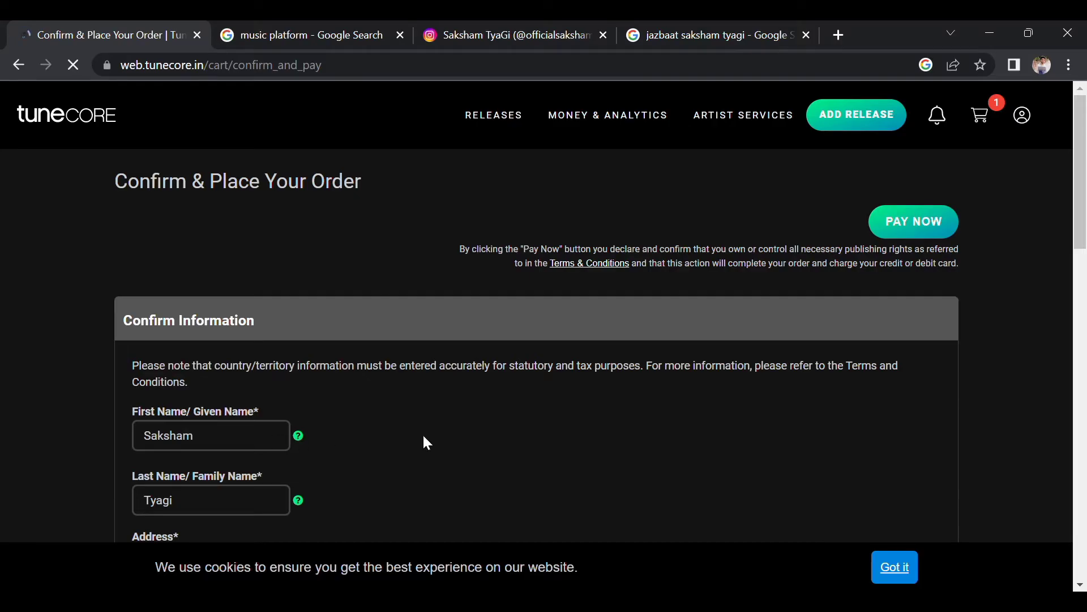
Enter the billing street address and city.
scroll(427, 443, down, 4)
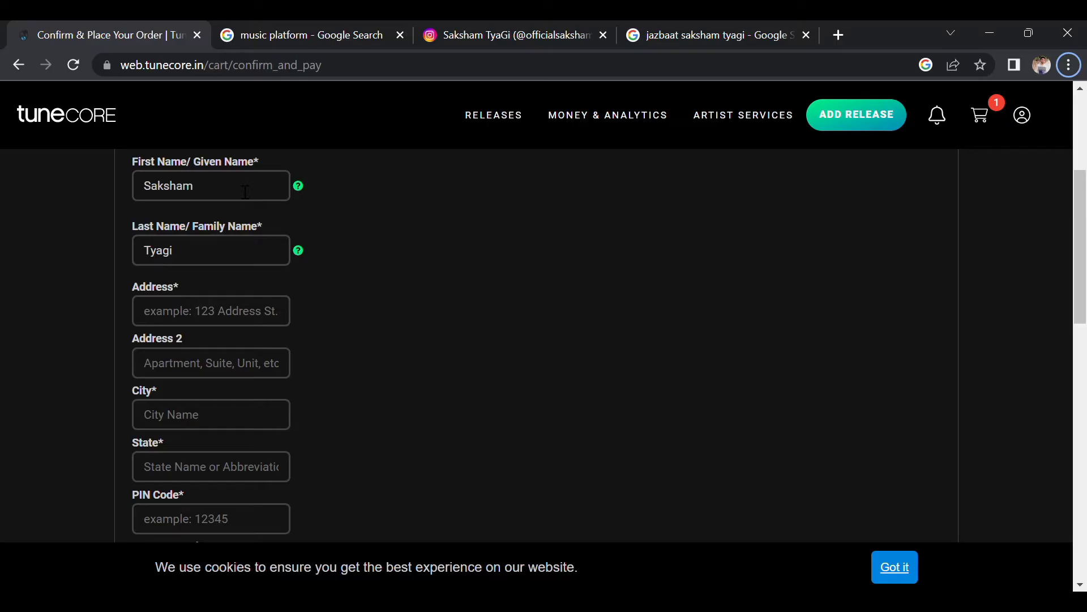
scroll(221, 250, up, 5)
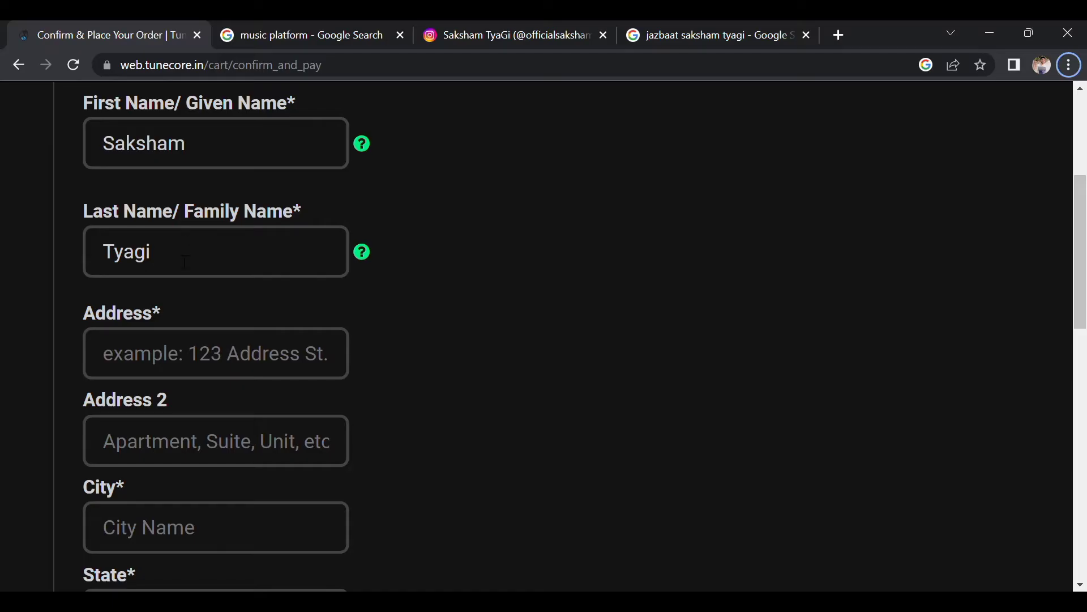
click(184, 357)
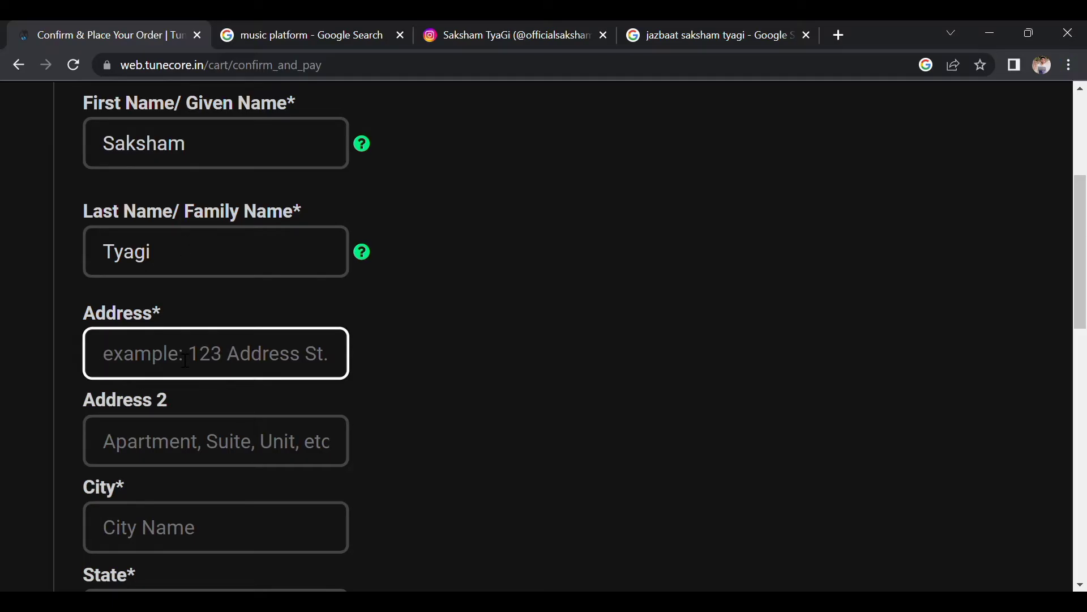
text(****)
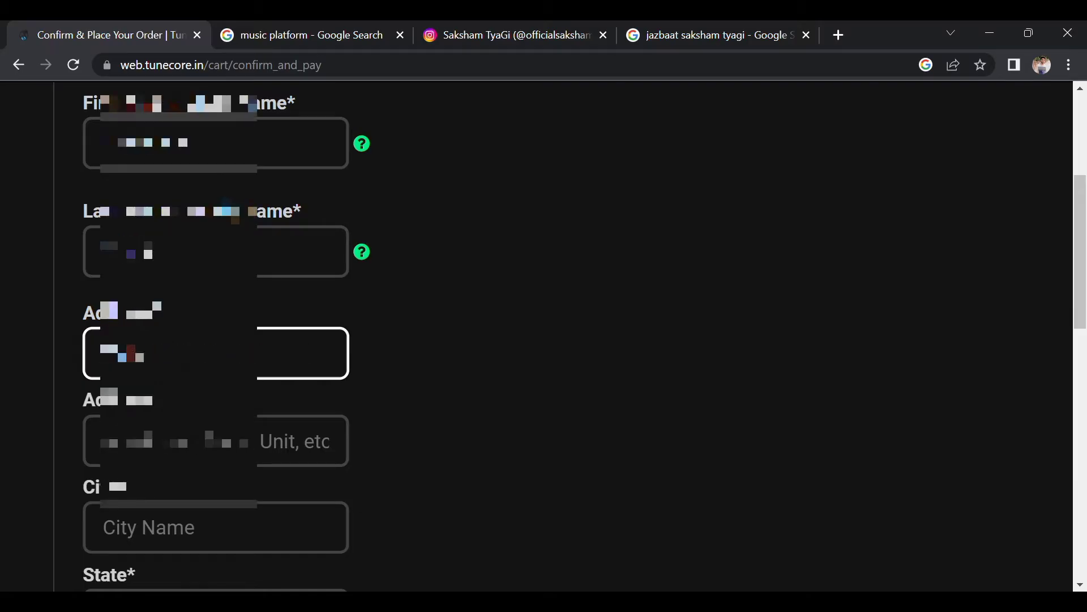
text(******)
scroll(184, 358, down, 3)
click(184, 369)
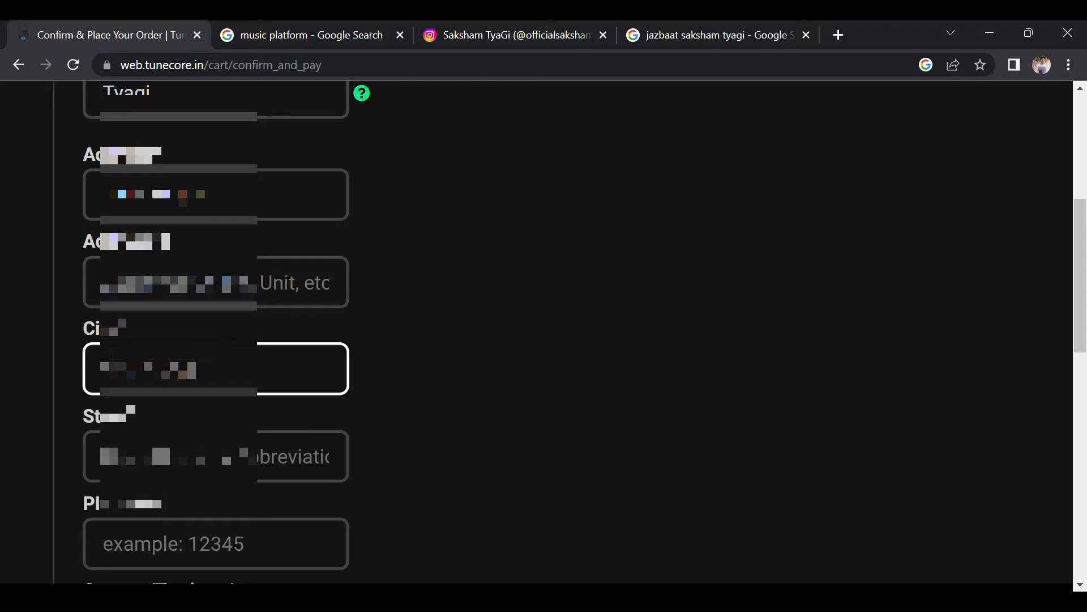
text(*****)
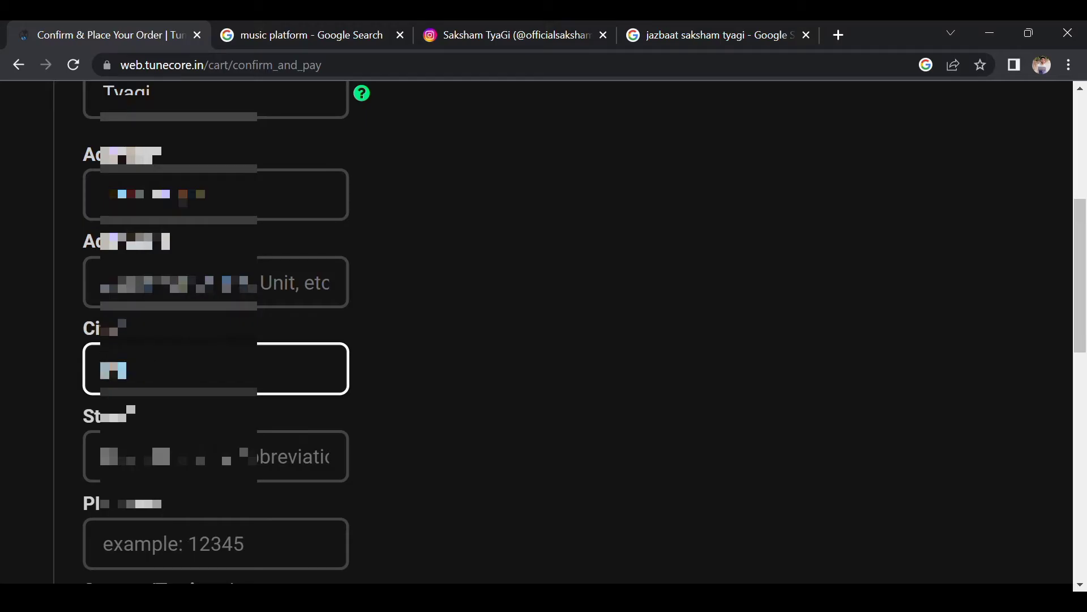
scroll(184, 369, down, 3)
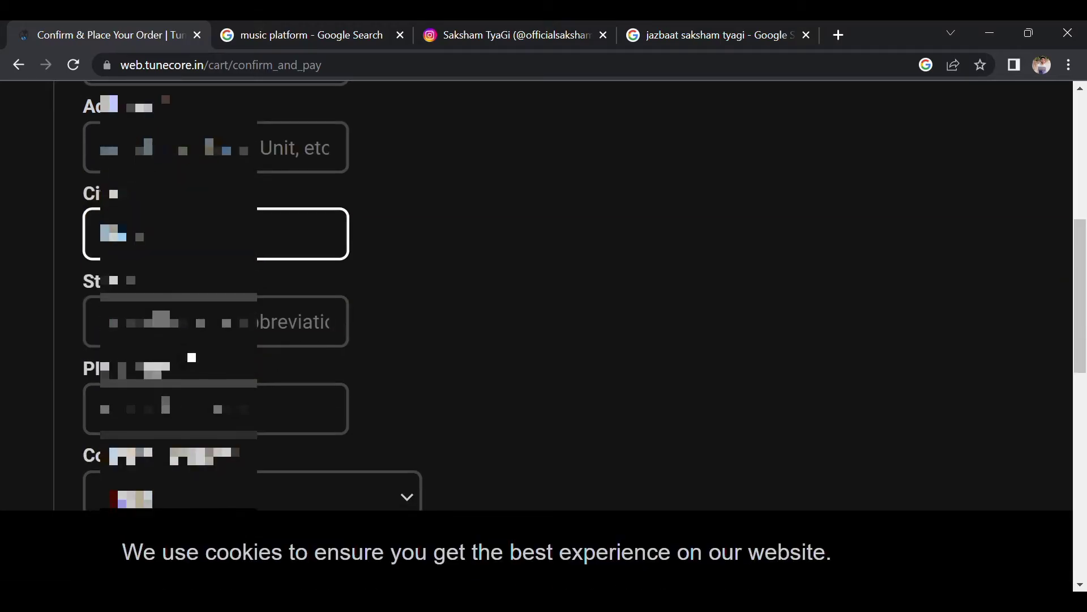
Fill in Uttar Pradesh as the billing state and enter the PIN code.
click(208, 340)
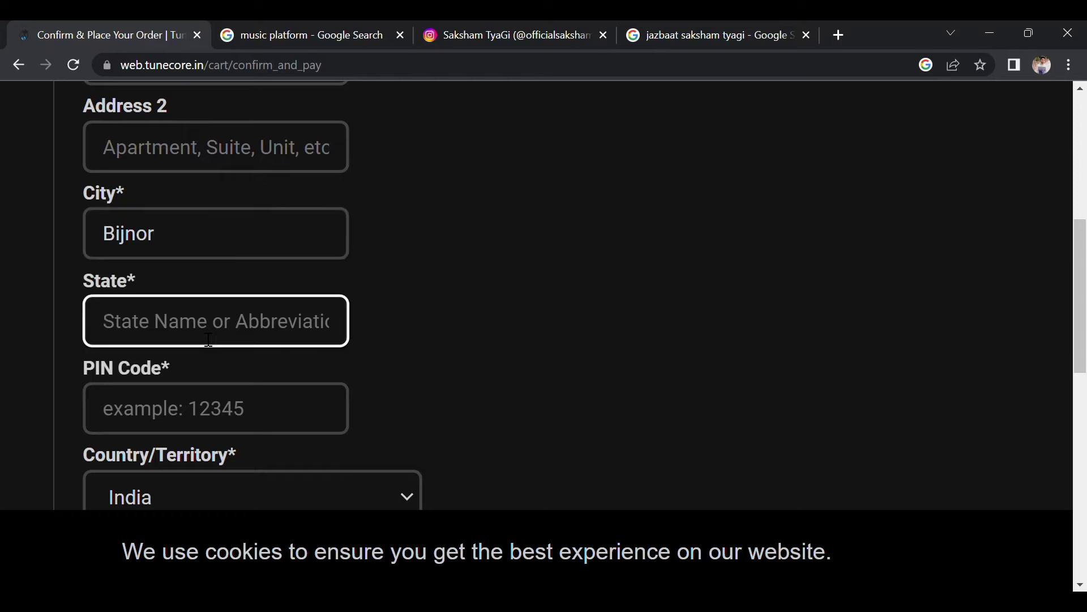
text(Uttar )
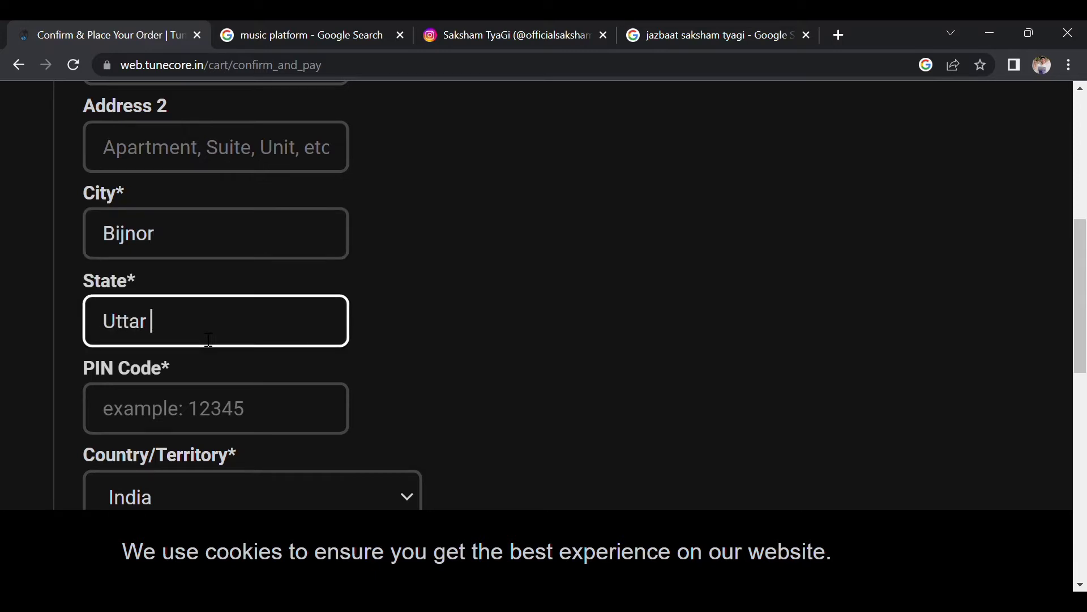
text(Pradesh)
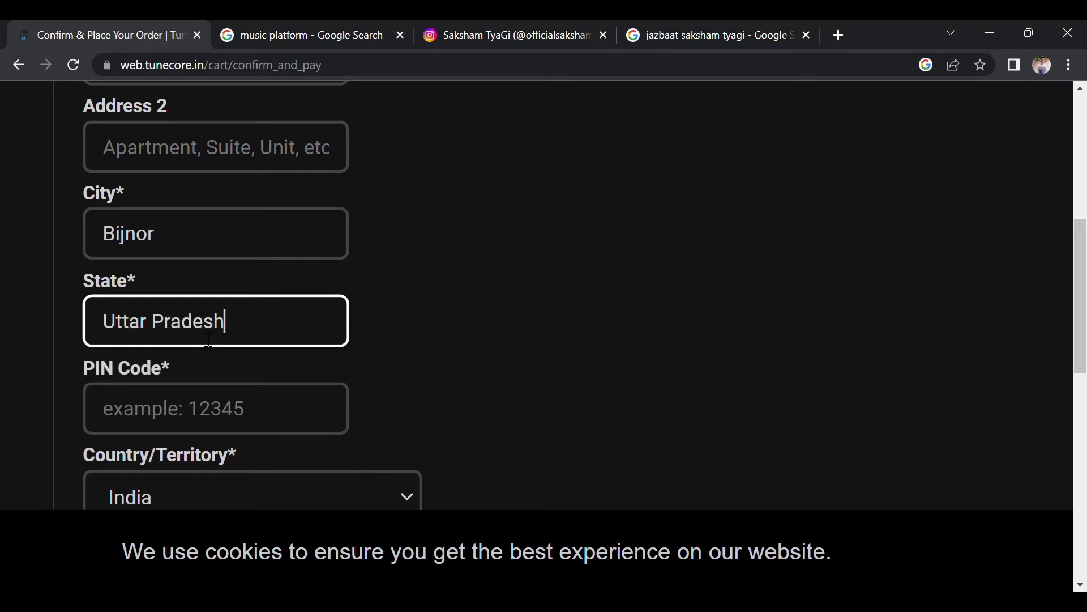
scroll(209, 339, down, 1)
click(209, 339)
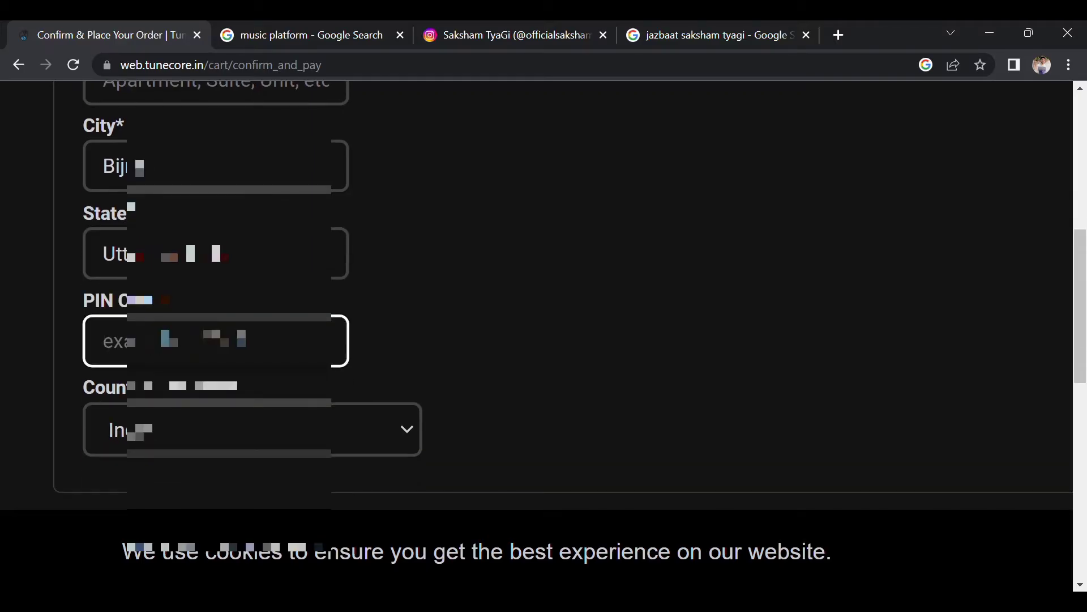
text(24)
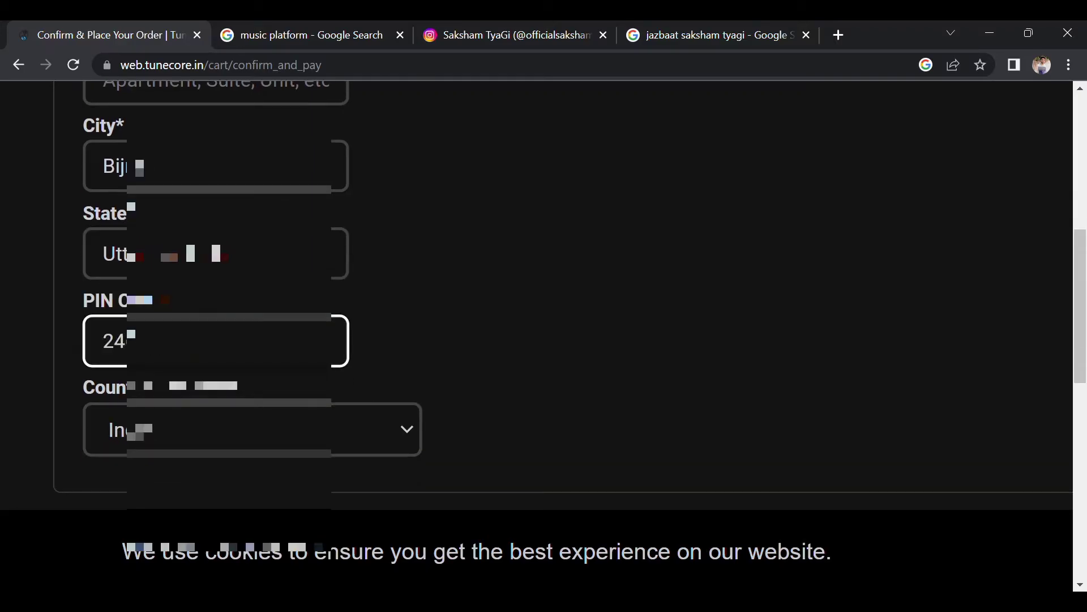
text(6701)
scroll(393, 328, down, 2)
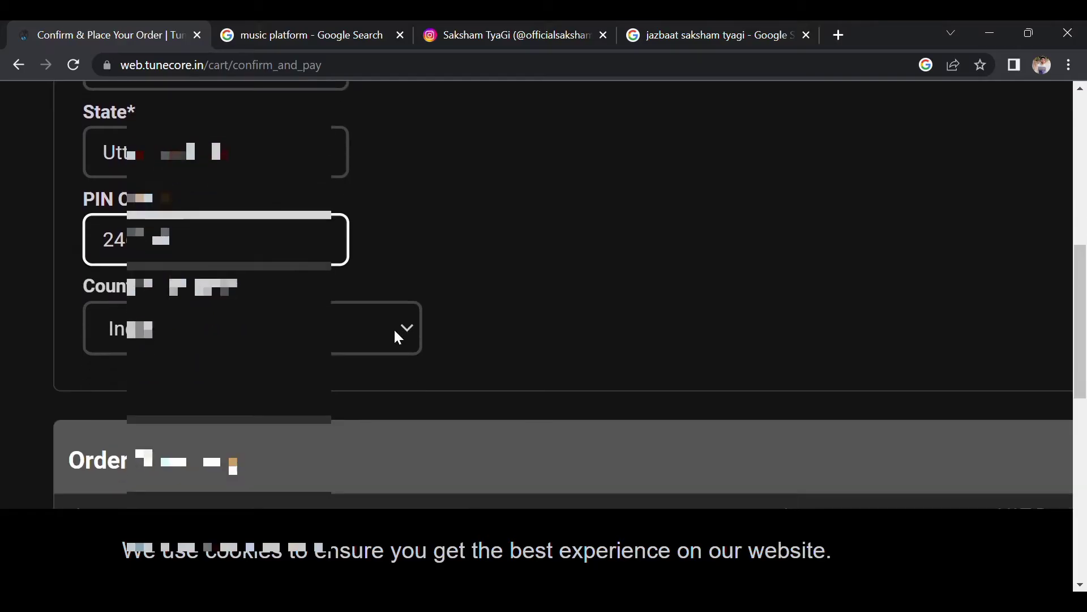
click(285, 326)
Keep India as billing country and review the ₹999.36 grand total with 0% VAT.
click(232, 342)
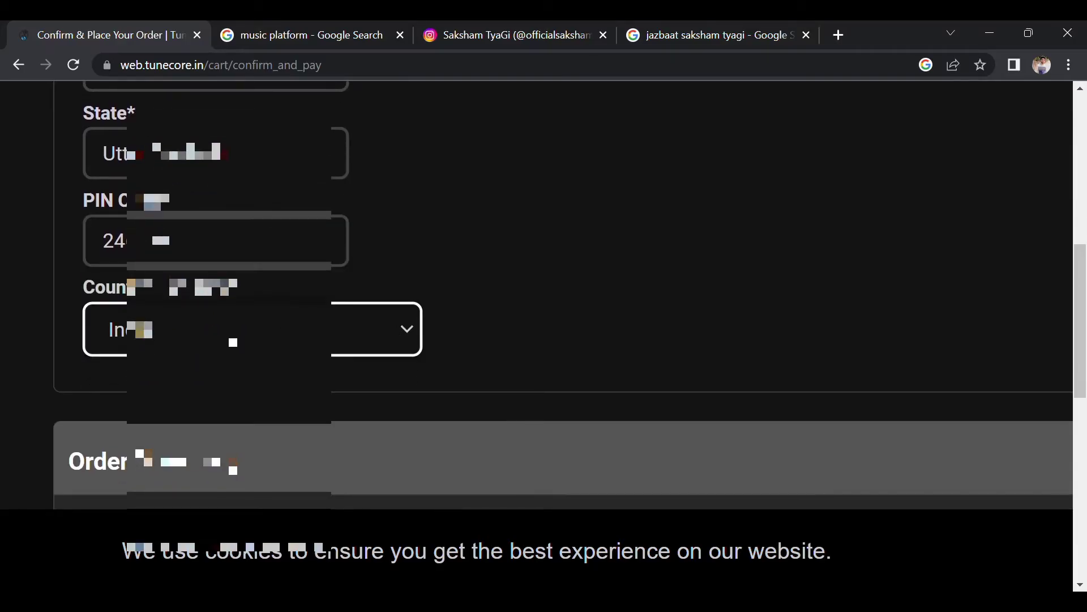
click(400, 335)
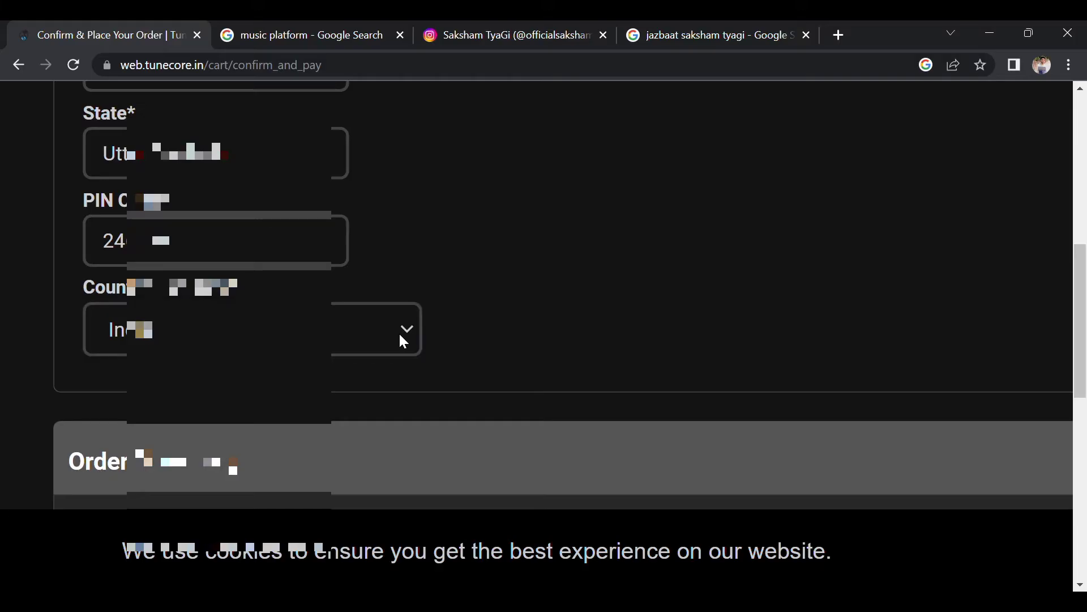
scroll(399, 334, down, 1)
scroll(399, 334, up, 1)
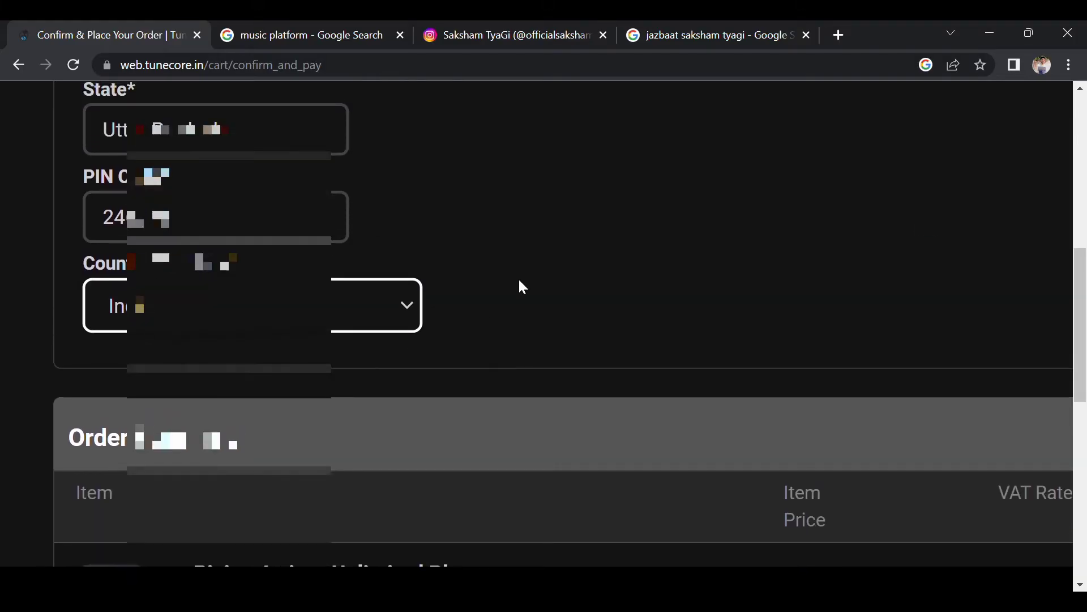
scroll(534, 259, down, 3)
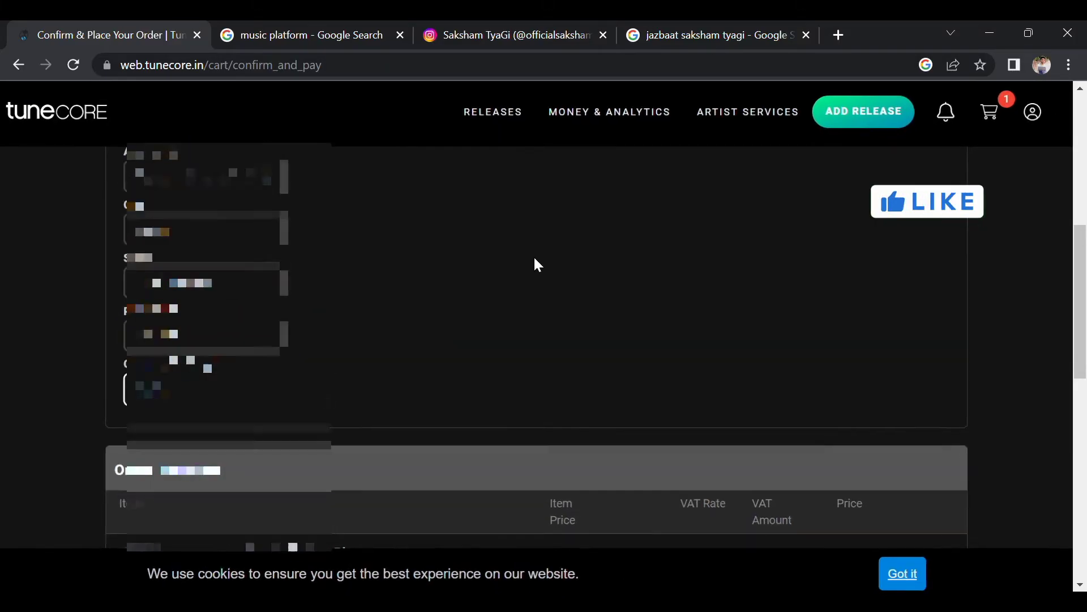
scroll(535, 259, up, 1)
scroll(538, 265, up, 3)
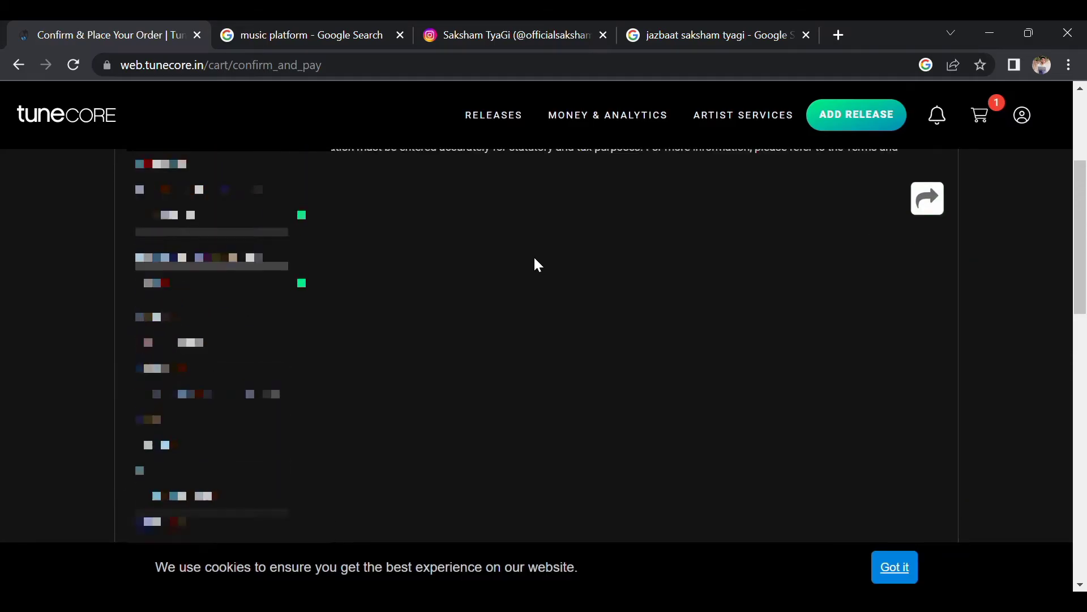
scroll(538, 265, down, 4)
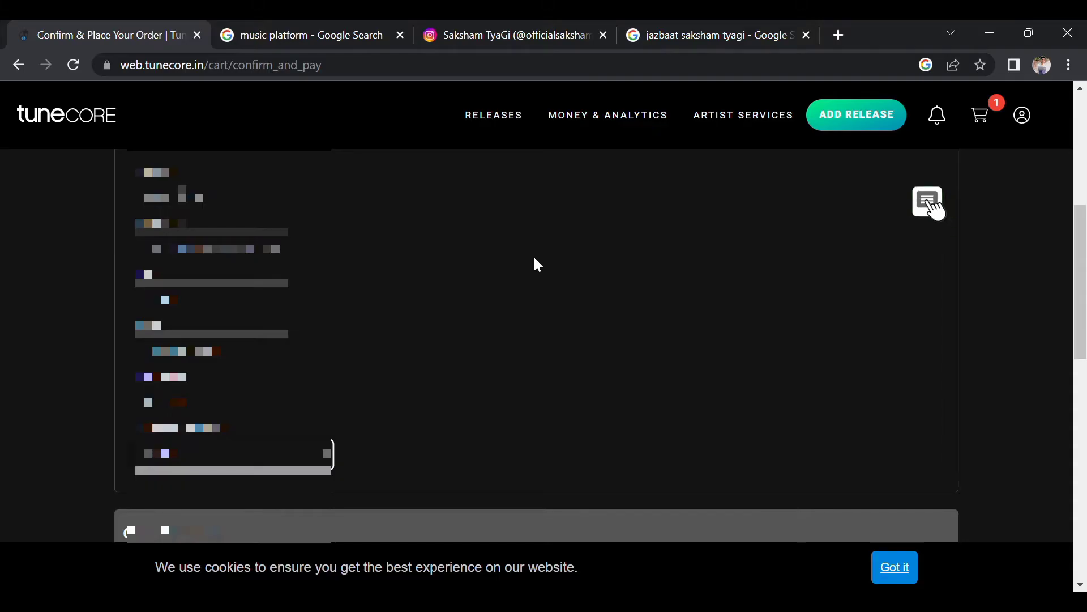
scroll(538, 265, down, 4)
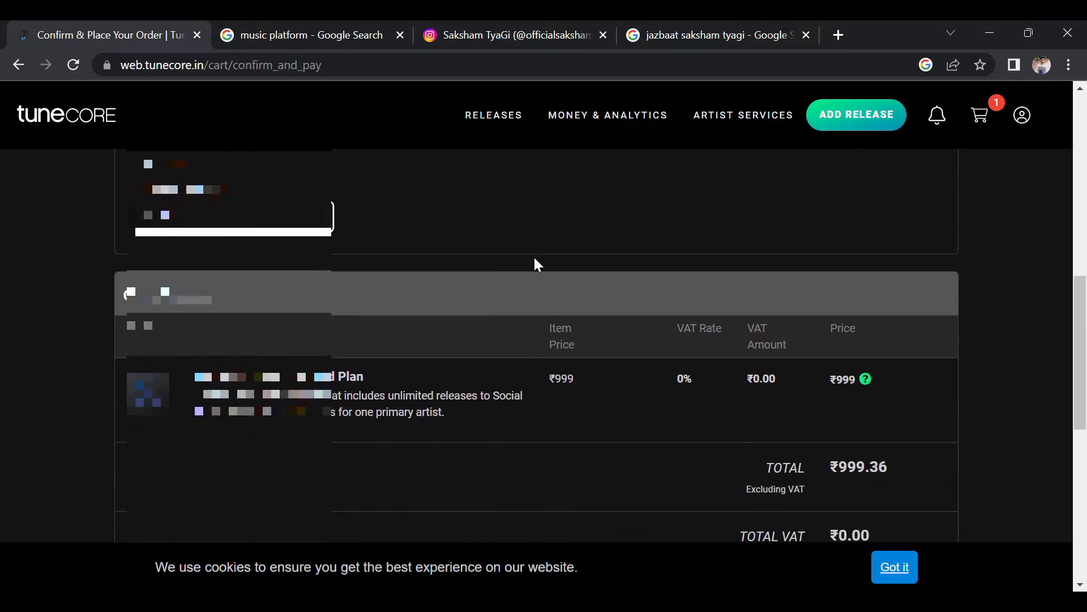
scroll(536, 264, down, 6)
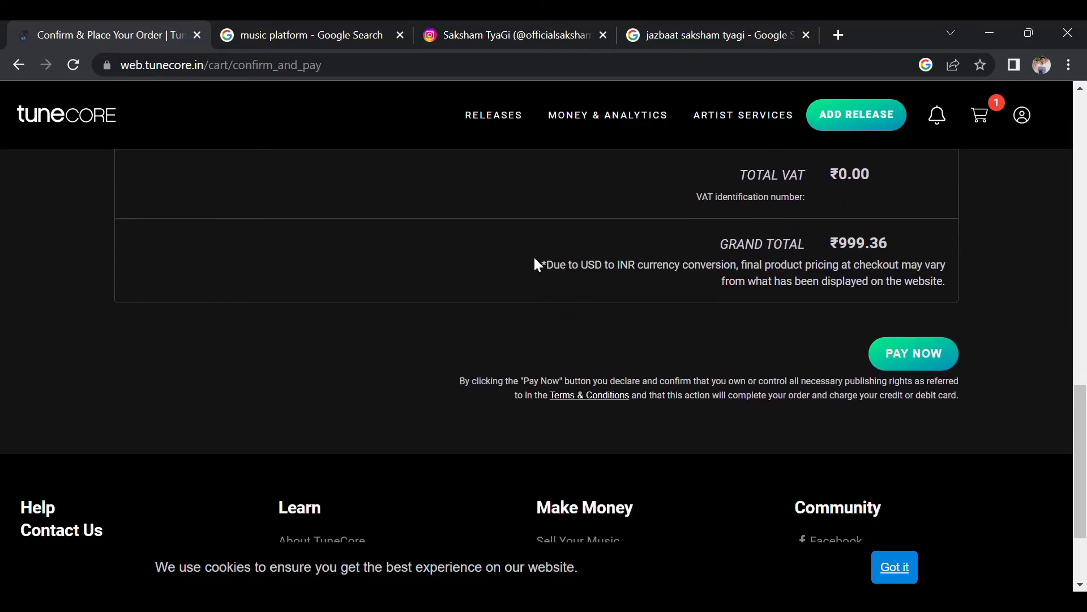
scroll(788, 328, up, 5)
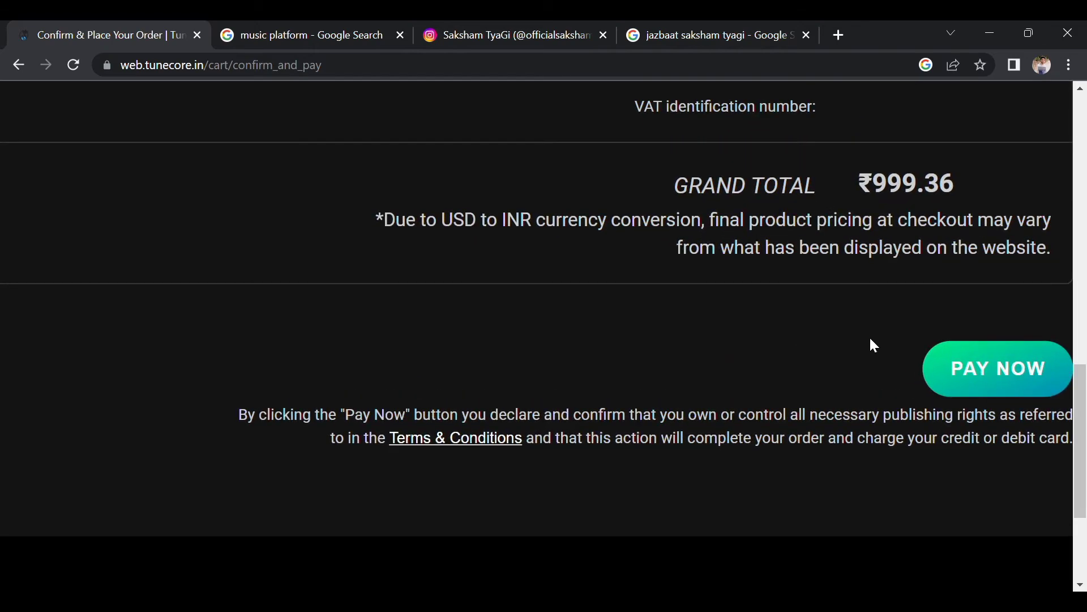
scroll(888, 341, right, 3)
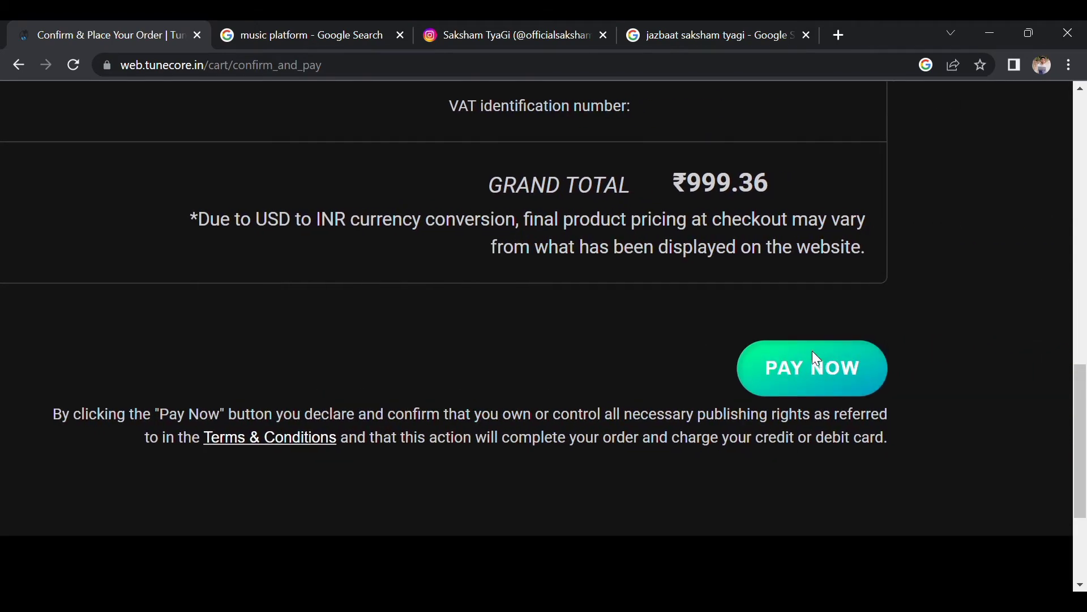
Place the order and submit credit/debit card details in PayU for the ₹999.36 payment.
click(813, 352)
scroll(1, 342, left, 5)
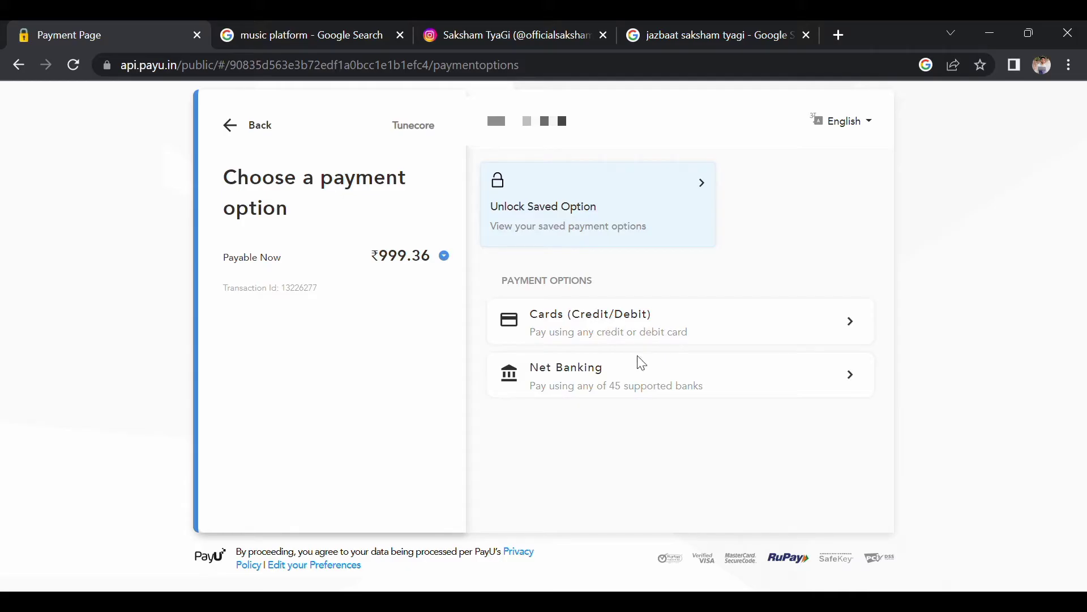
click(625, 320)
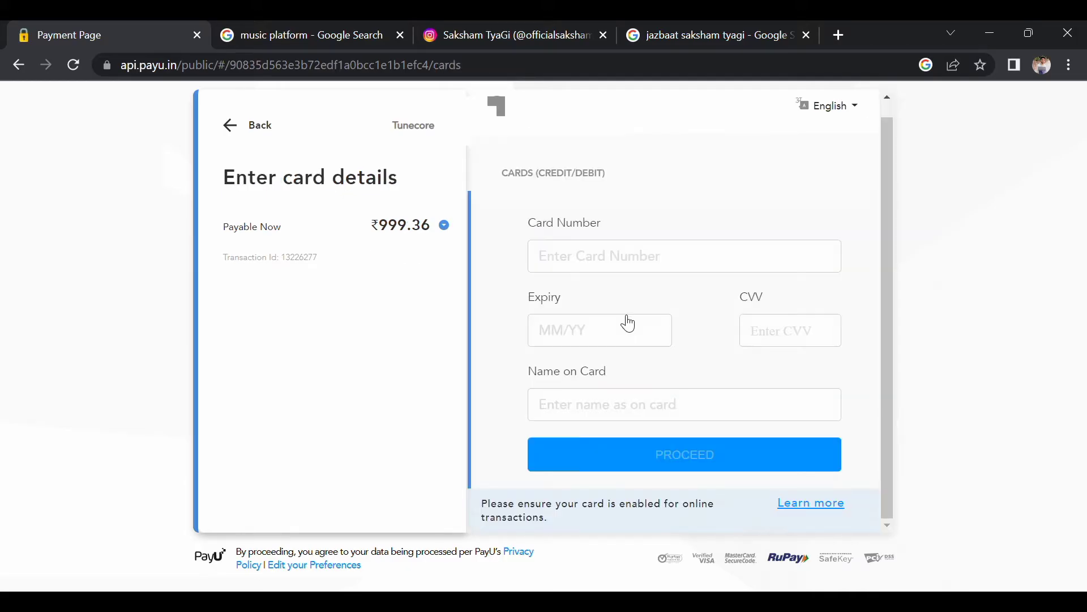
click(660, 269)
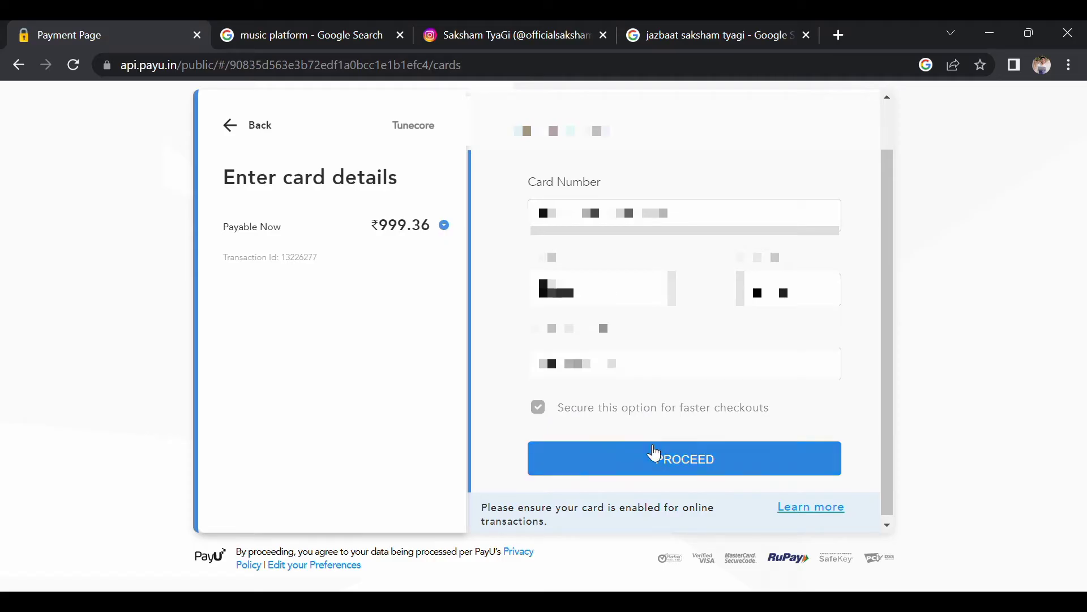
click(655, 453)
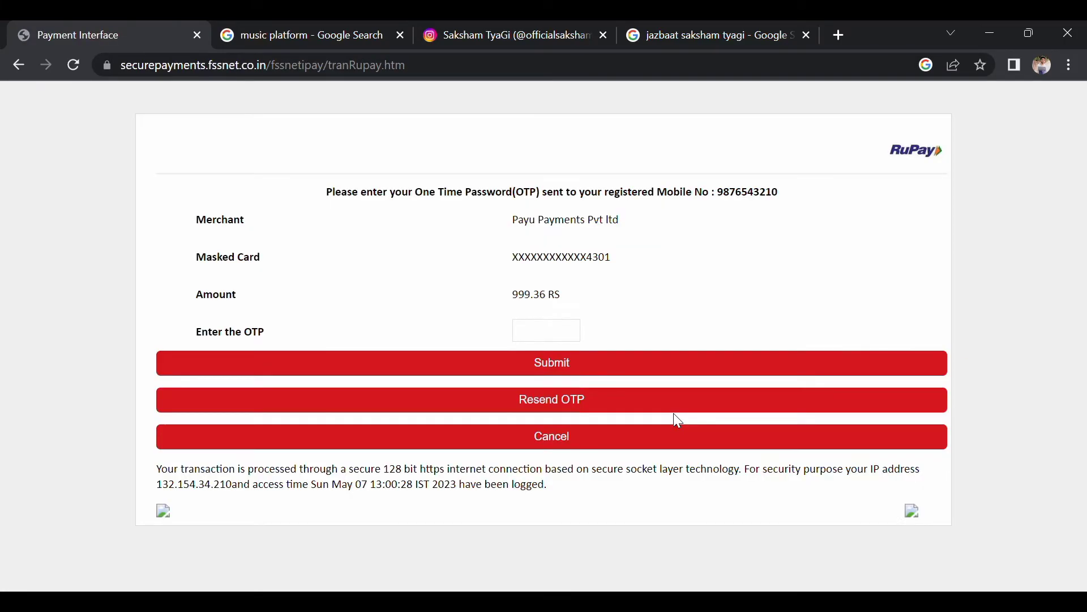
Enter the SMS one-time password and submit it to authorise the RuPay payment.
click(568, 334)
text(••••••)
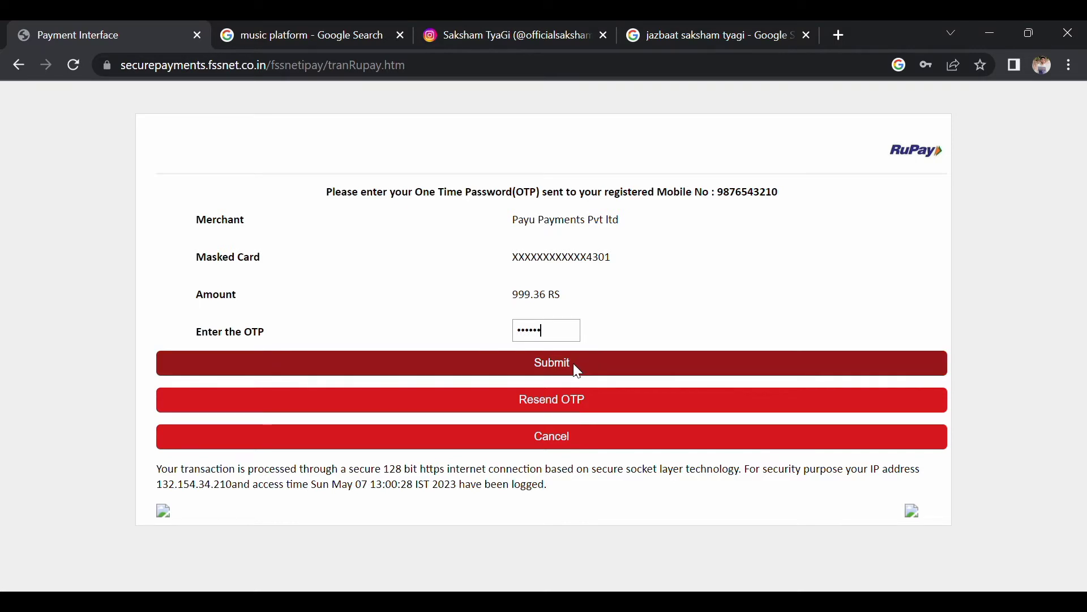
click(549, 373)
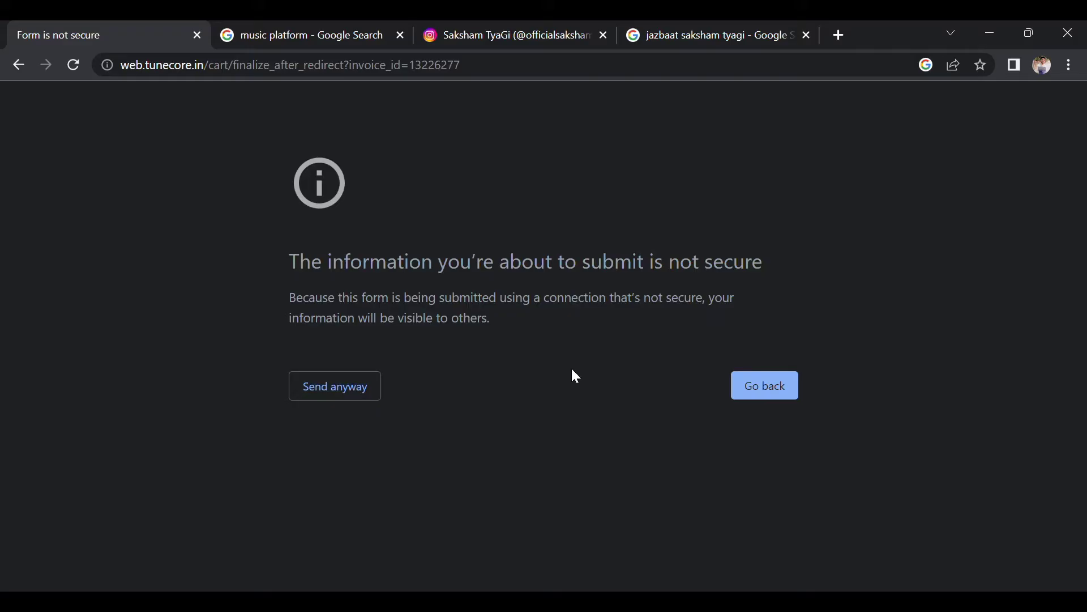
Send the form despite the not-secure warning and get back to the TuneCore dashboard.
click(355, 392)
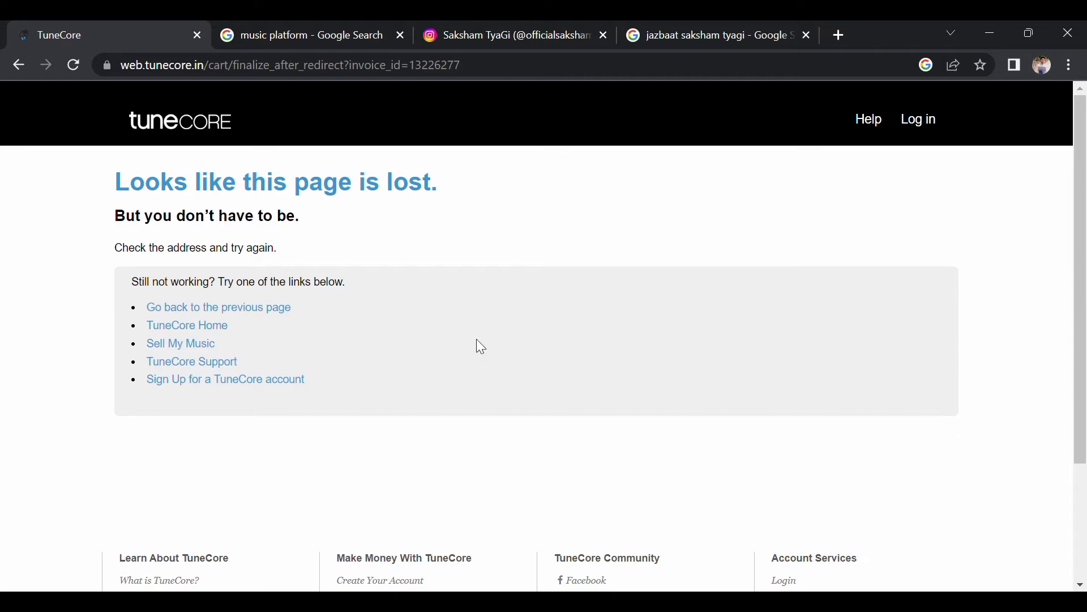
scroll(558, 347, down, 3)
scroll(553, 344, up, 3)
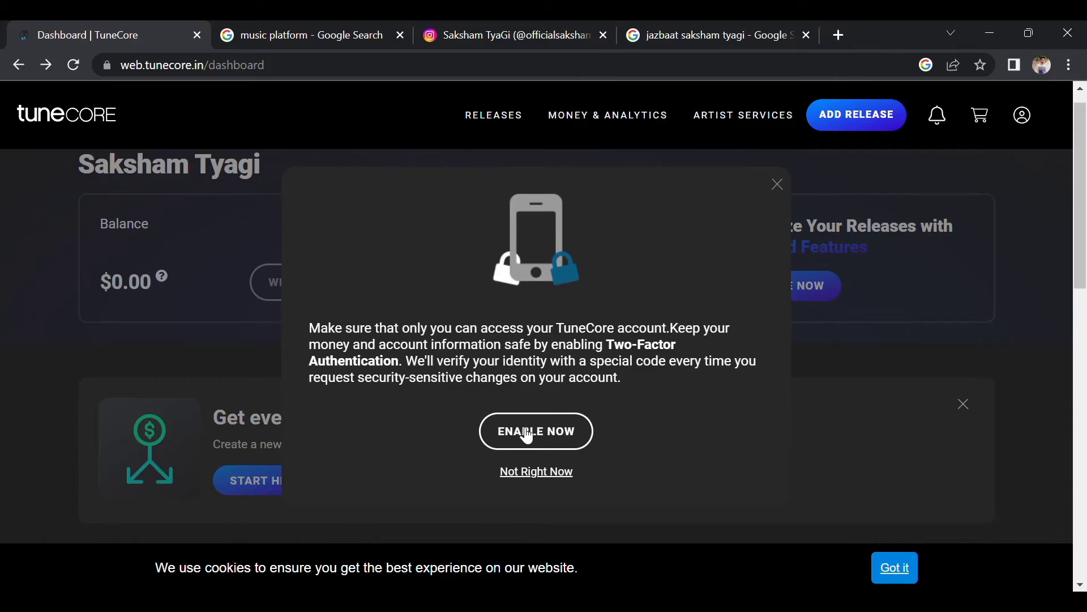
Choose 'Not Right Now' on the 2FA prompt and scroll down to Your Releases.
click(535, 476)
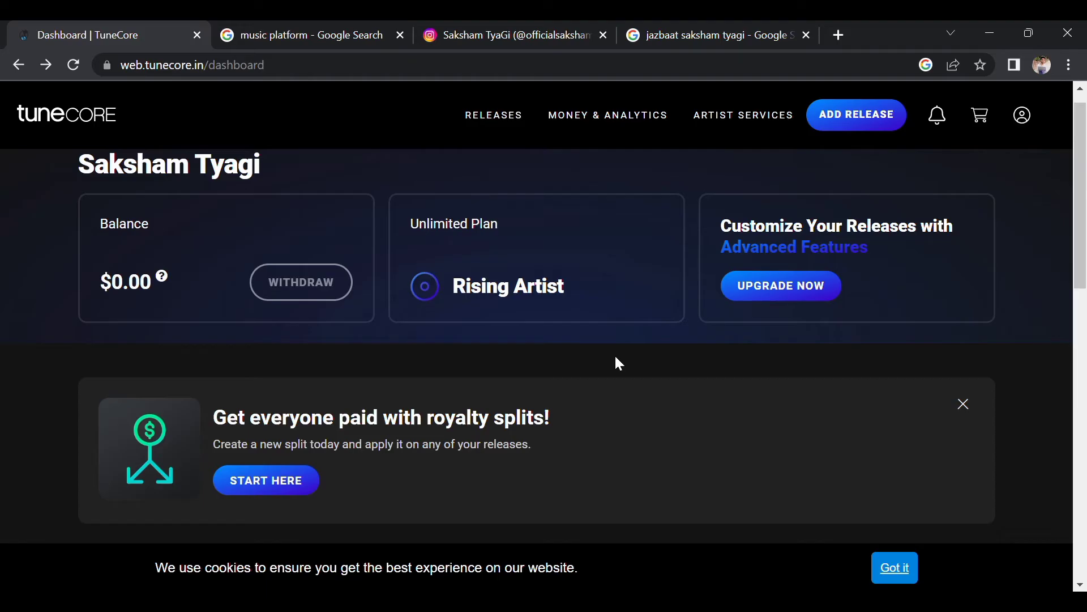
scroll(463, 238, up, 5)
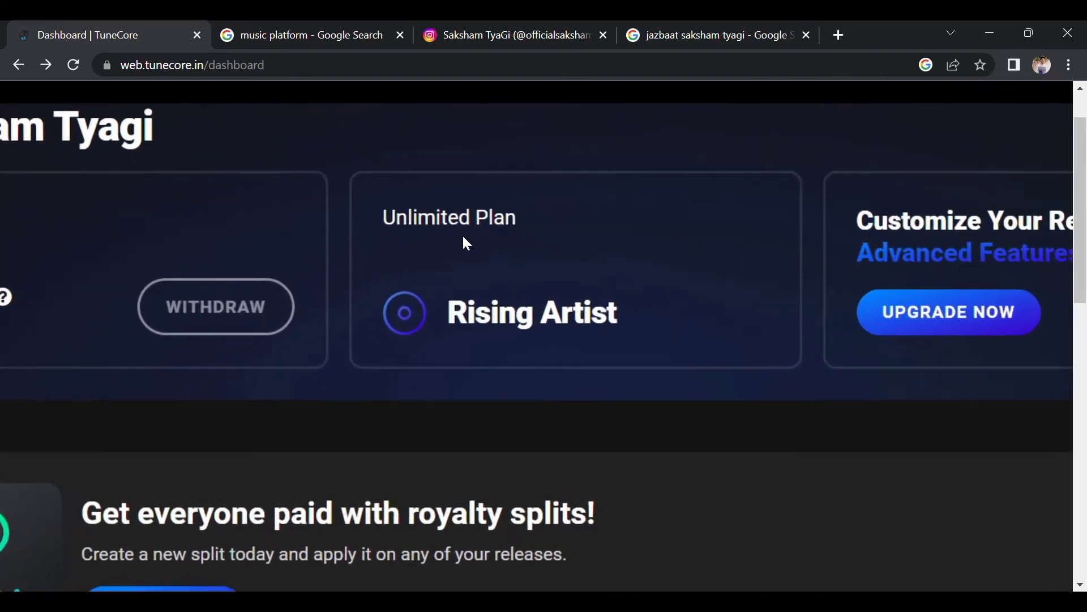
scroll(463, 237, up, 1)
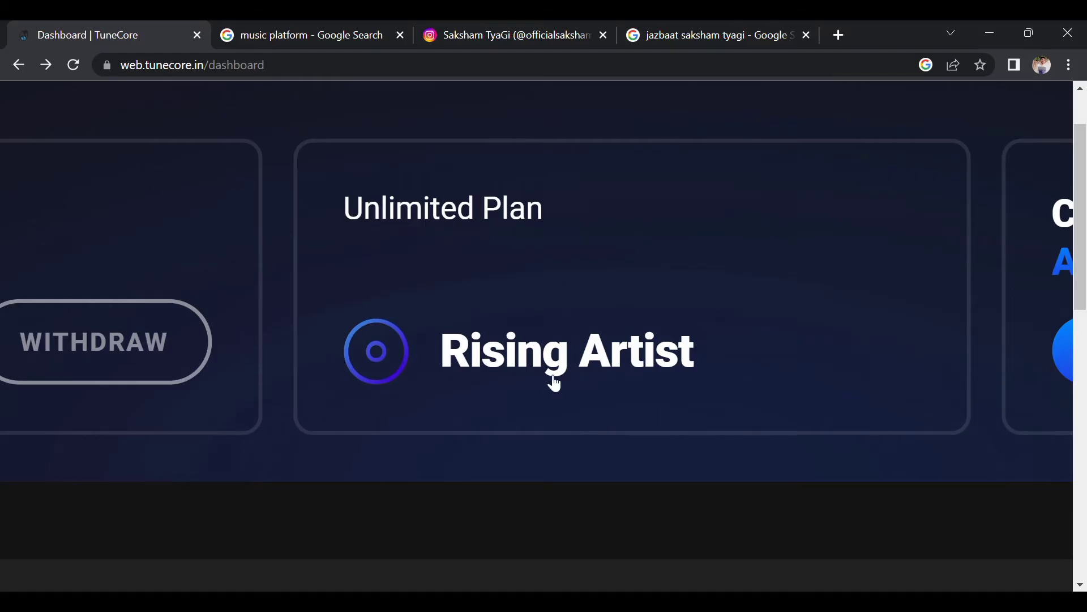
scroll(537, 381, down, 2)
scroll(538, 384, down, 2)
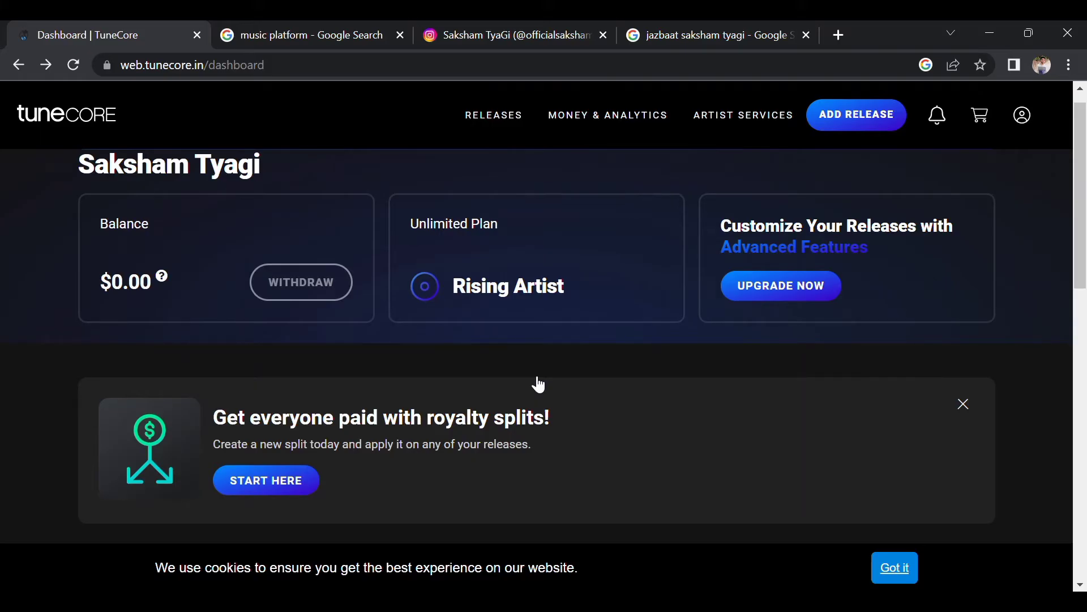
scroll(539, 385, down, 8)
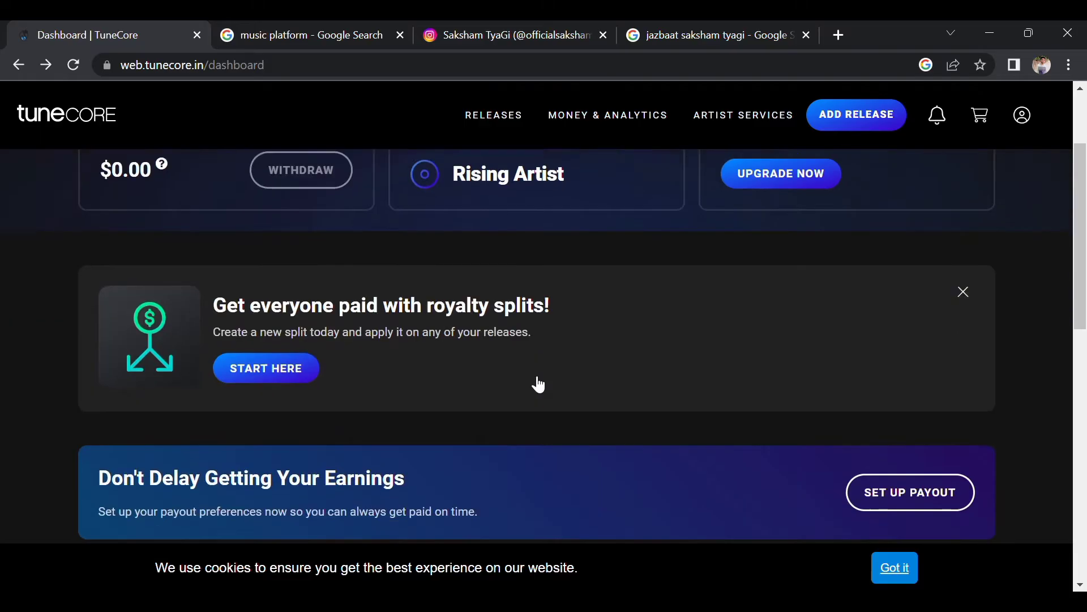
scroll(535, 383, down, 1)
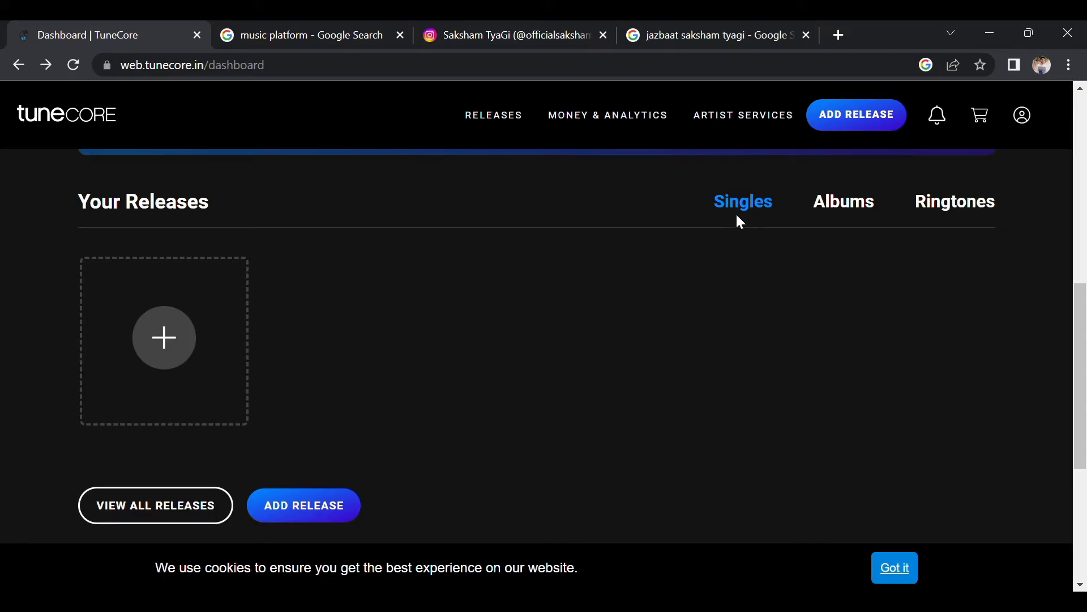
Look over the Albums and Ringtones lists, then start a new release of type Single.
click(865, 204)
click(928, 203)
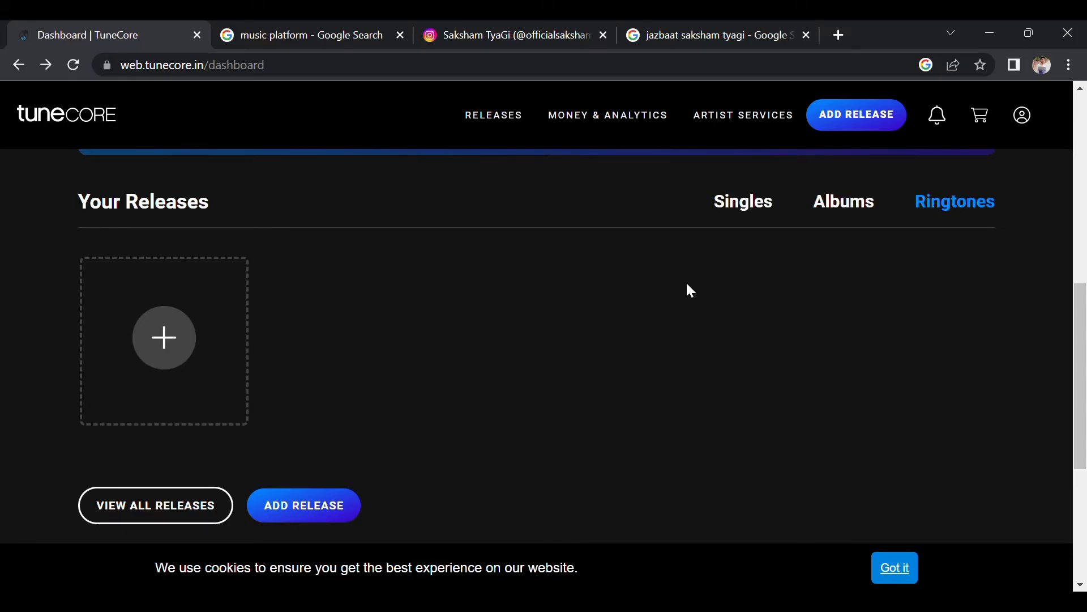
scroll(690, 292, up, 2)
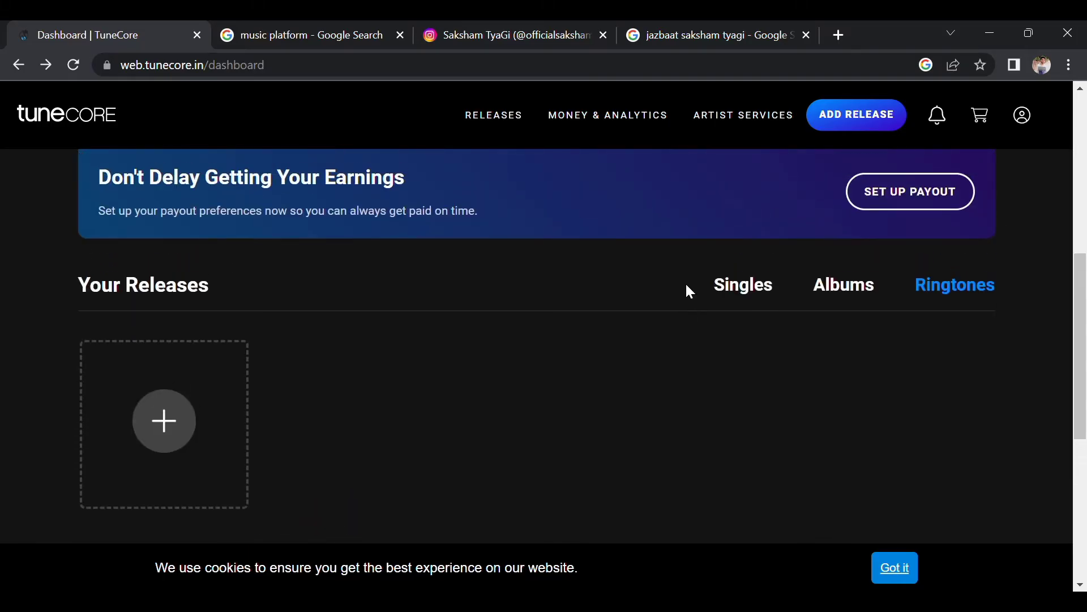
click(842, 118)
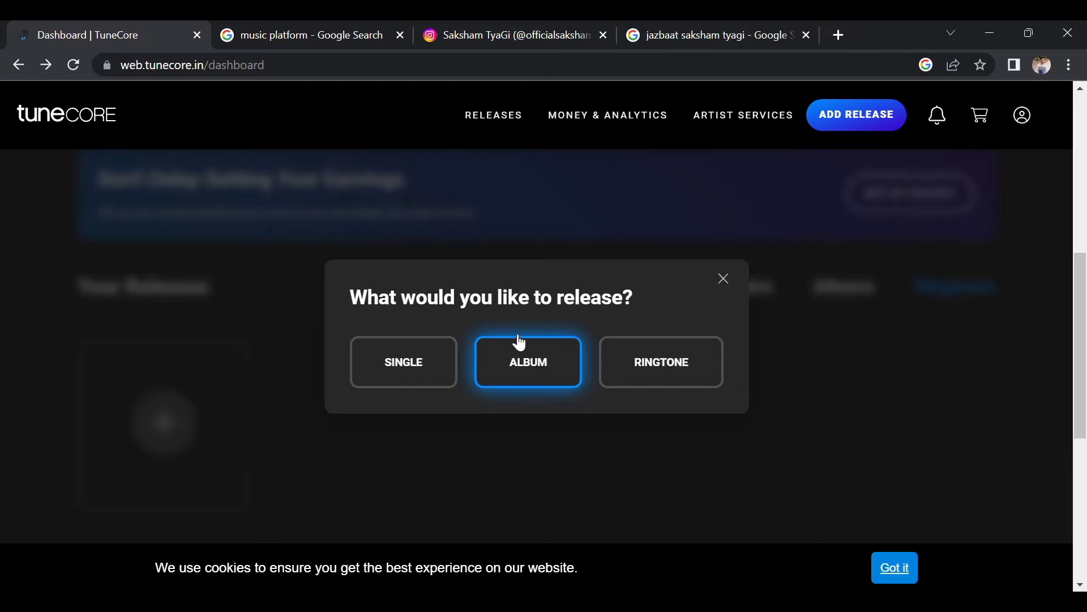
click(381, 372)
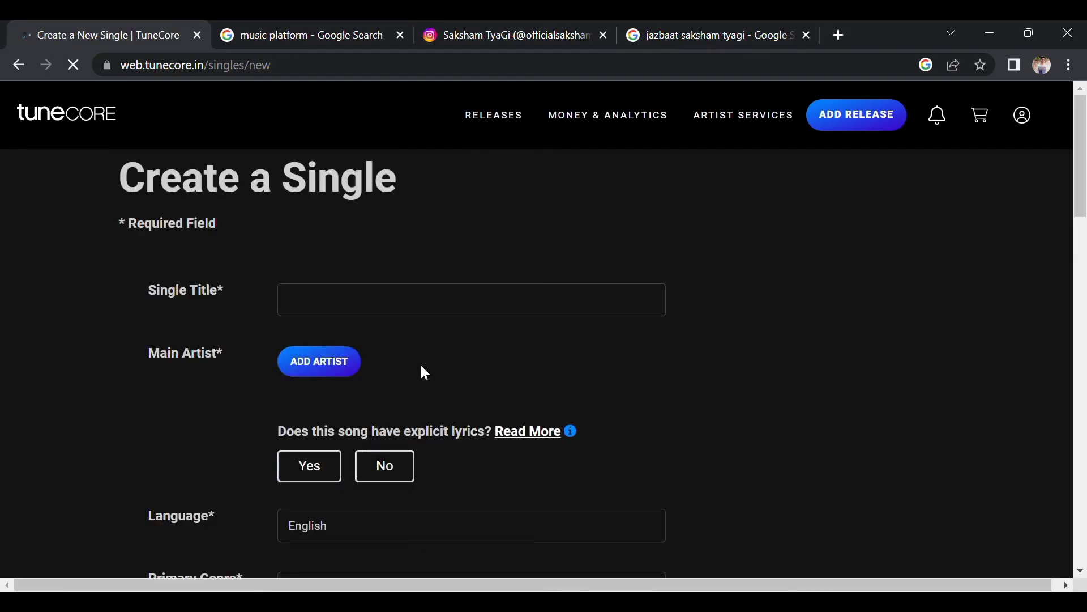
Enter 'Jazbaat' as the Single Title.
scroll(442, 355, down, 1)
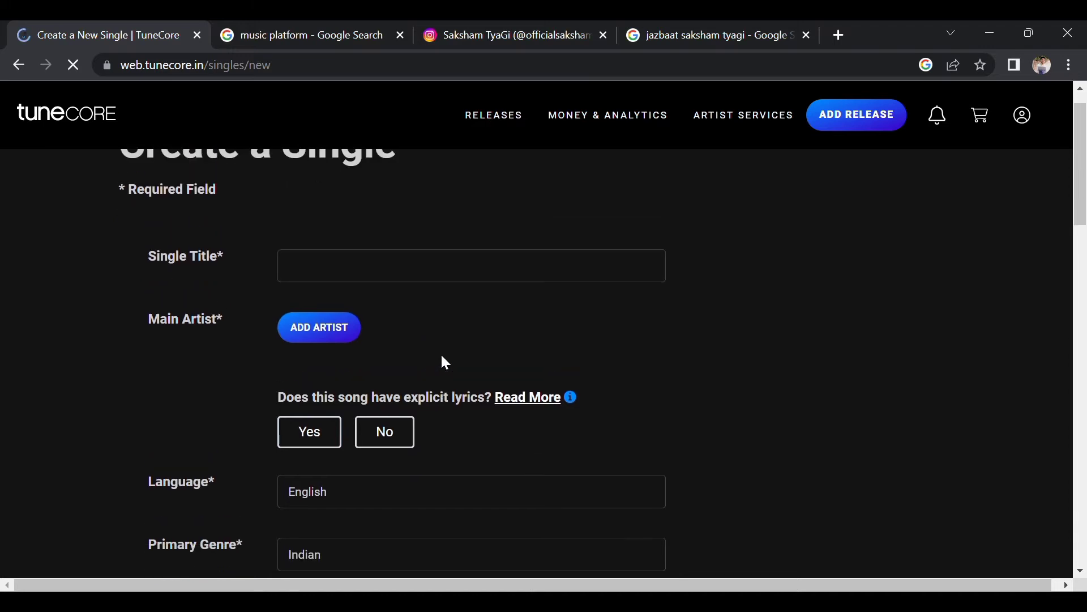
scroll(441, 356, up, 3)
scroll(442, 355, down, 1)
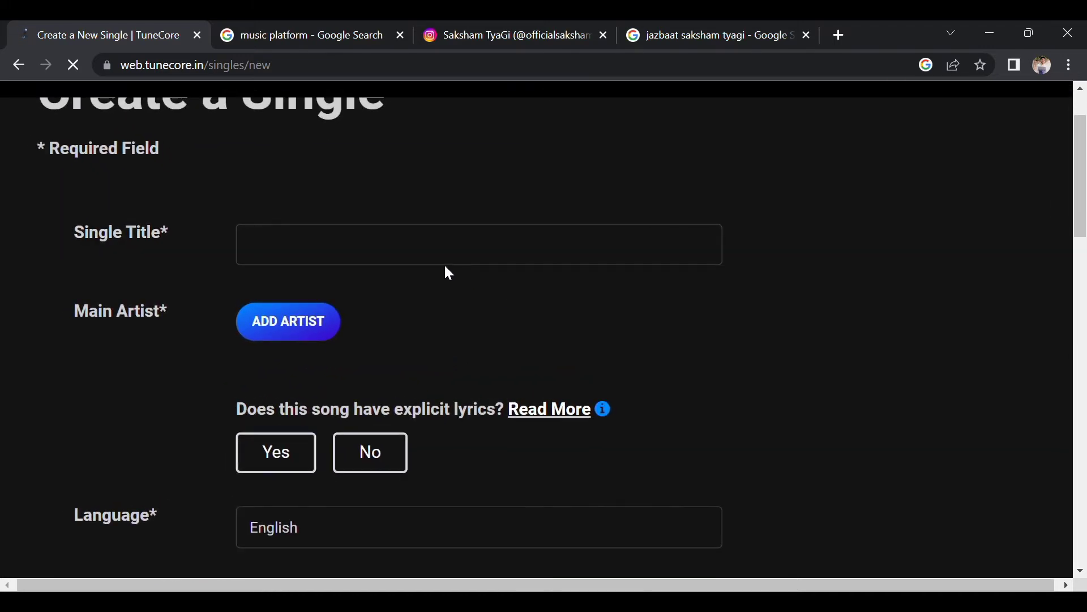
click(411, 264)
text(J)
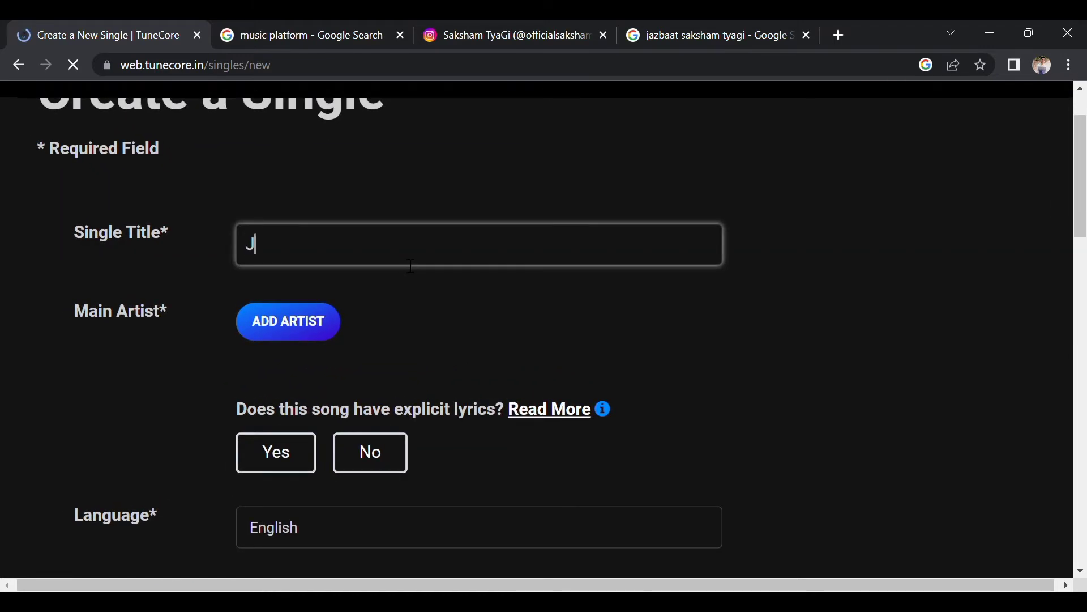
text(azbaat)
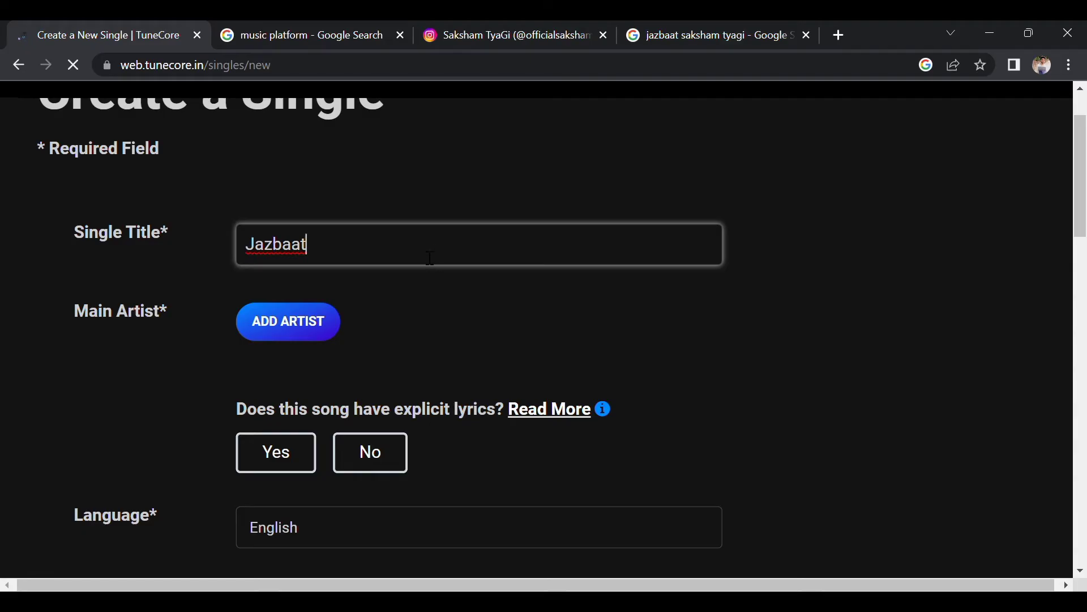
Check the song's existing listing in the Google results, then return to the TuneCore form.
click(650, 44)
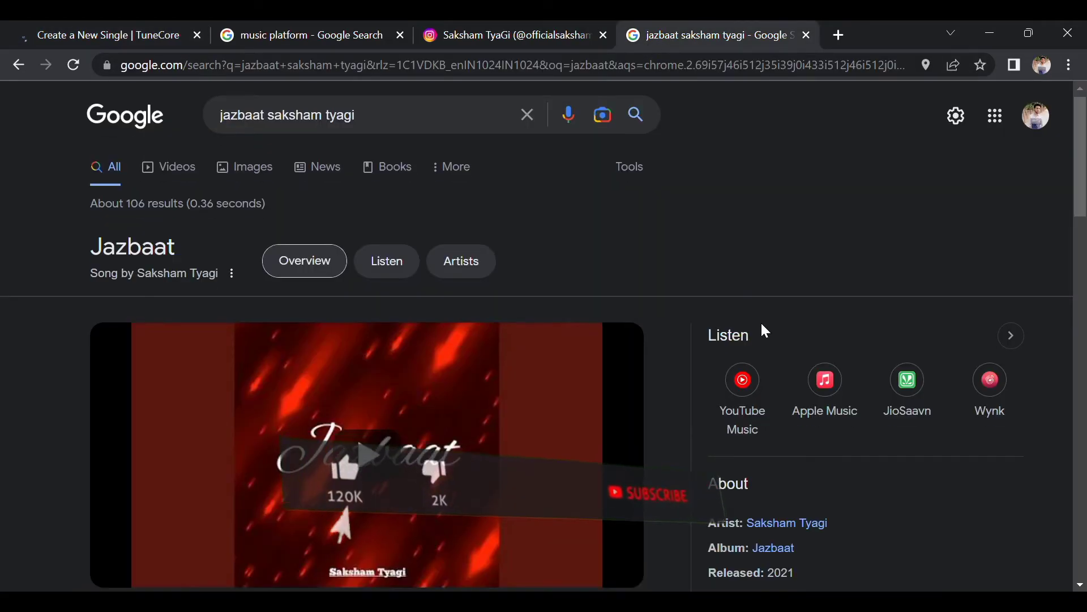
scroll(762, 330, down, 2)
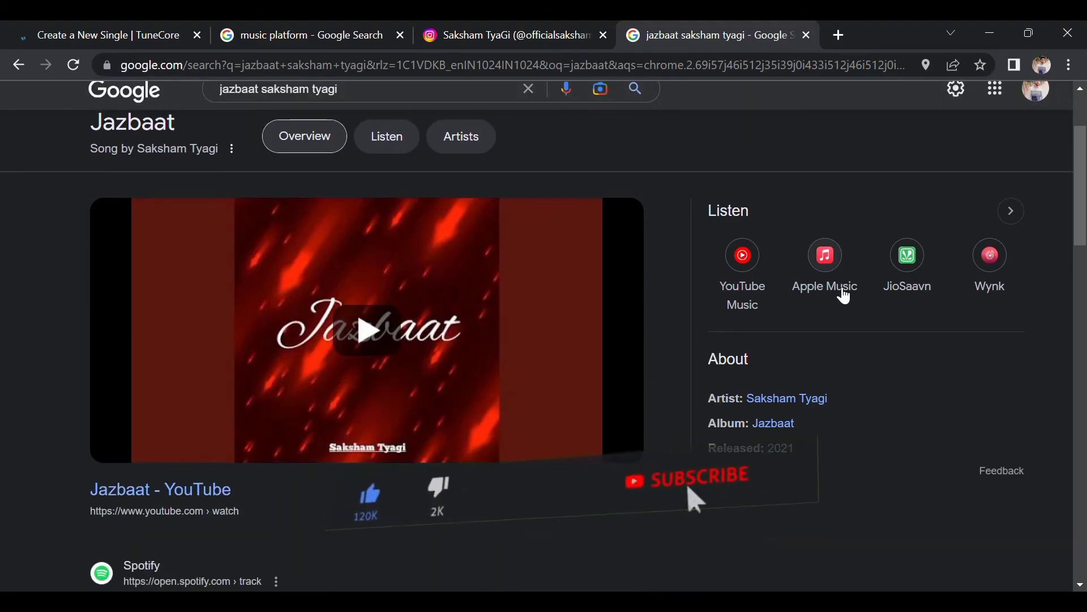
scroll(878, 359, down, 2)
scroll(526, 274, up, 1)
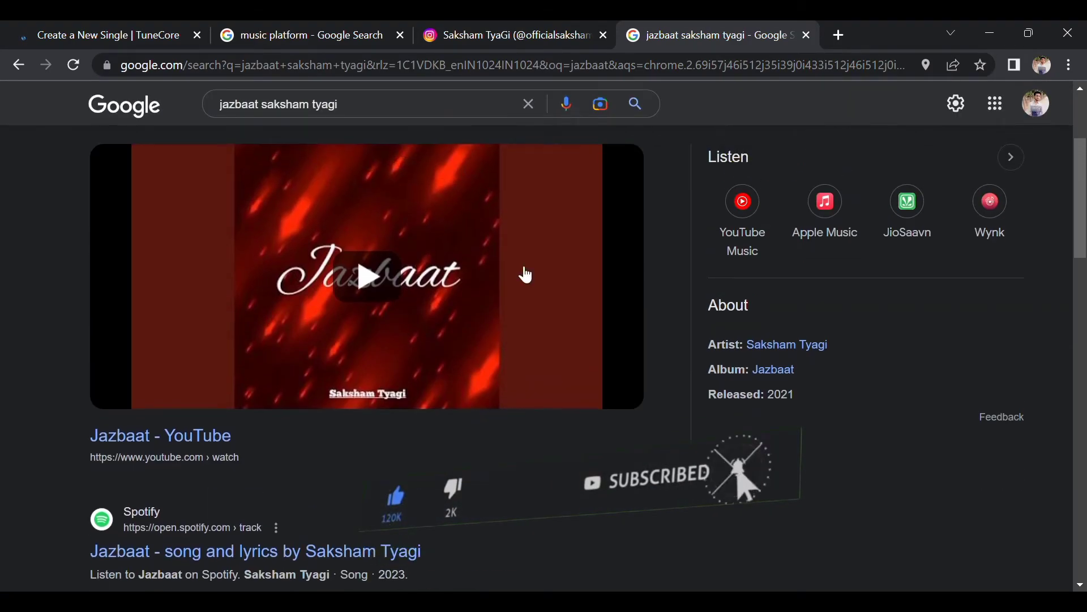
click(80, 31)
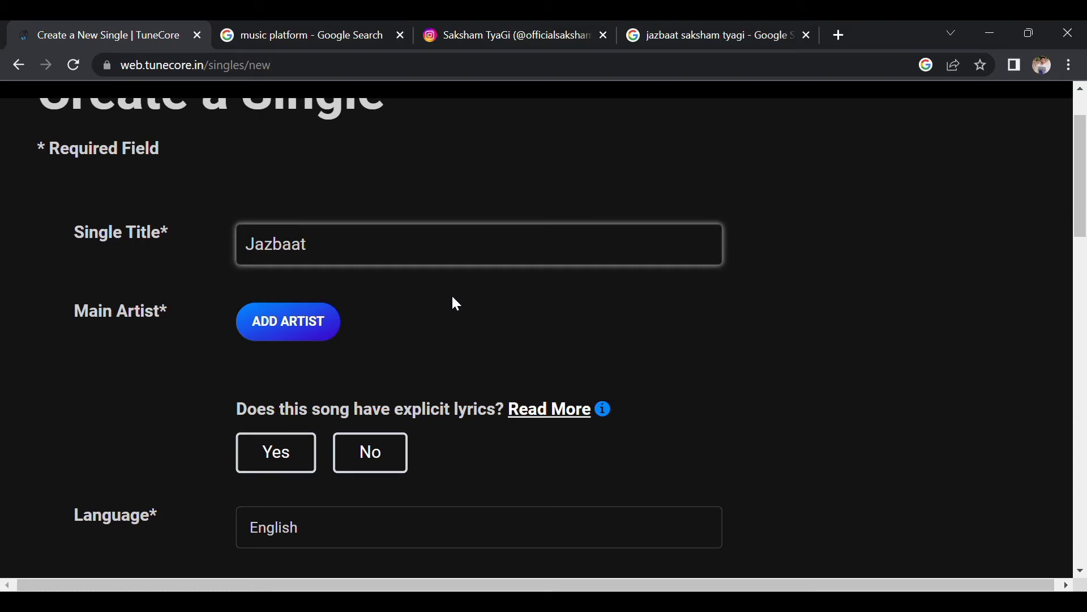
Add a main artist by entering the artist's name and searching for matching profiles.
click(308, 319)
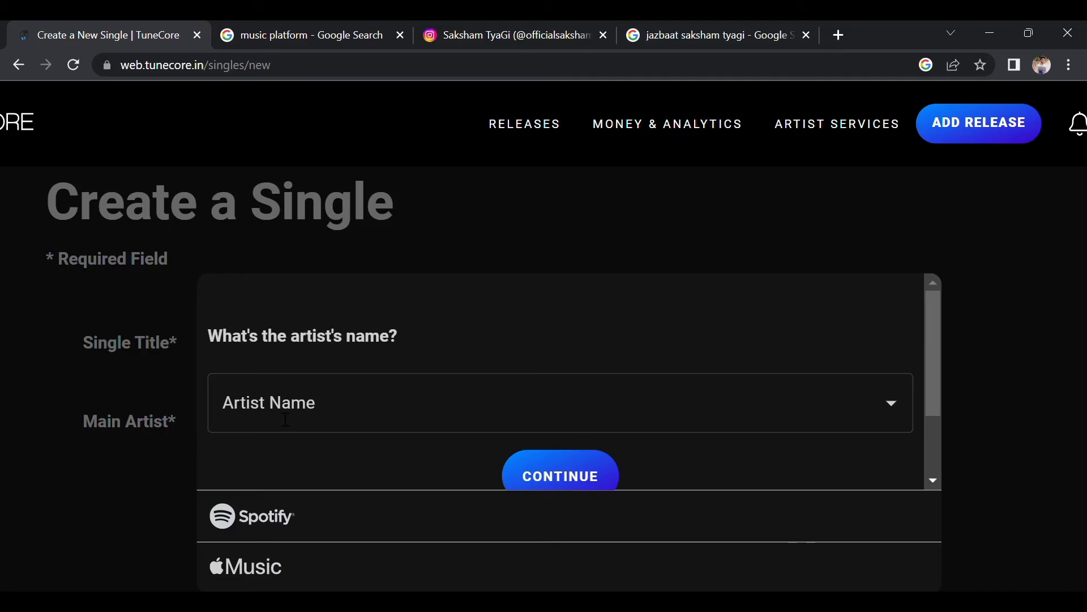
click(285, 420)
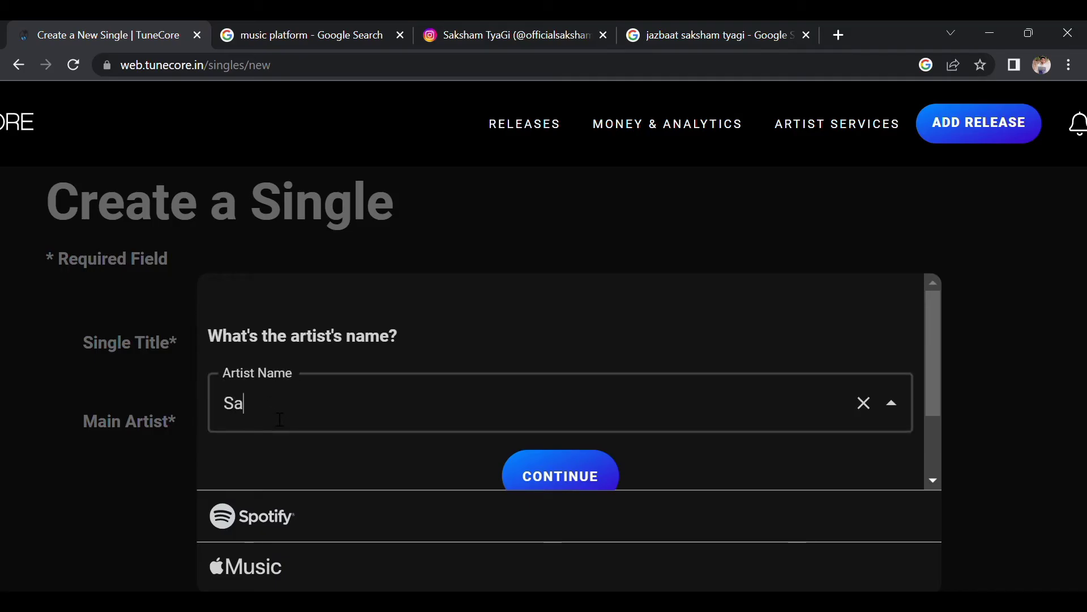
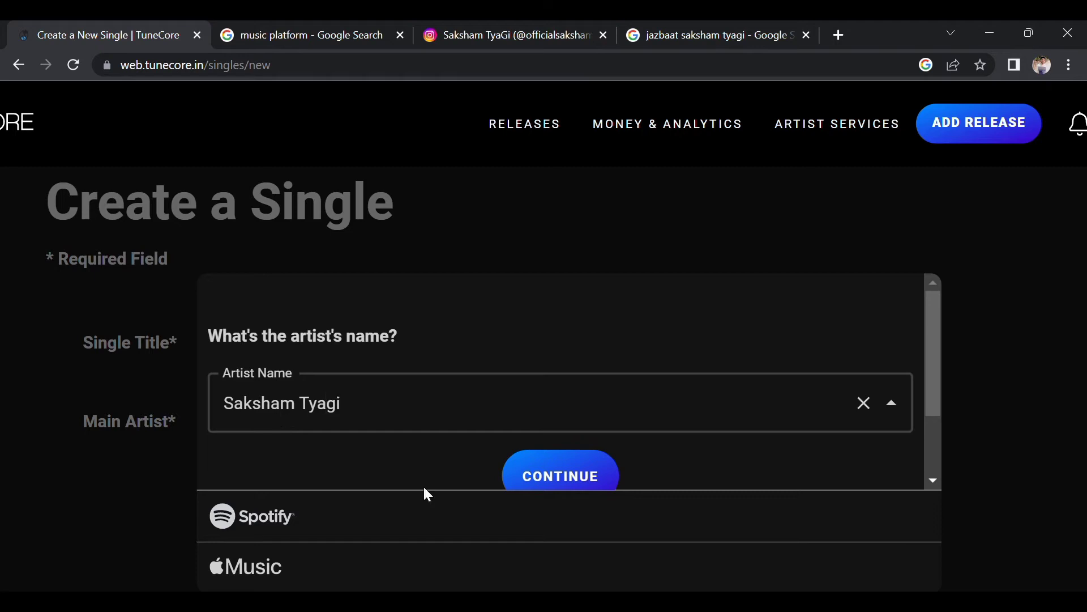
click(544, 459)
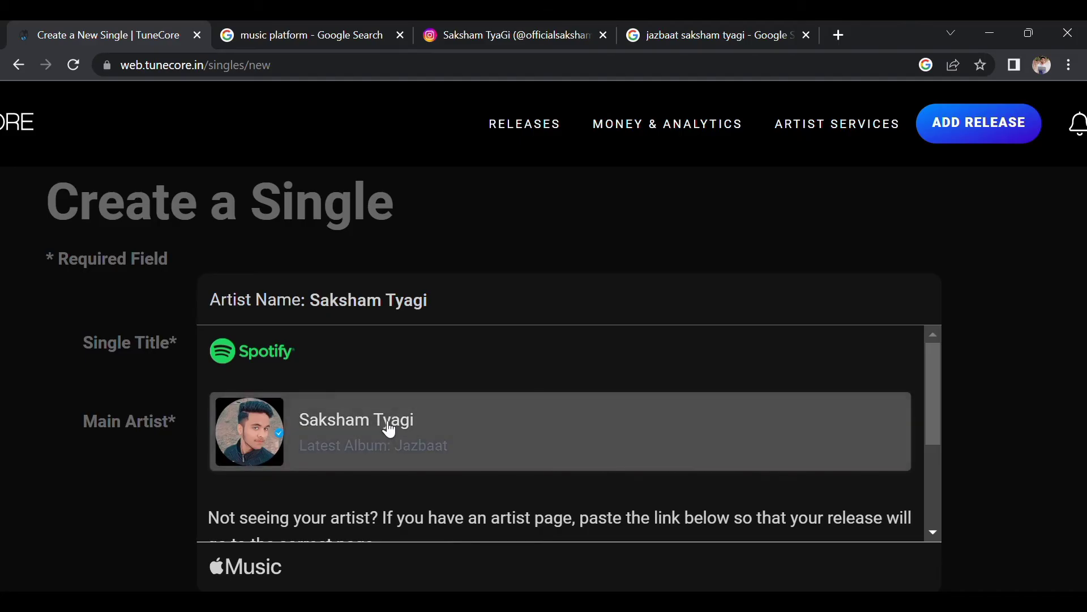
Link the matching Spotify and Apple Music artist profiles and save the selections.
scroll(427, 395, down, 2)
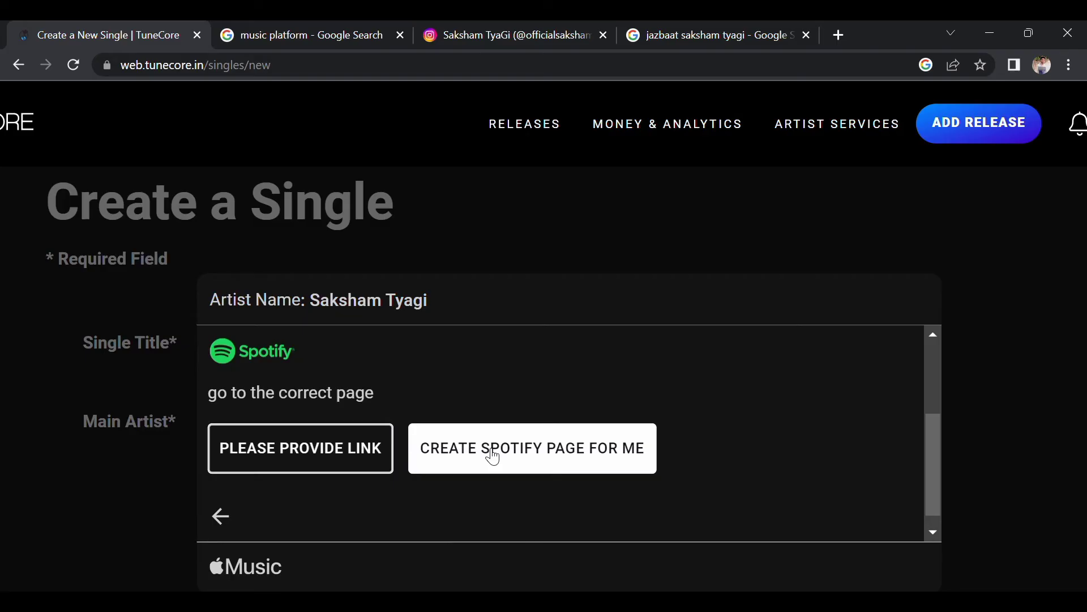
scroll(505, 352, up, 2)
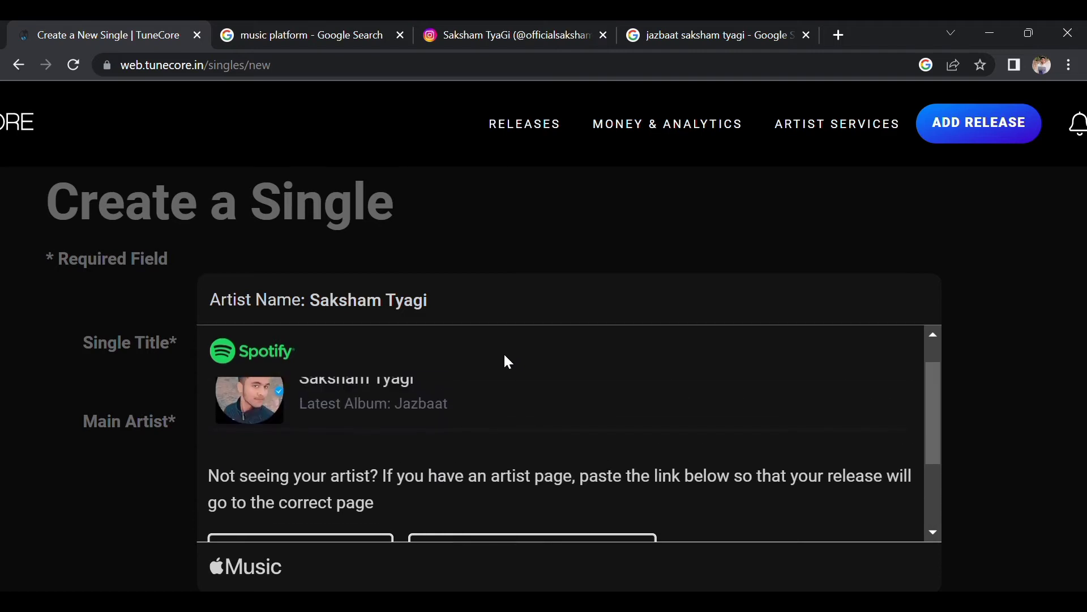
click(478, 400)
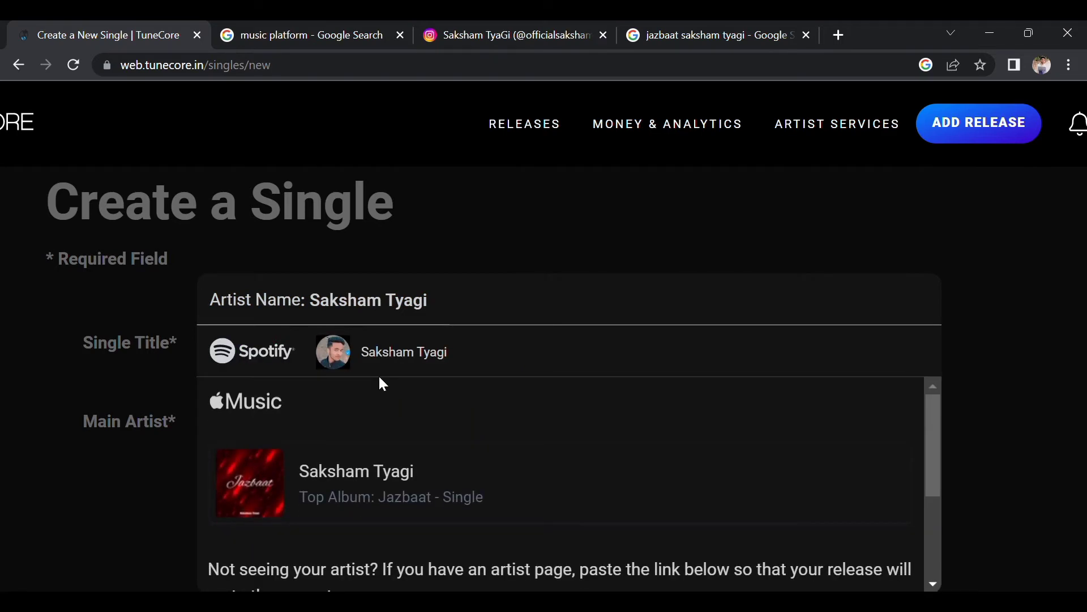
scroll(470, 421, down, 1)
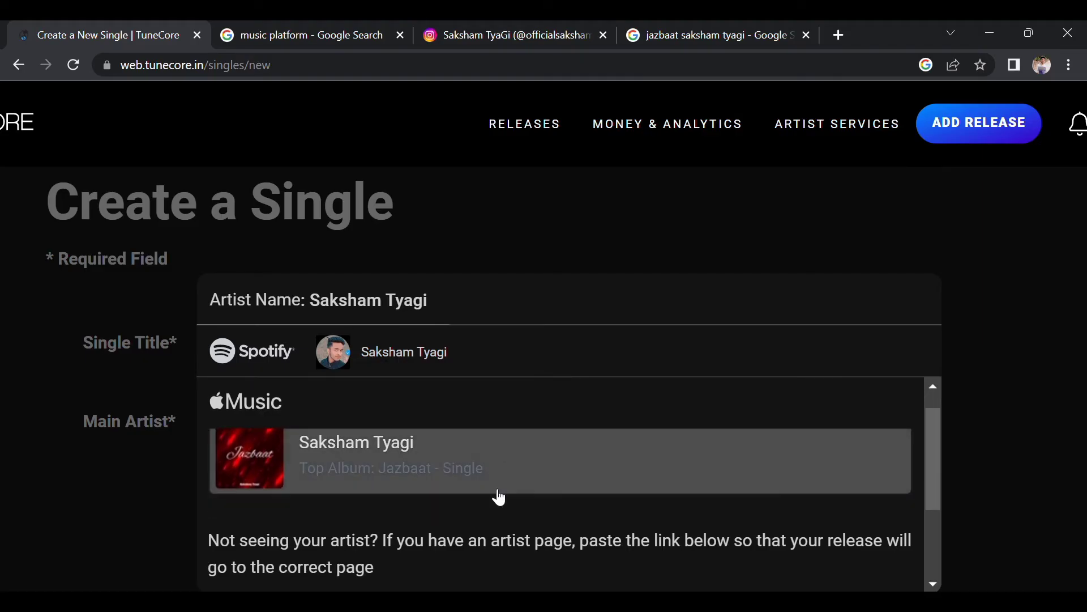
scroll(499, 498, down, 3)
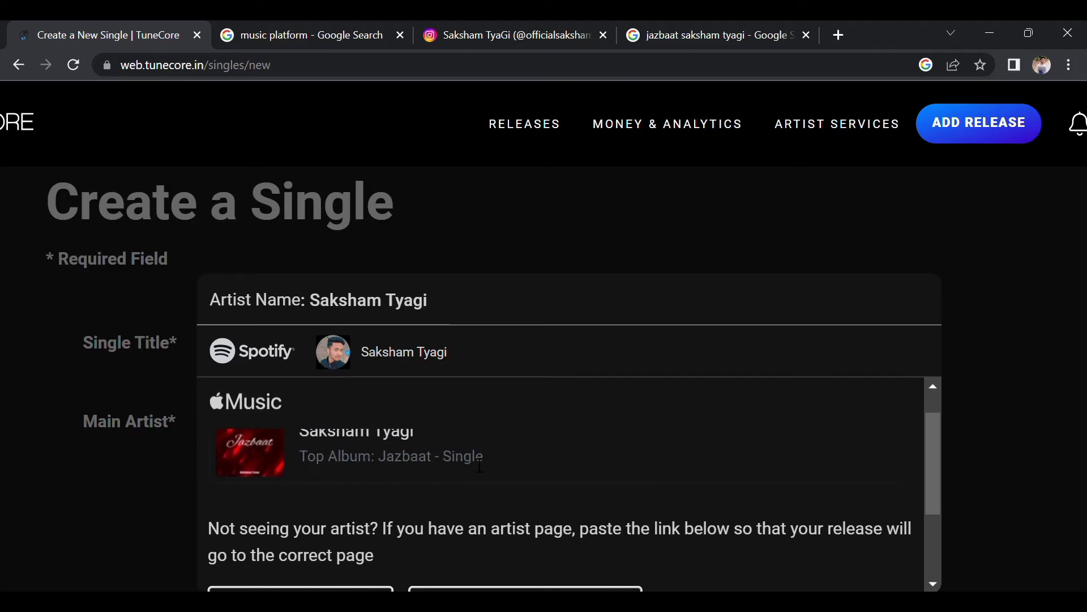
click(447, 453)
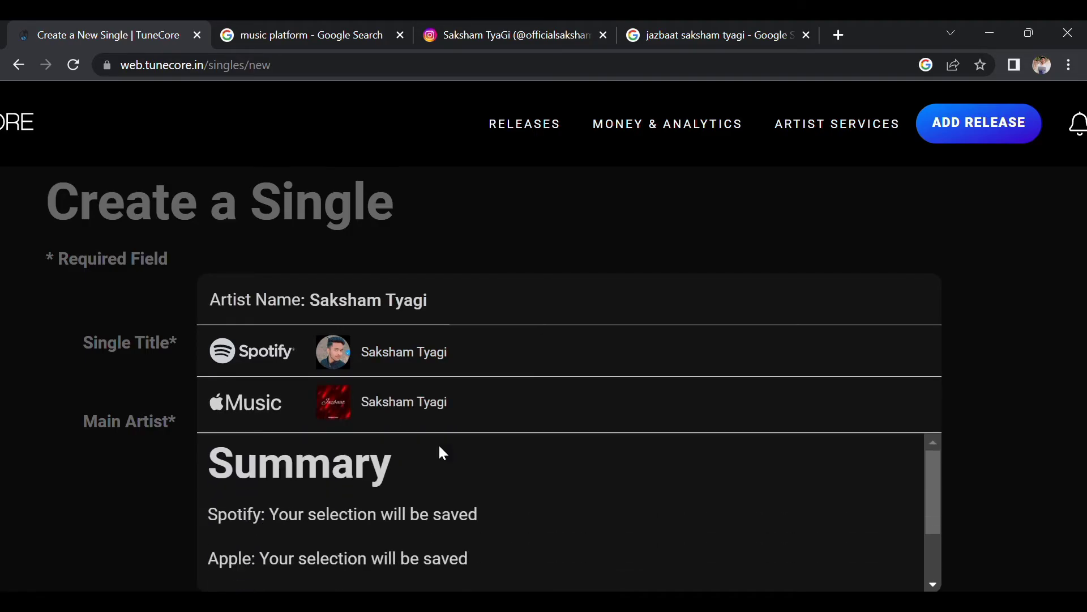
scroll(529, 411, down, 1)
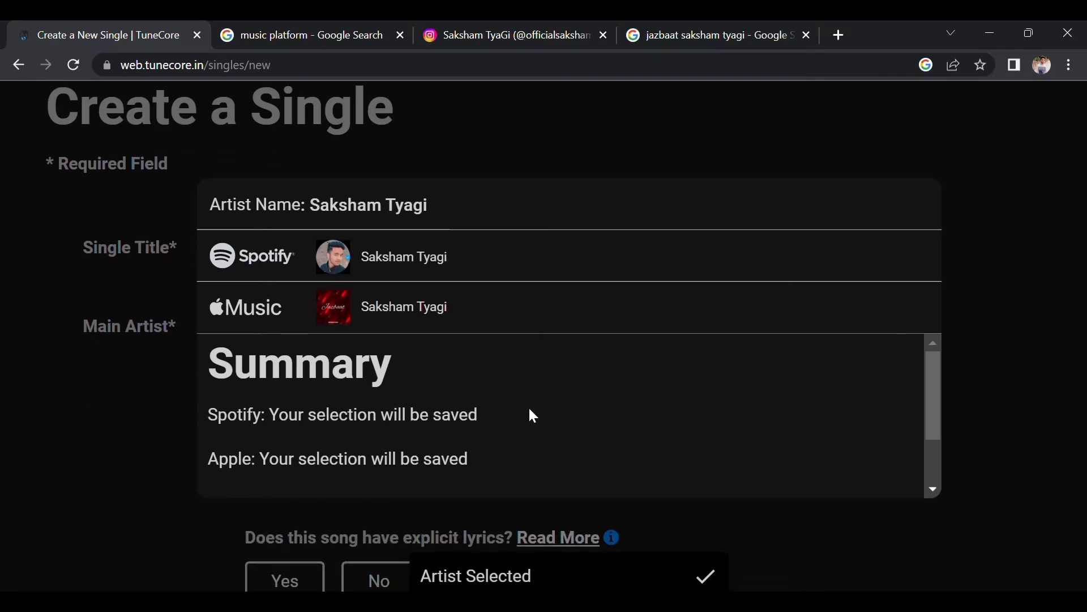
scroll(529, 409, down, 1)
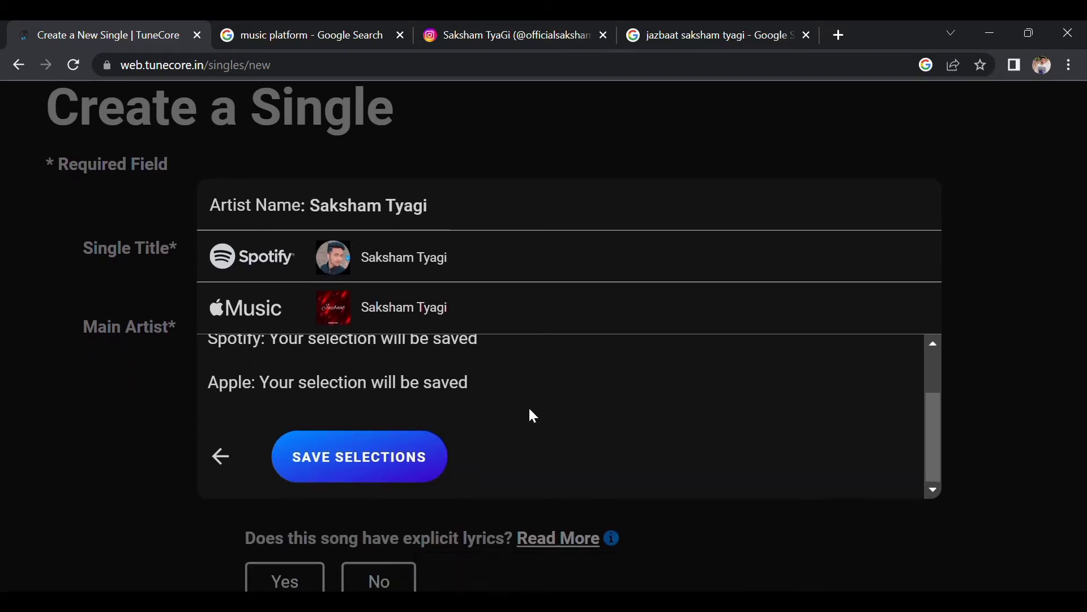
click(390, 459)
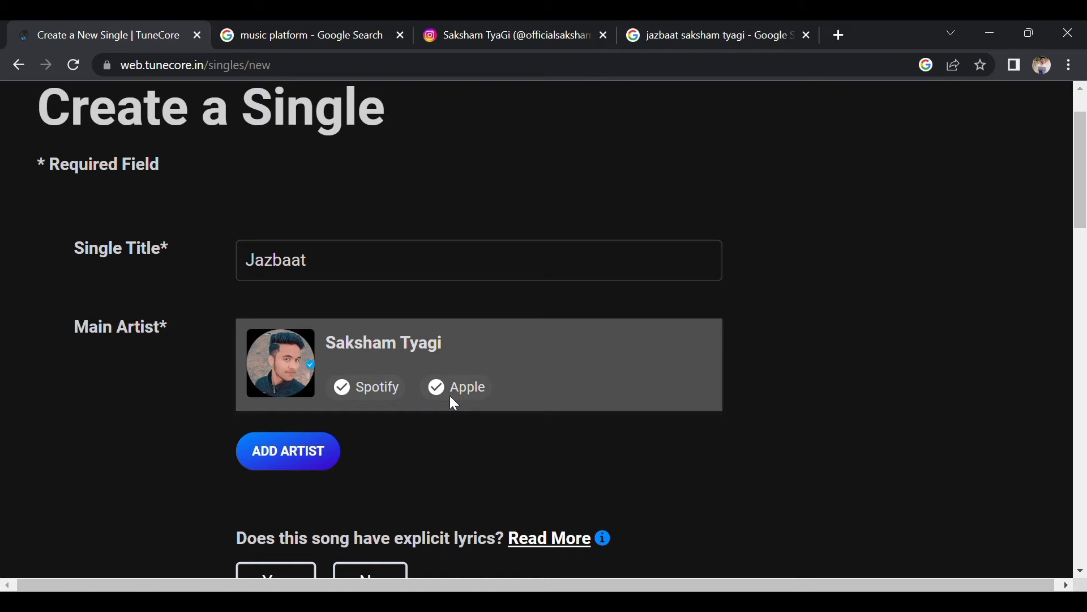
Try adding a second artist, close the artist-limit window, and continue down the form.
scroll(448, 450, down, 1)
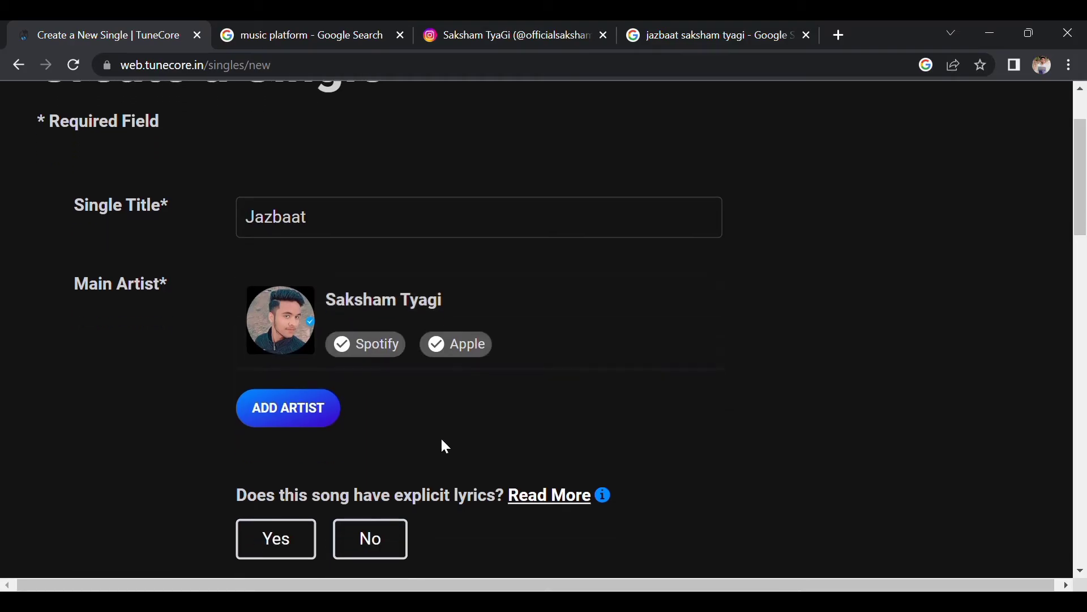
click(296, 413)
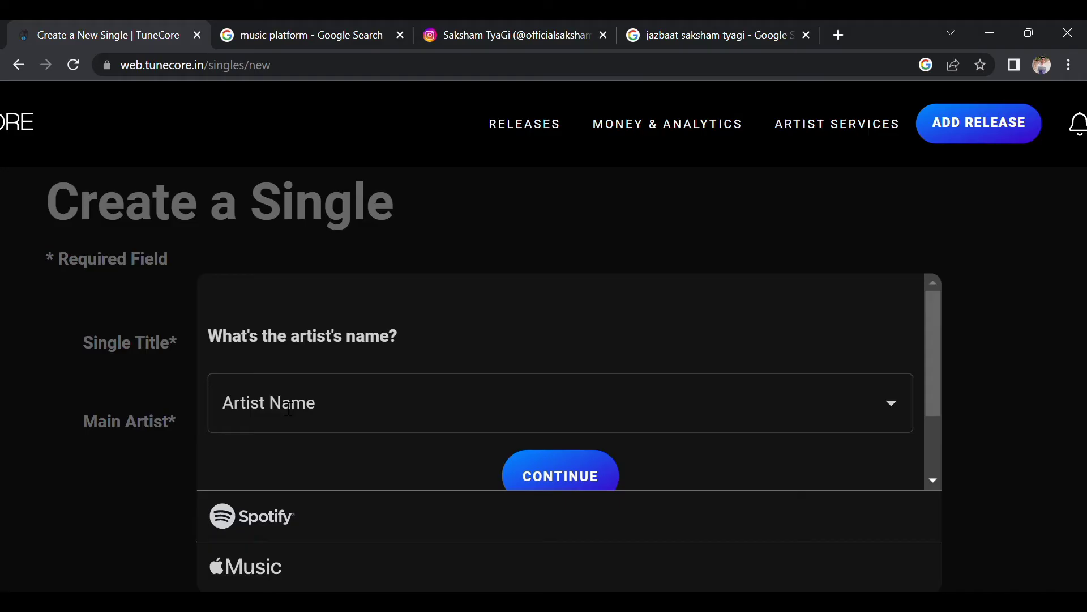
click(987, 246)
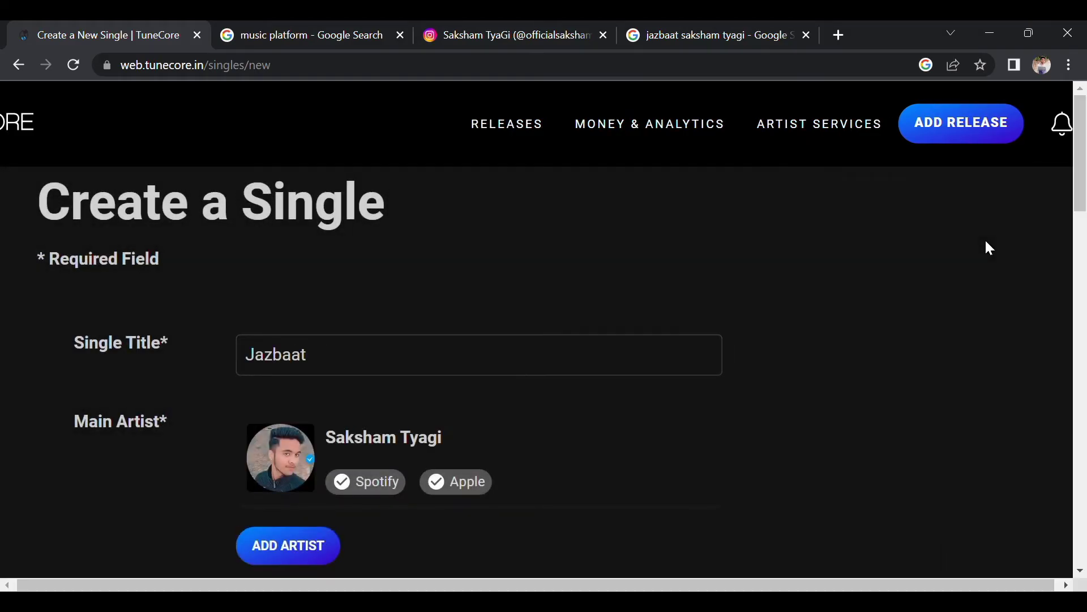
scroll(685, 347, down, 4)
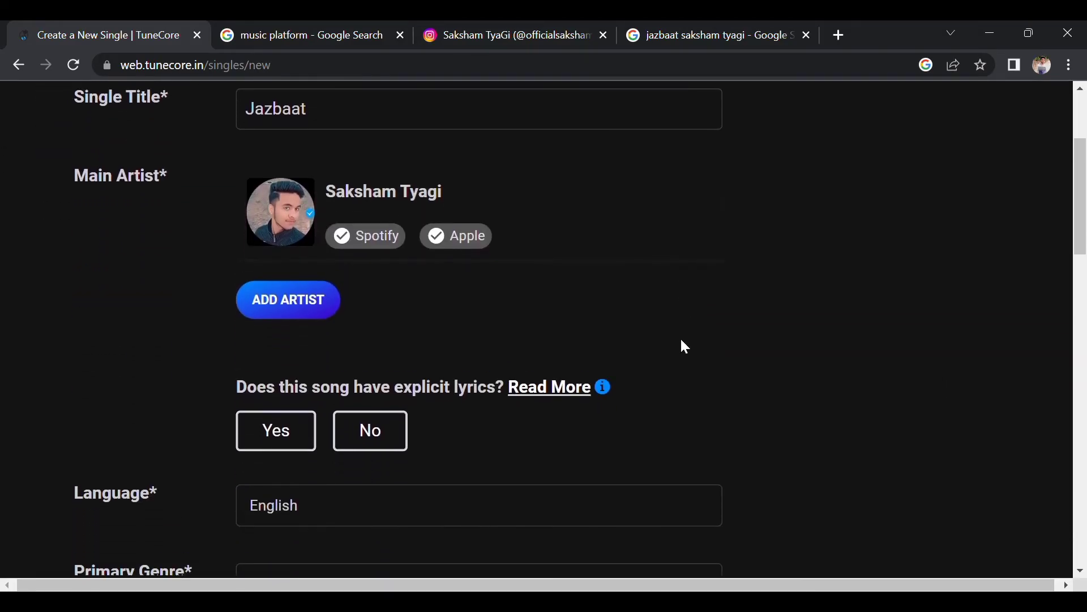
scroll(686, 346, down, 1)
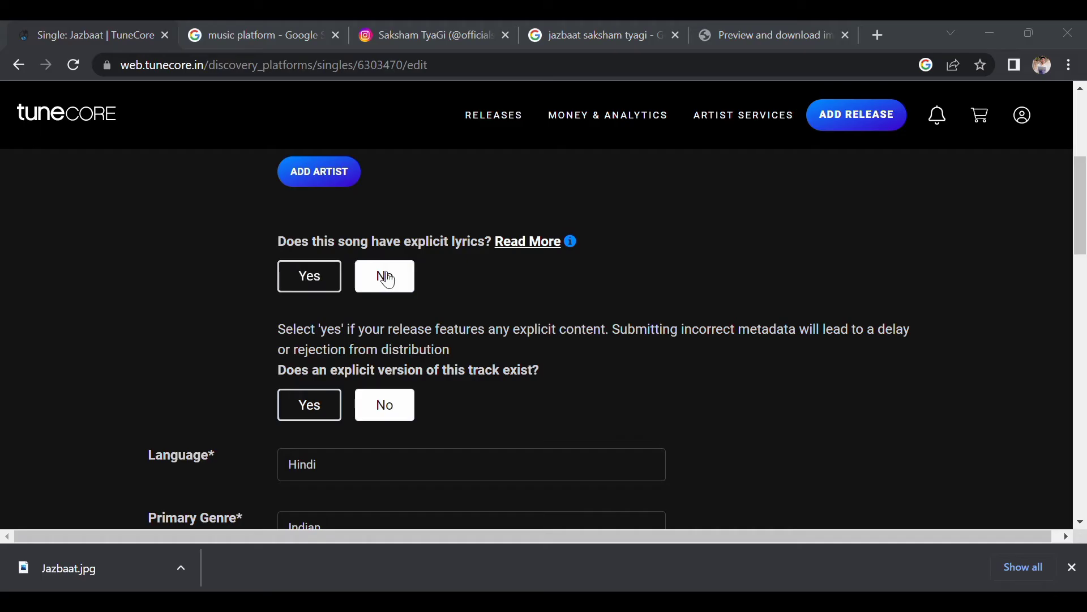
Go through the Language, Primary Genre and Sub Genre fields, with sub-genre Indian - Folk.
scroll(394, 280, down, 2)
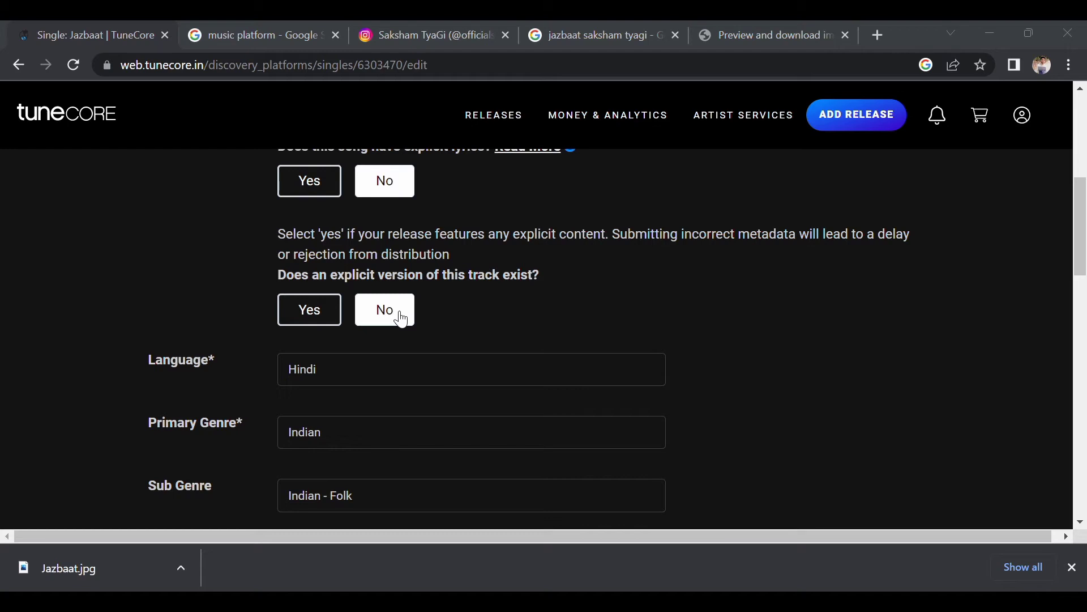
scroll(487, 302, down, 1)
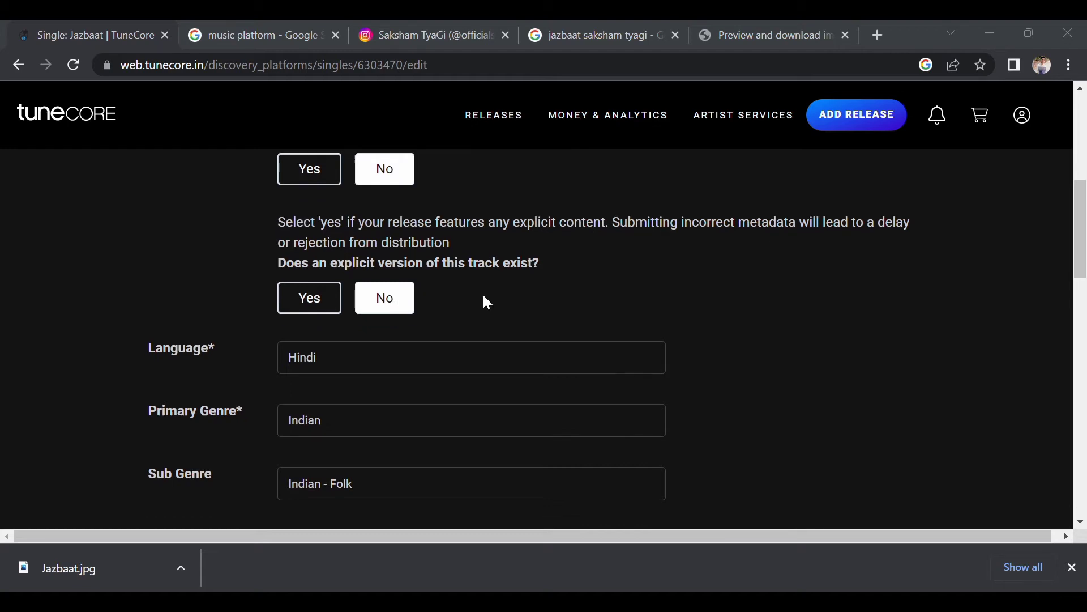
click(401, 297)
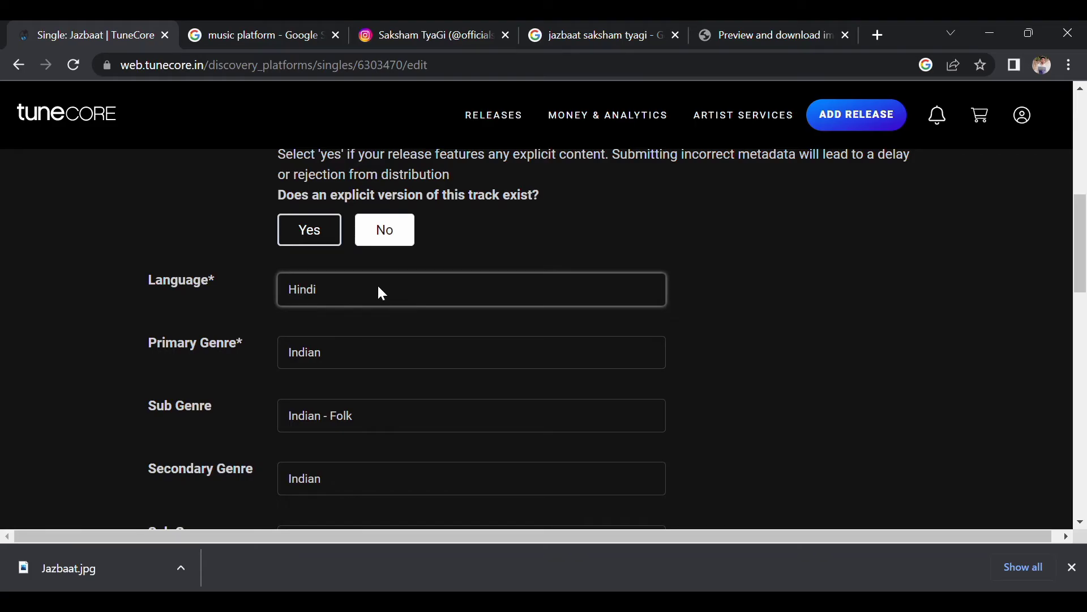
click(358, 352)
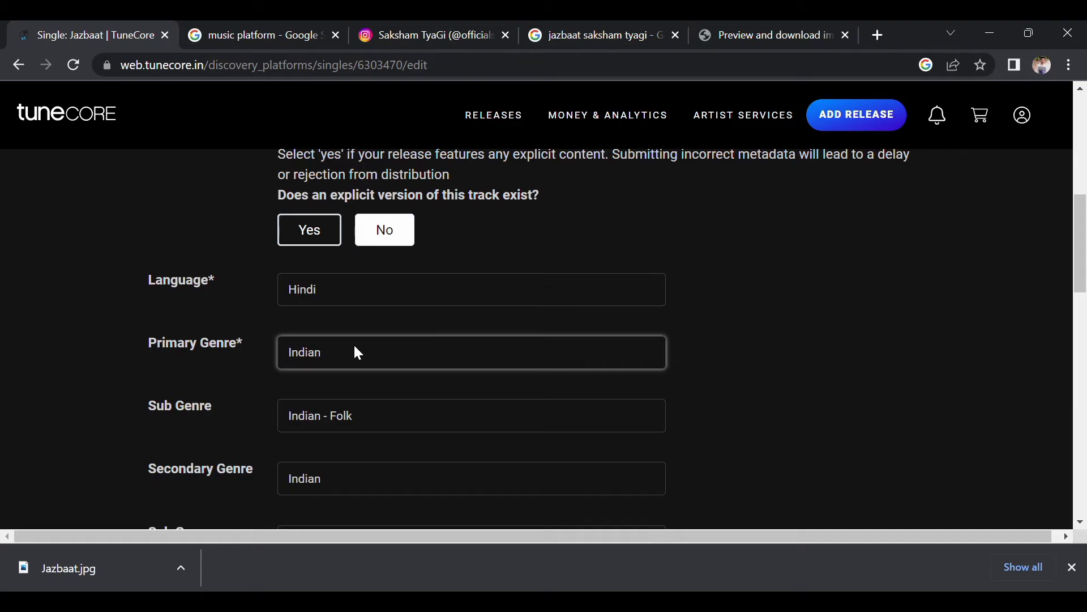
click(386, 417)
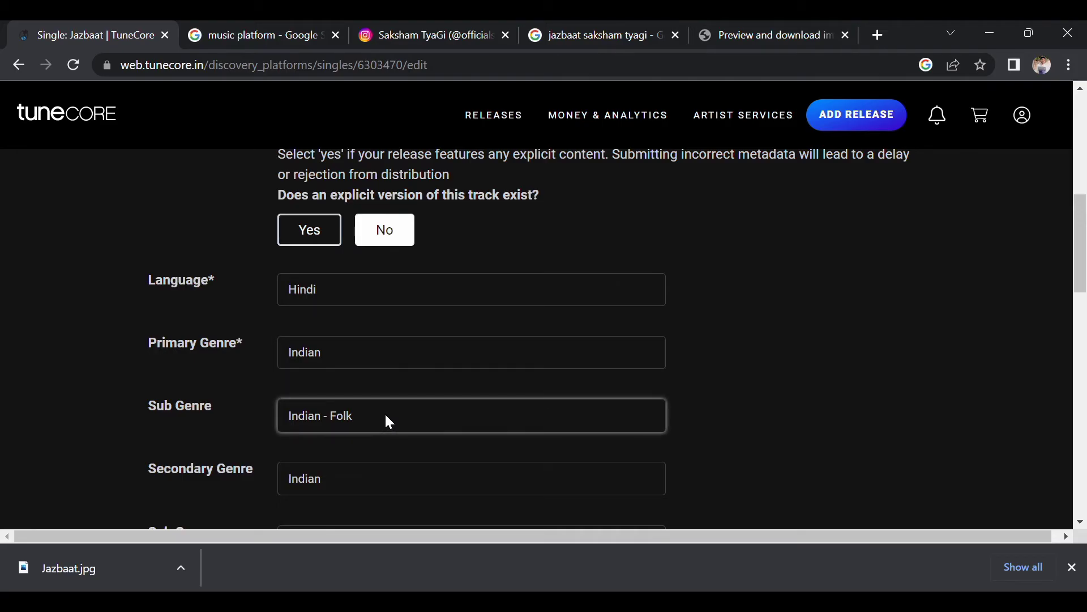
Open the Release Date calendar further down the form.
scroll(408, 421, down, 1)
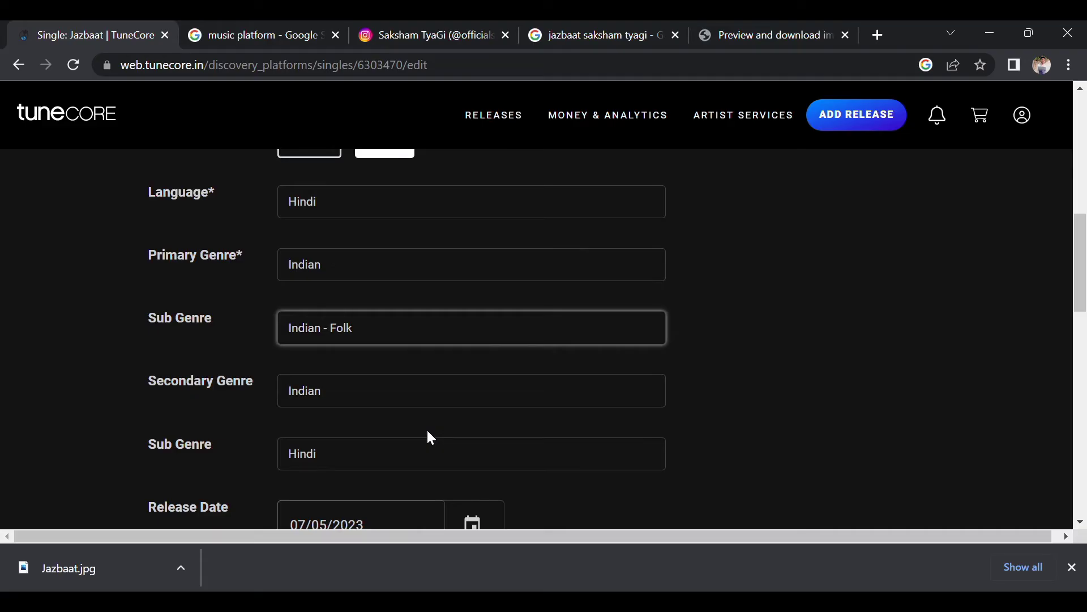
scroll(427, 432, down, 1)
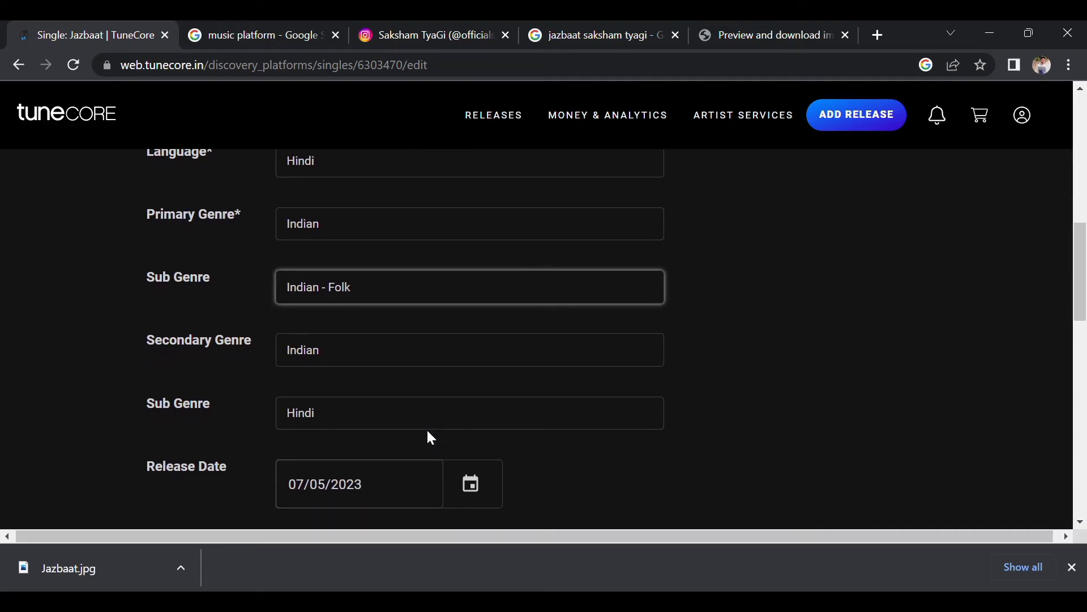
scroll(429, 436, down, 1)
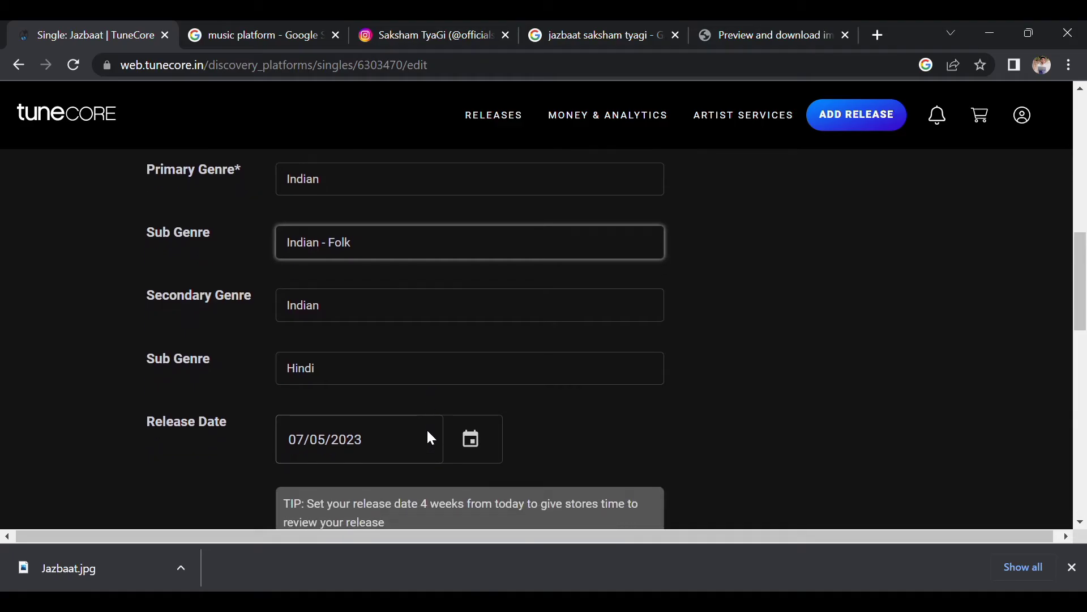
scroll(441, 385, down, 1)
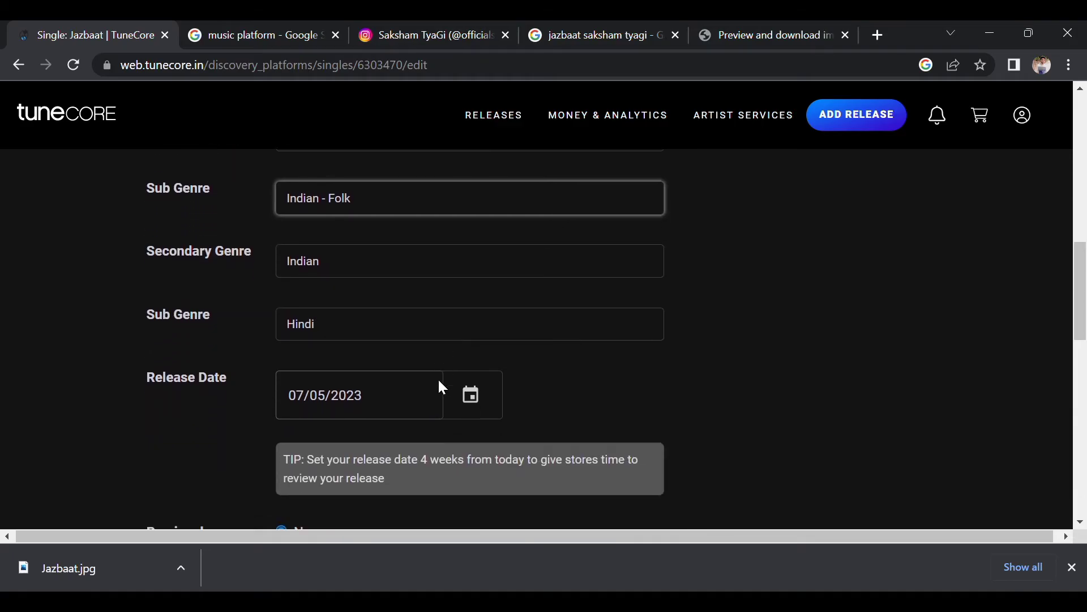
click(474, 392)
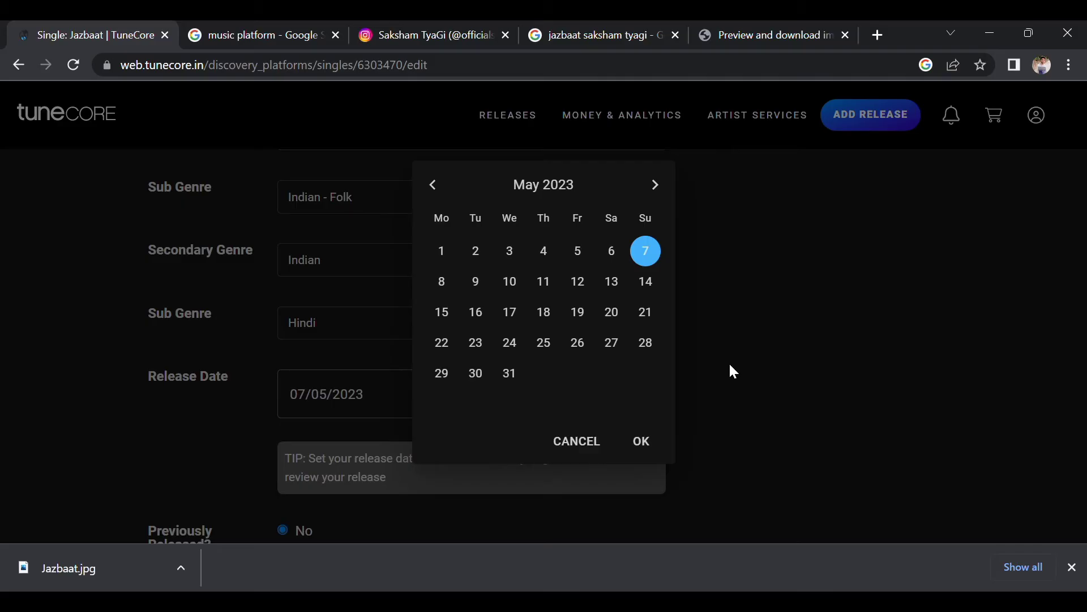
Set the release date to 14/05/2023.
click(597, 442)
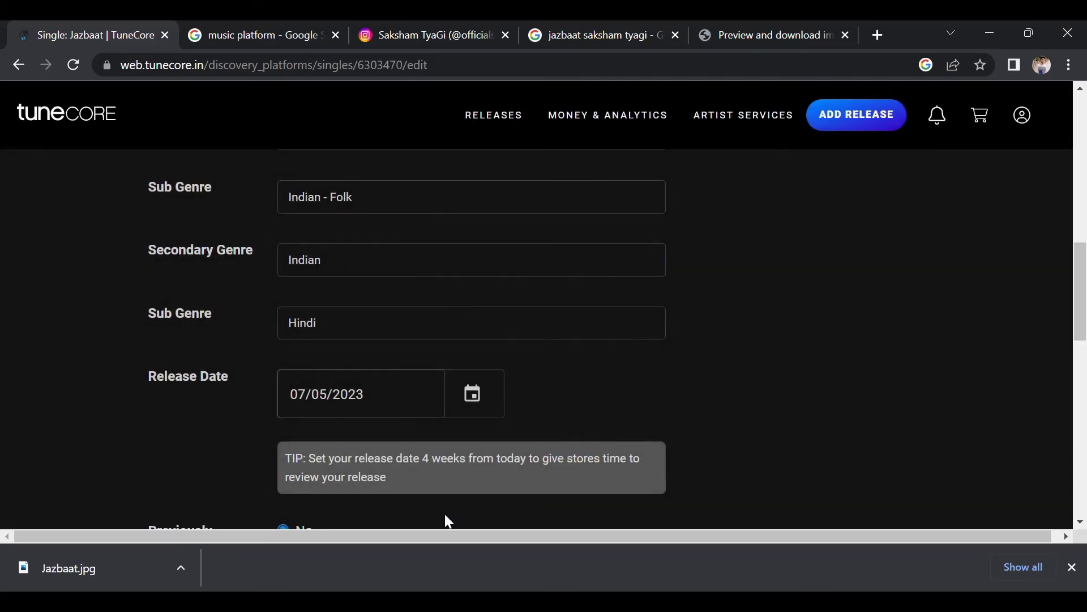
scroll(463, 474, down, 1)
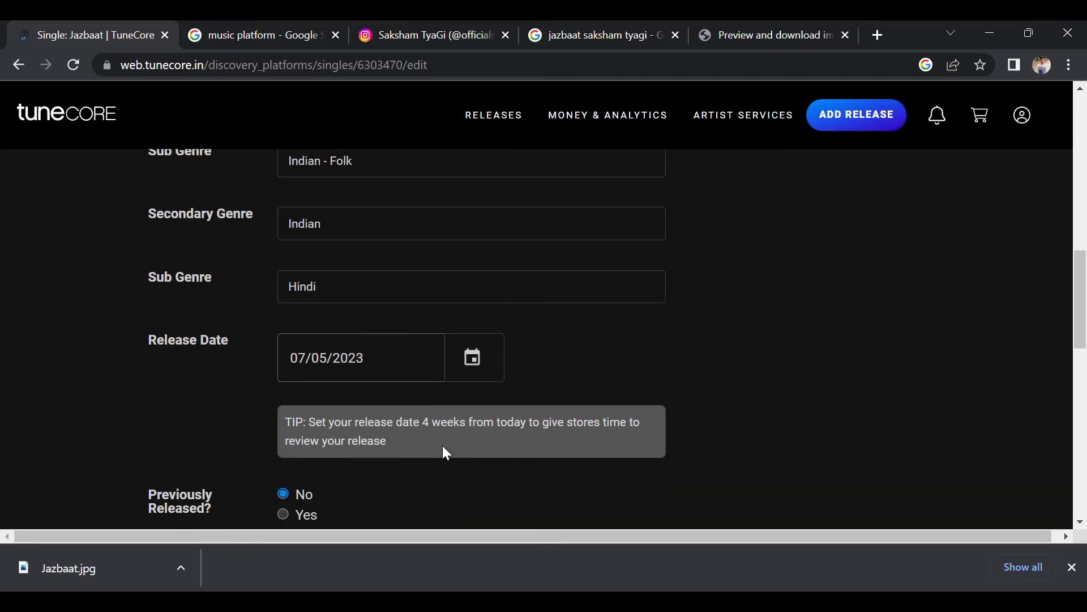
scroll(444, 432, up, 3)
scroll(444, 433, down, 2)
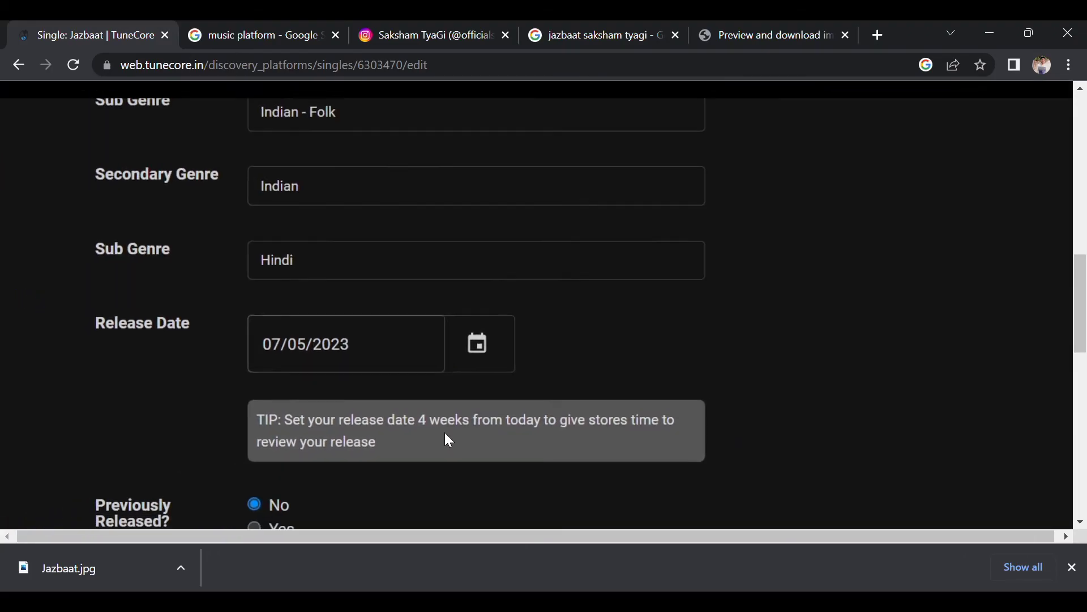
scroll(445, 433, down, 2)
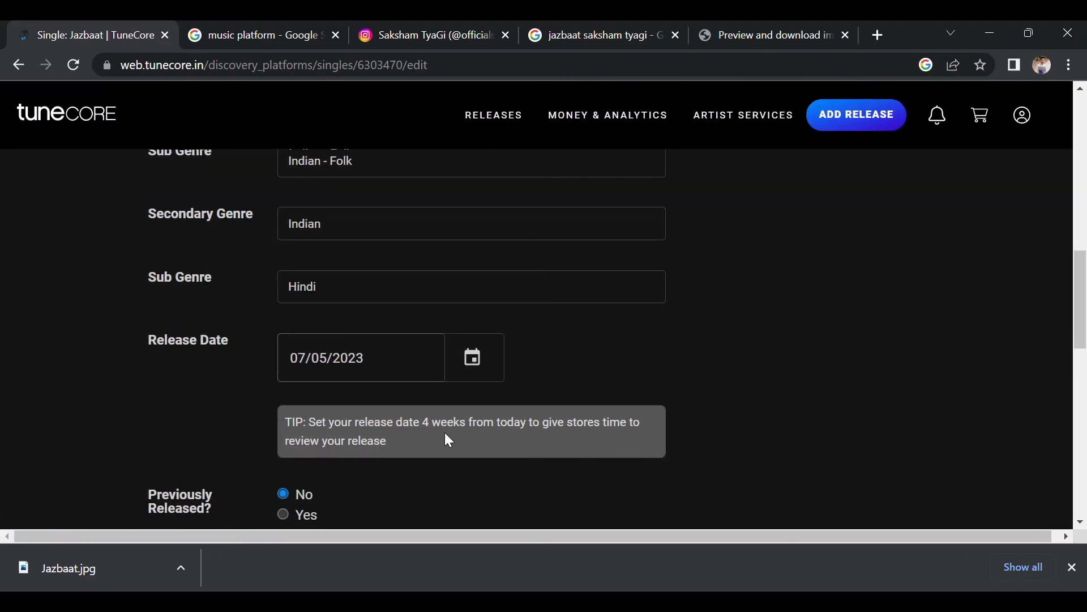
click(473, 361)
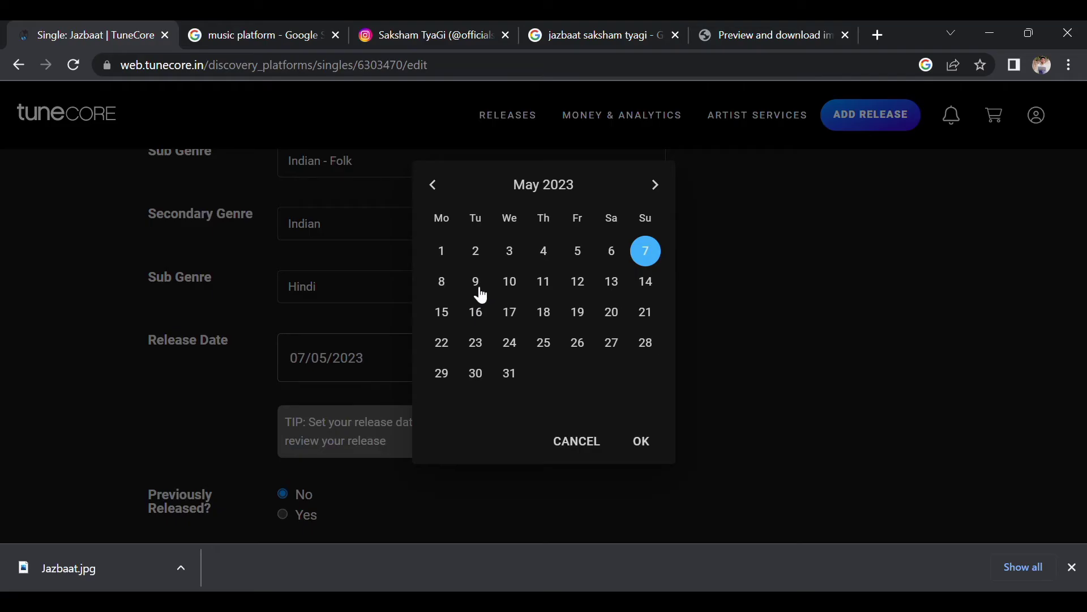
click(648, 282)
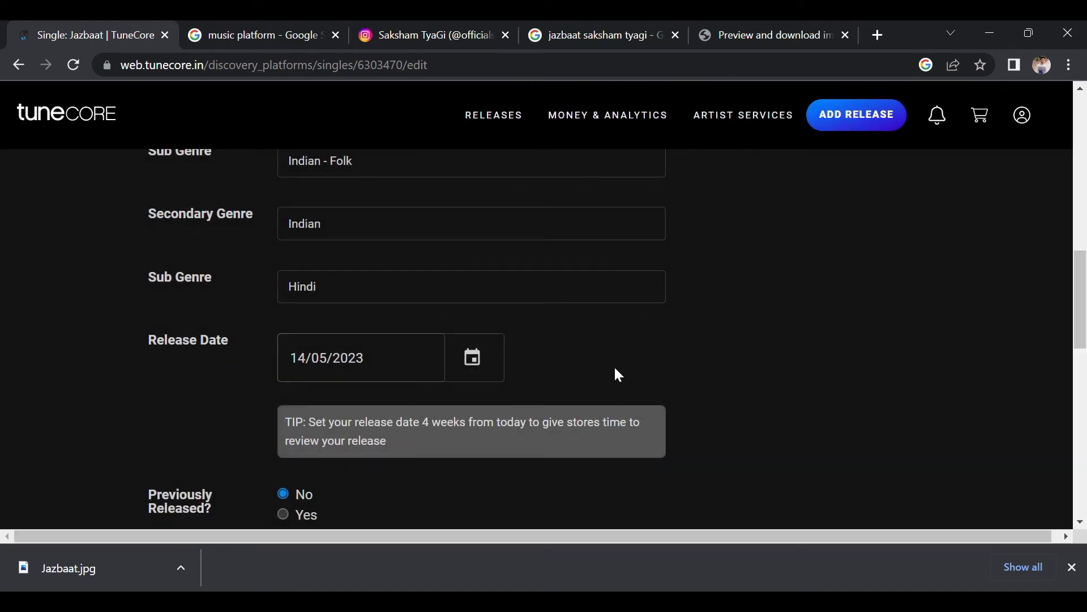
Toggle Previously Released to Yes and back, leaving it set to No.
scroll(615, 369, down, 1)
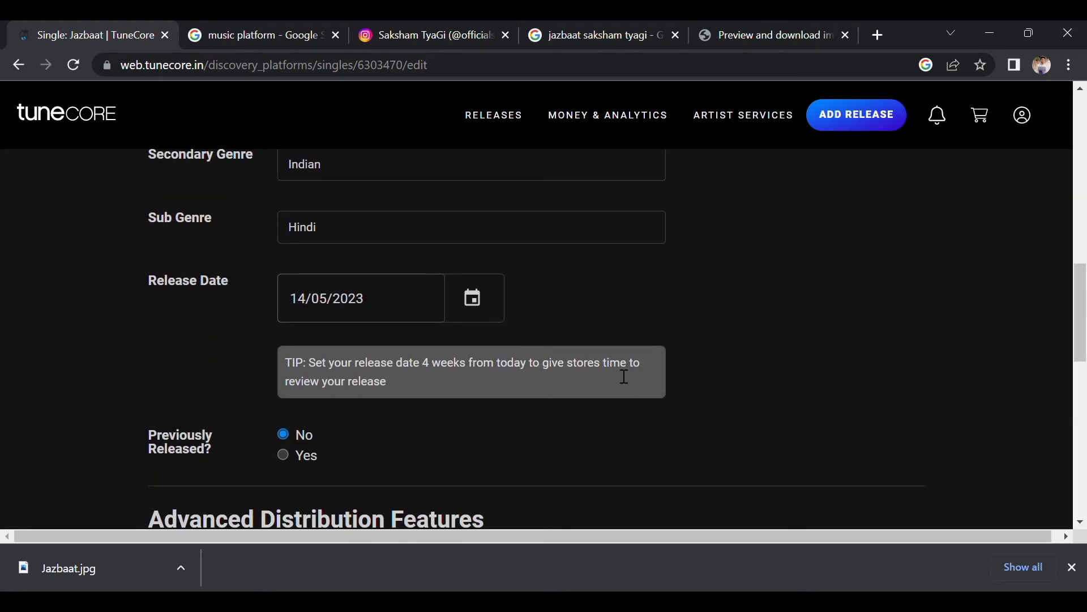
scroll(227, 446, up, 1)
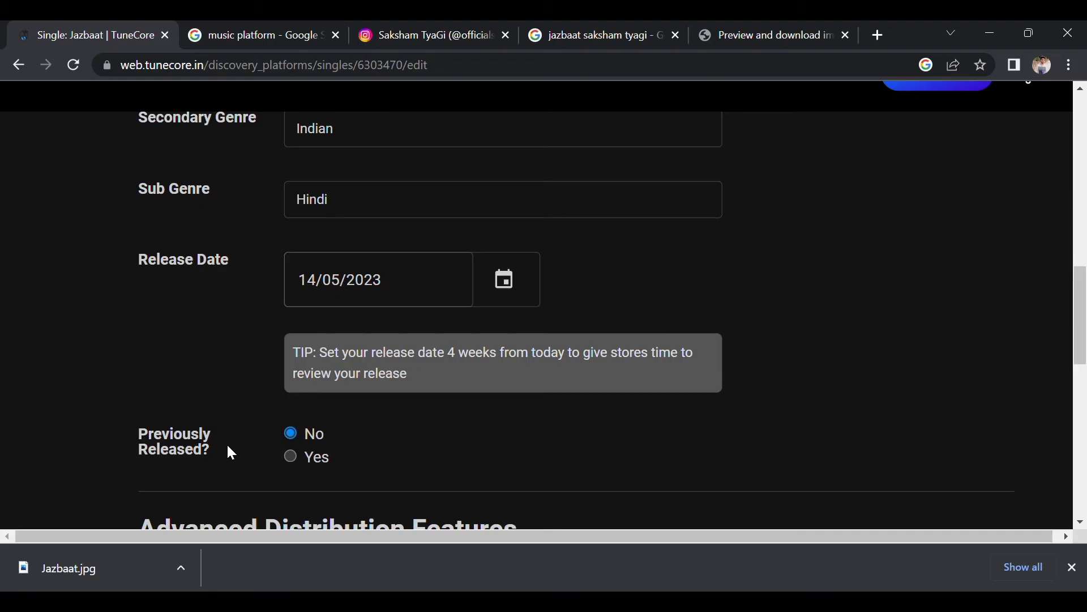
click(288, 454)
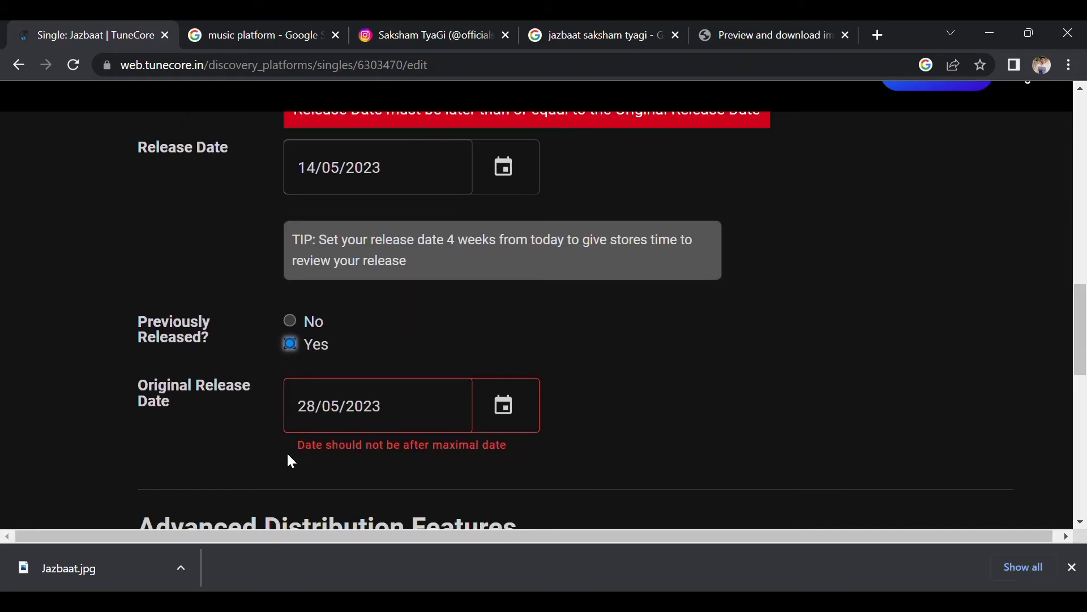
click(291, 320)
scroll(399, 337, down, 3)
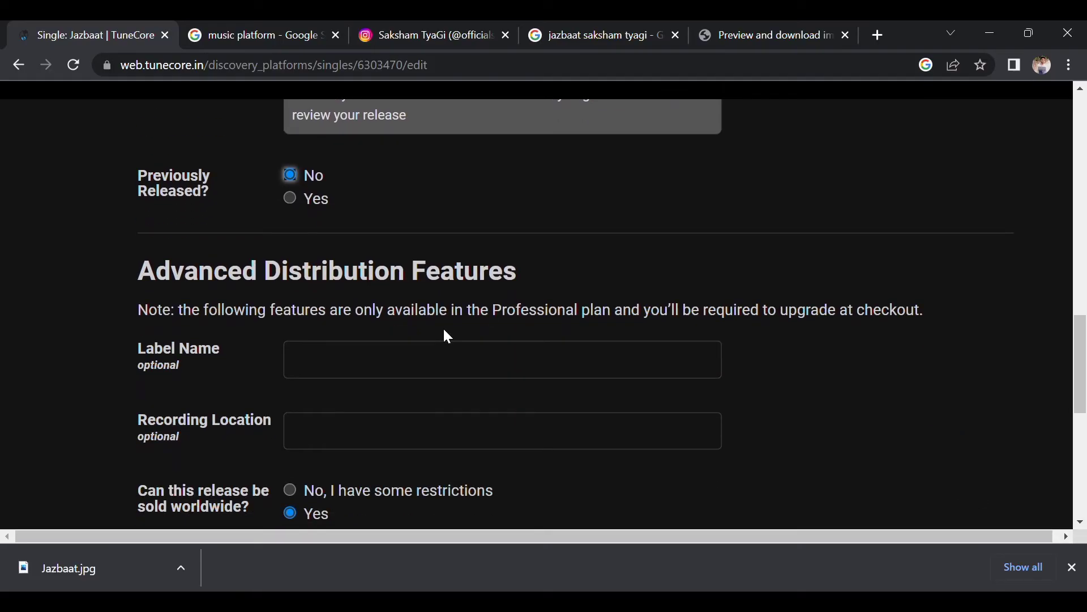
click(397, 362)
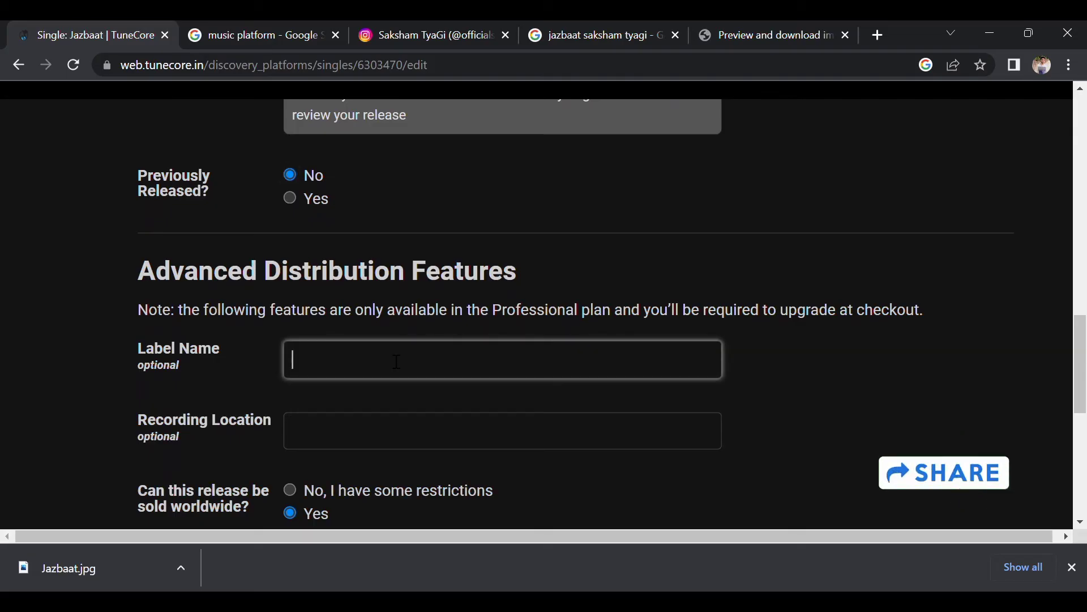
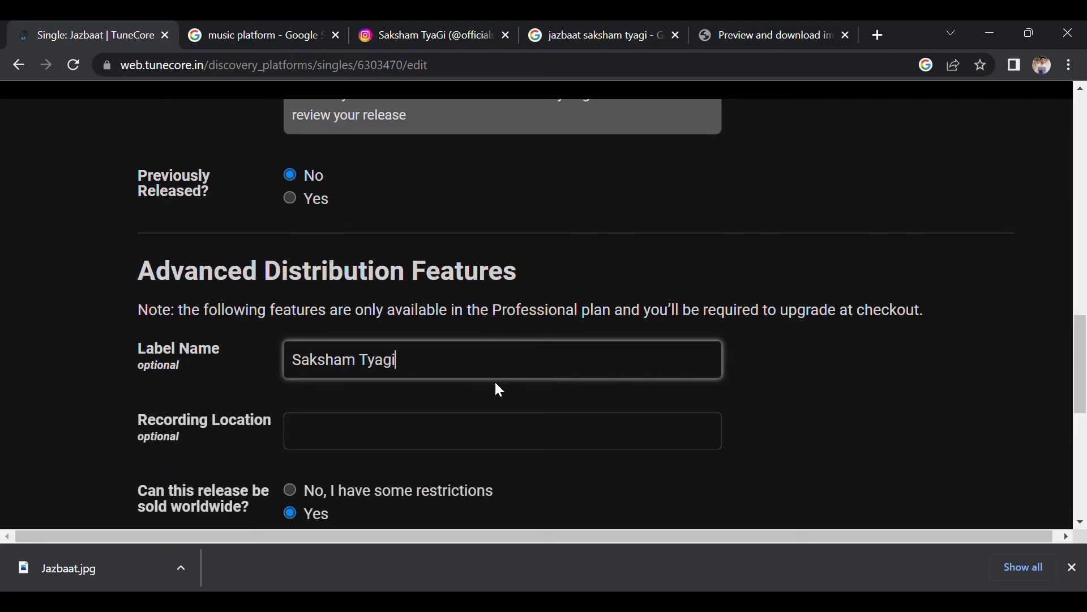
scroll(496, 382, down, 2)
scroll(496, 383, down, 3)
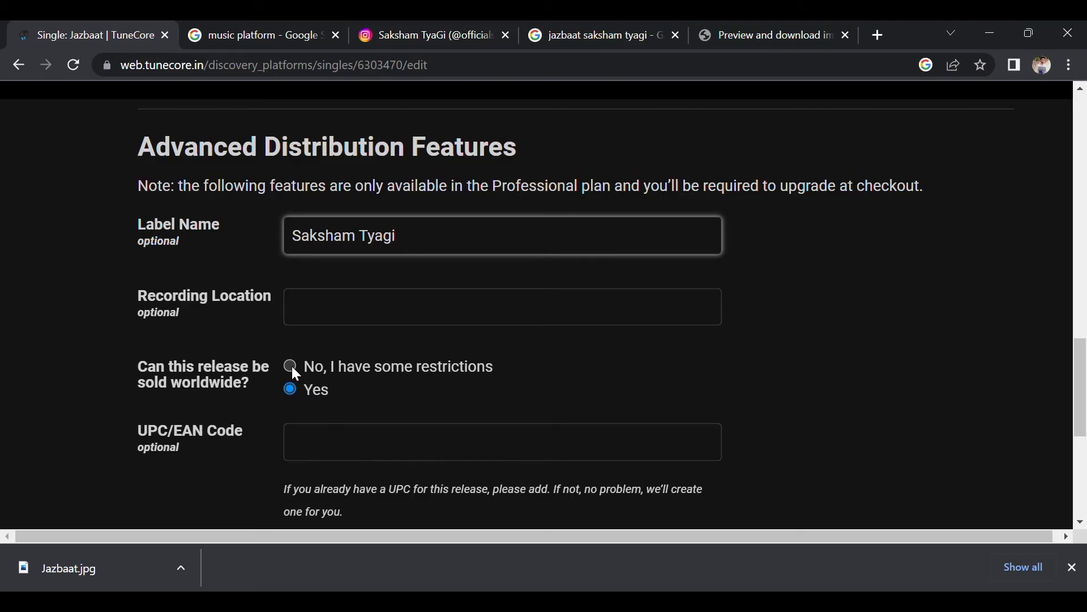
scroll(440, 396, down, 1)
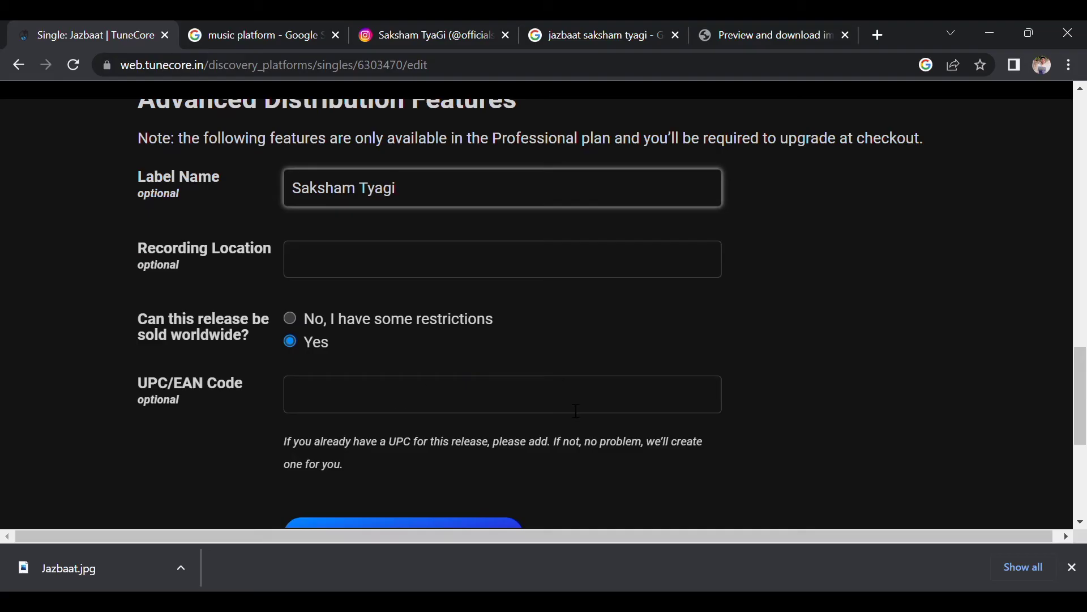
scroll(577, 410, down, 1)
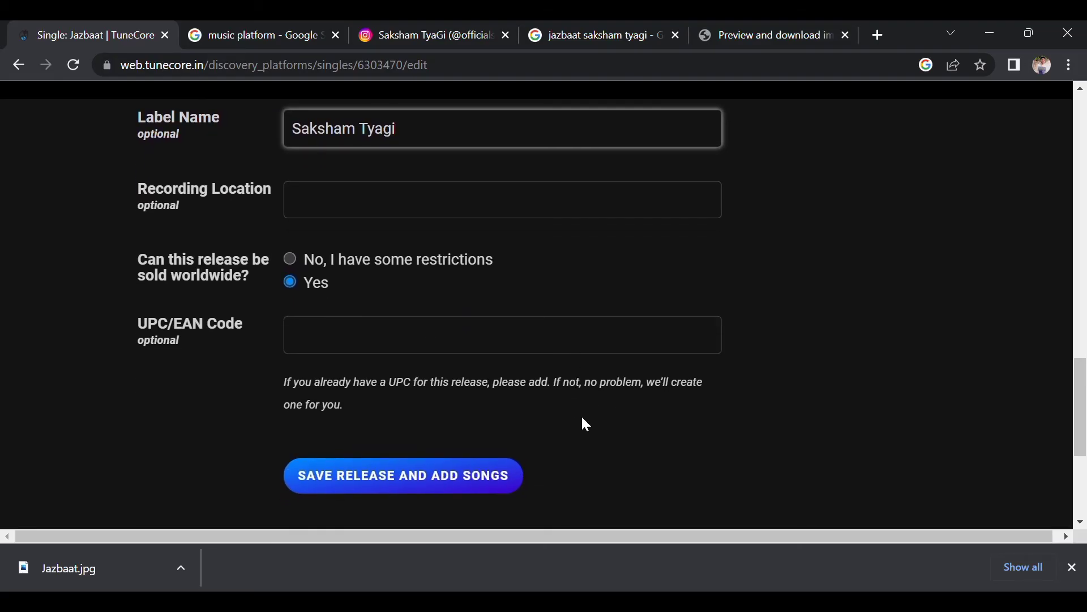
scroll(572, 270, up, 6)
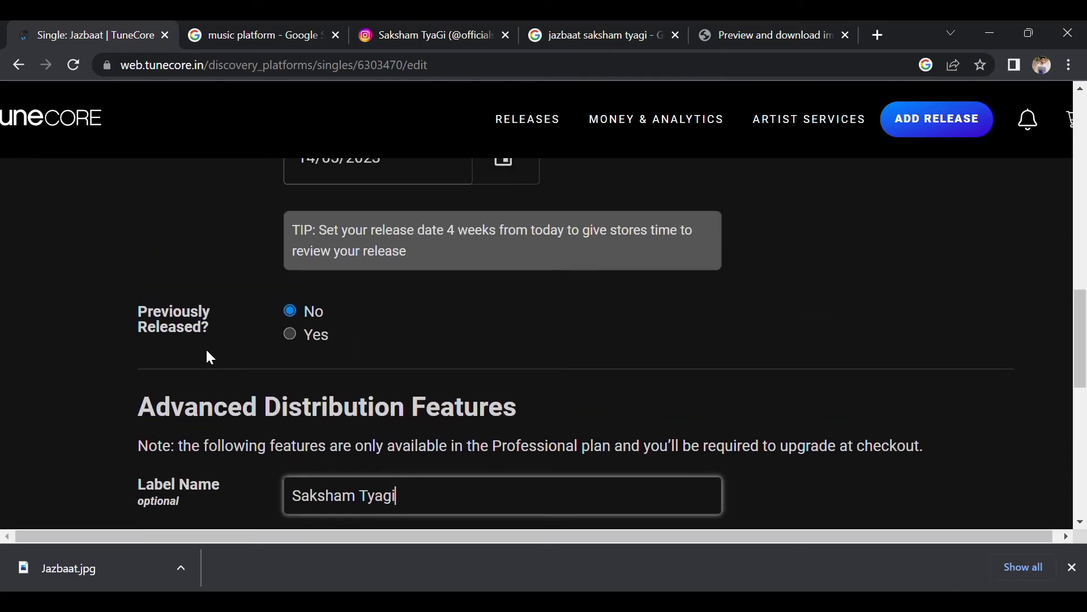
scroll(427, 359, down, 5)
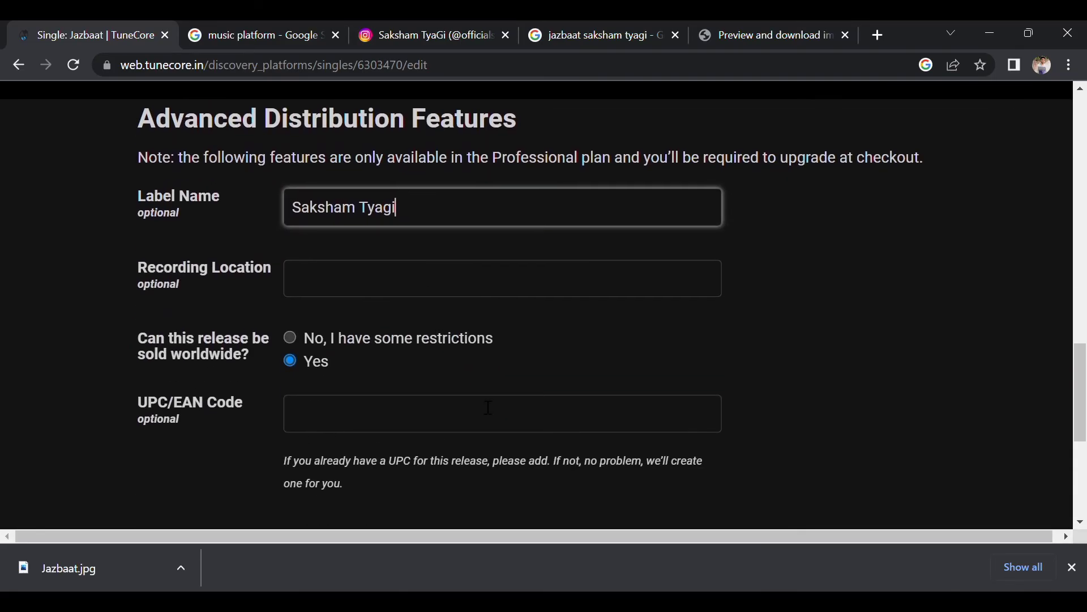
scroll(429, 385, down, 1)
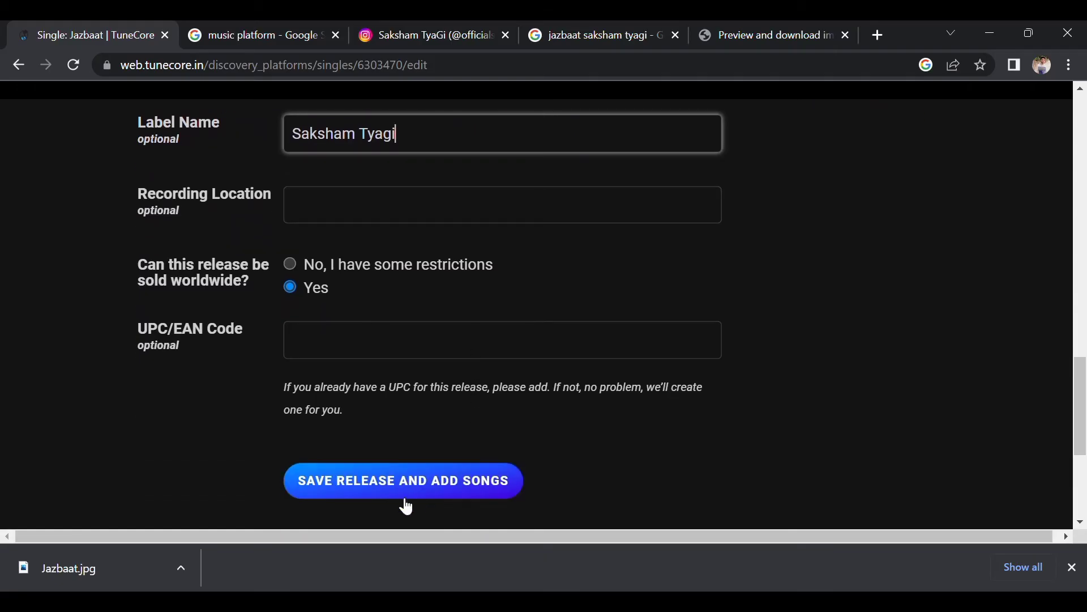
Save the Jazbaat release details and scroll down the single's page toward Stores.
scroll(402, 397, down, 5)
click(415, 187)
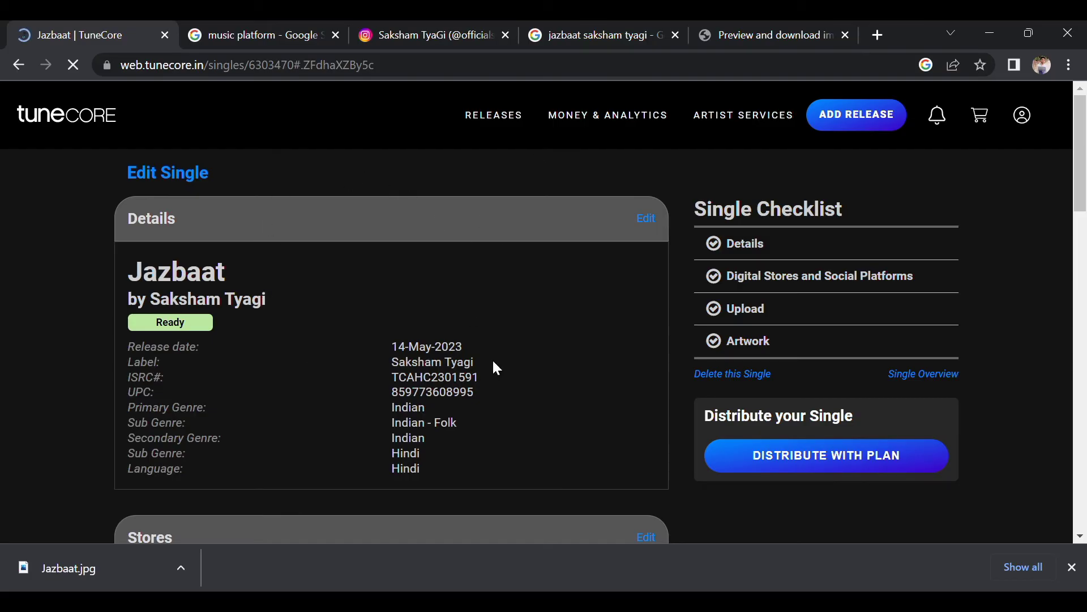
scroll(498, 368, down, 3)
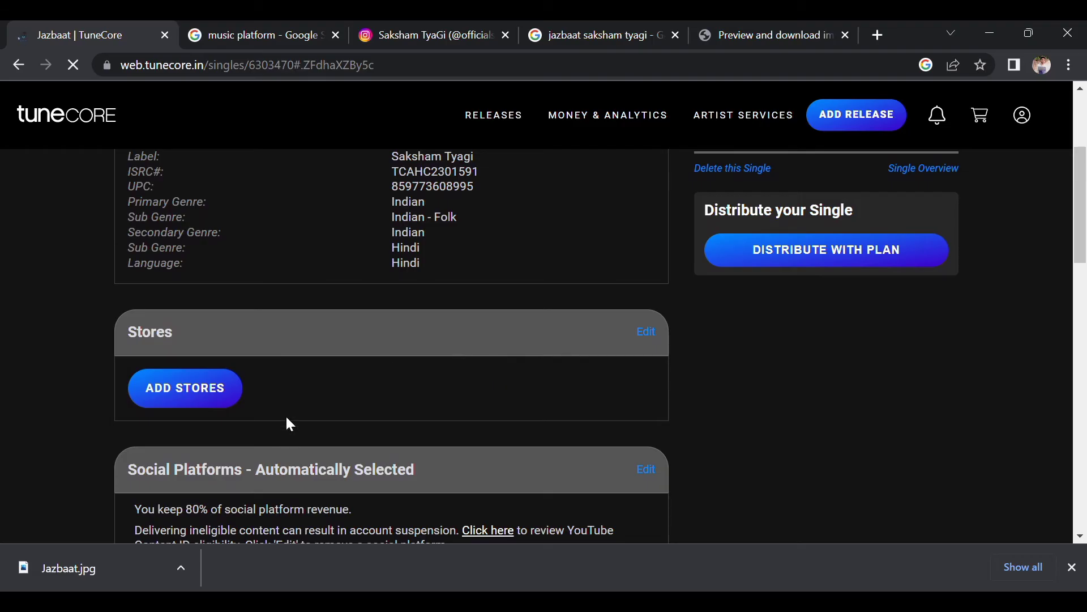
Tick Napster, then choose delivery to all current digital stores and save.
click(237, 392)
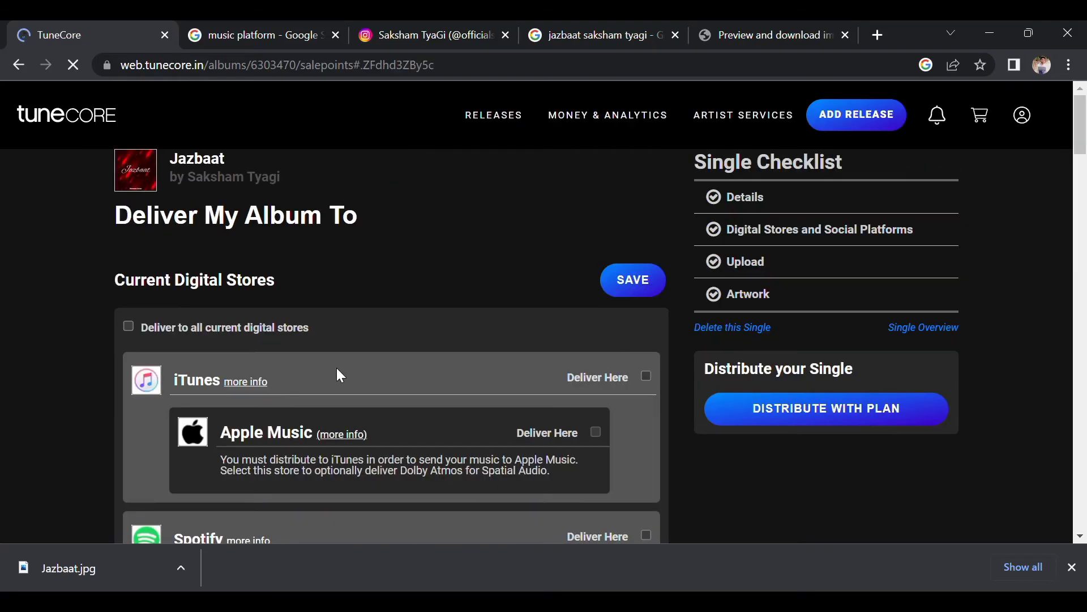
scroll(333, 365, down, 3)
scroll(334, 366, down, 5)
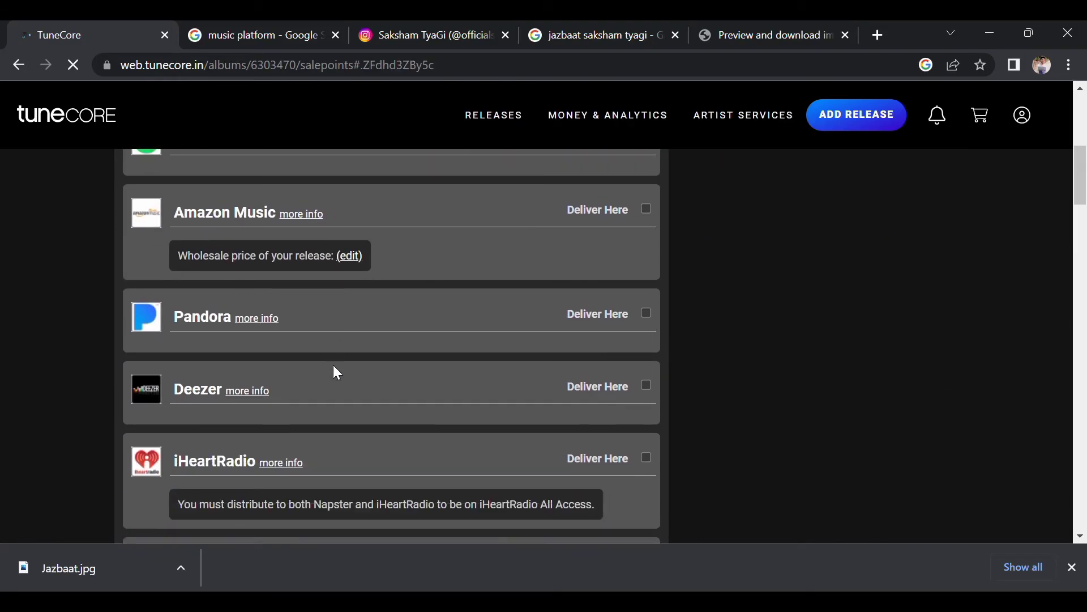
scroll(336, 368, down, 1)
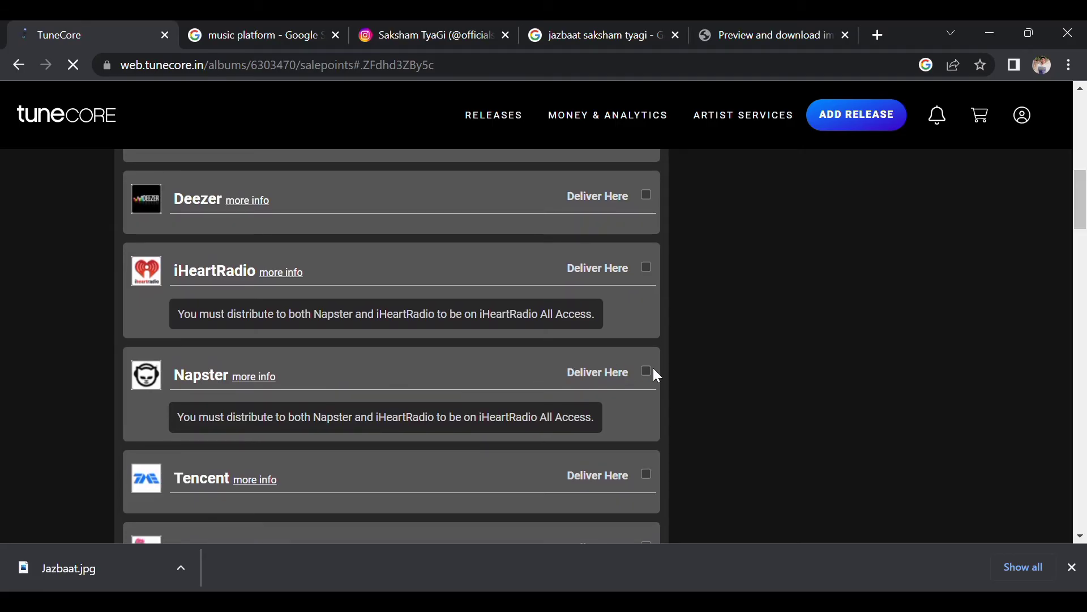
click(650, 277)
scroll(583, 326, down, 2)
scroll(583, 327, up, 3)
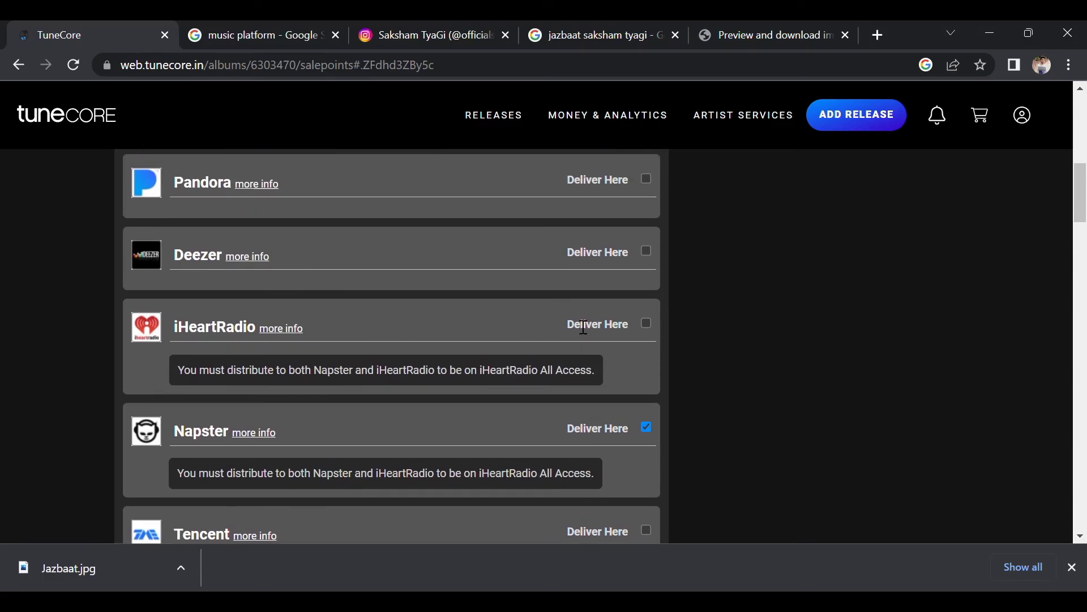
scroll(584, 328, up, 8)
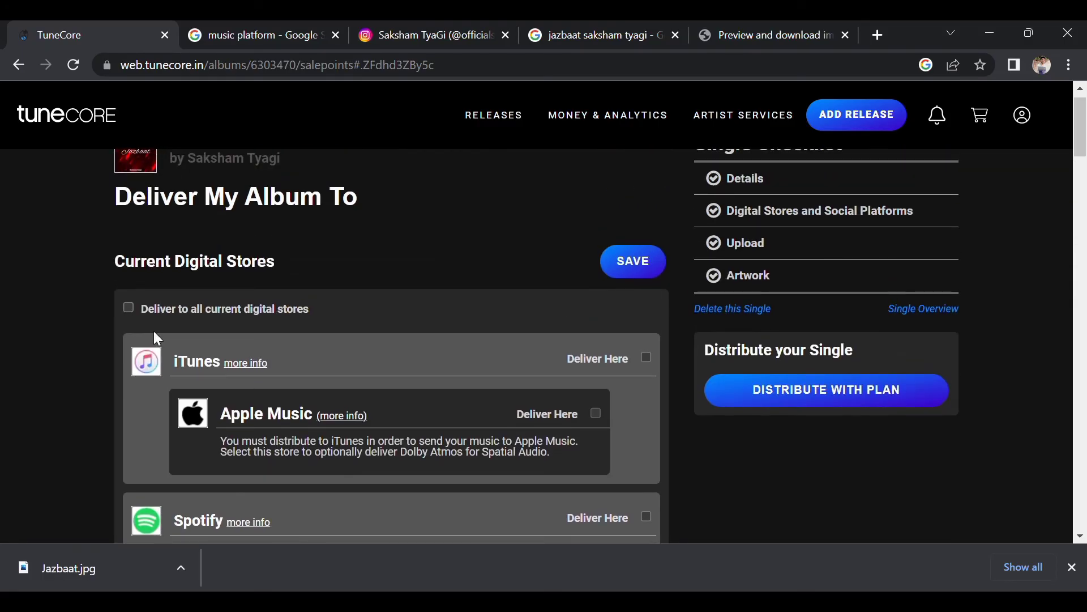
click(128, 307)
click(635, 259)
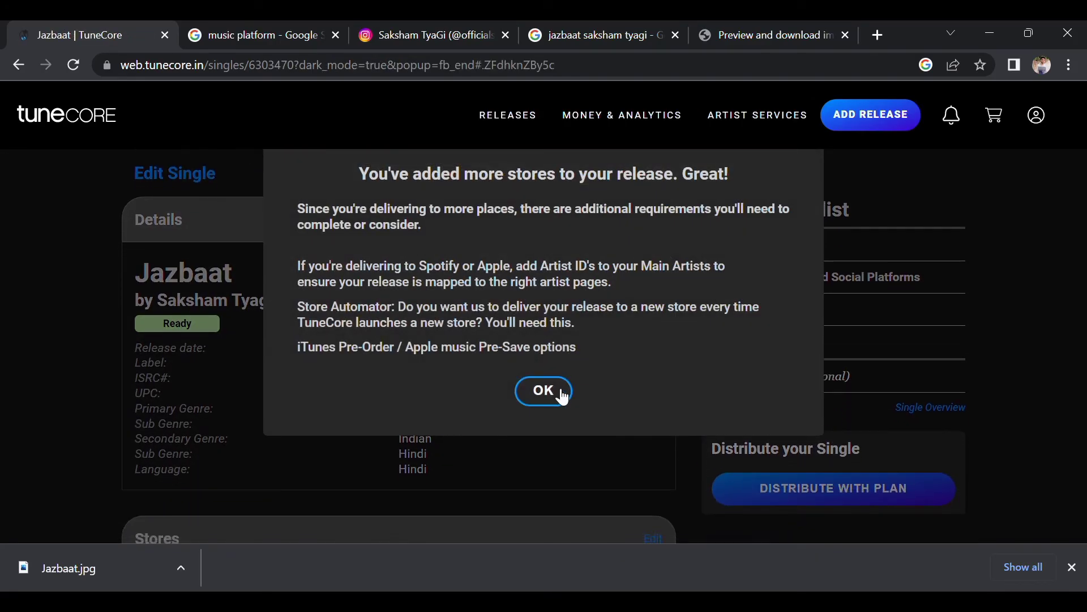
Dismiss the added-stores notice and review the Stores, Song and Artwork sections.
click(559, 394)
scroll(559, 395, down, 9)
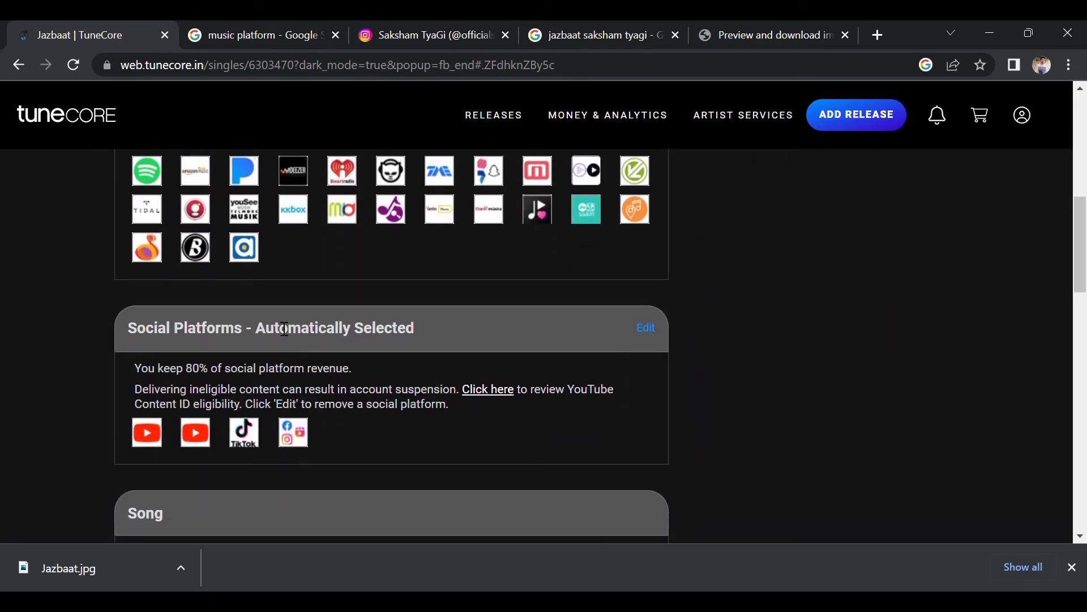
scroll(372, 400, down, 5)
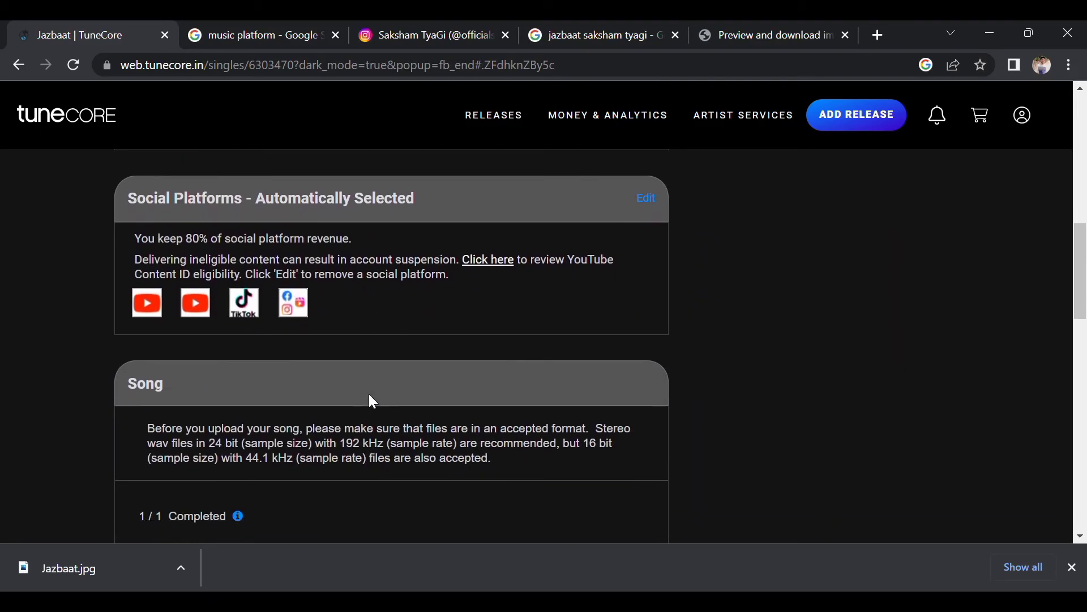
scroll(373, 401, down, 1)
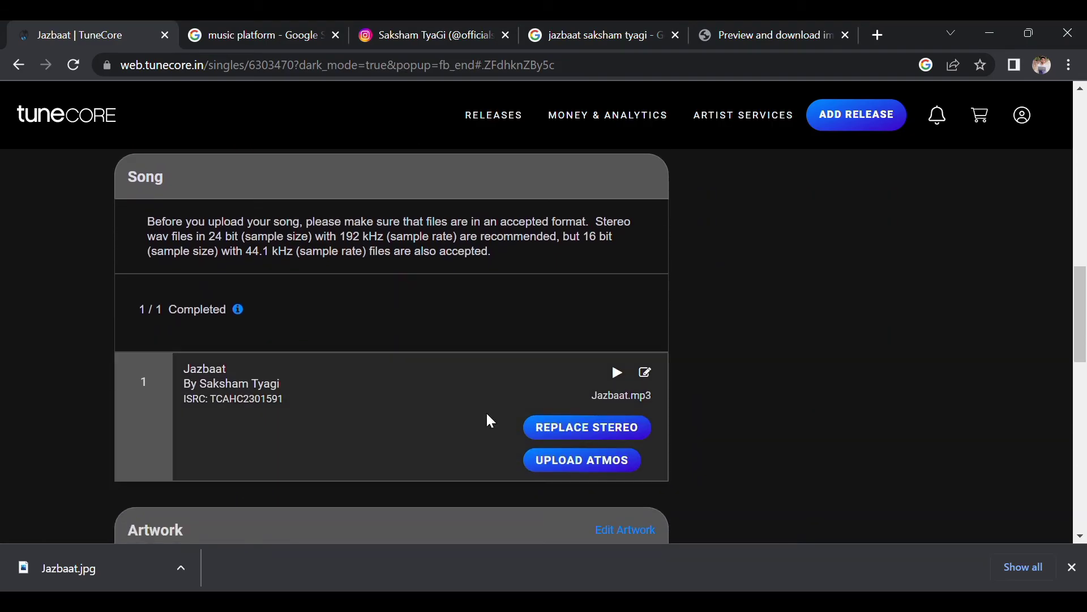
scroll(452, 384, down, 1)
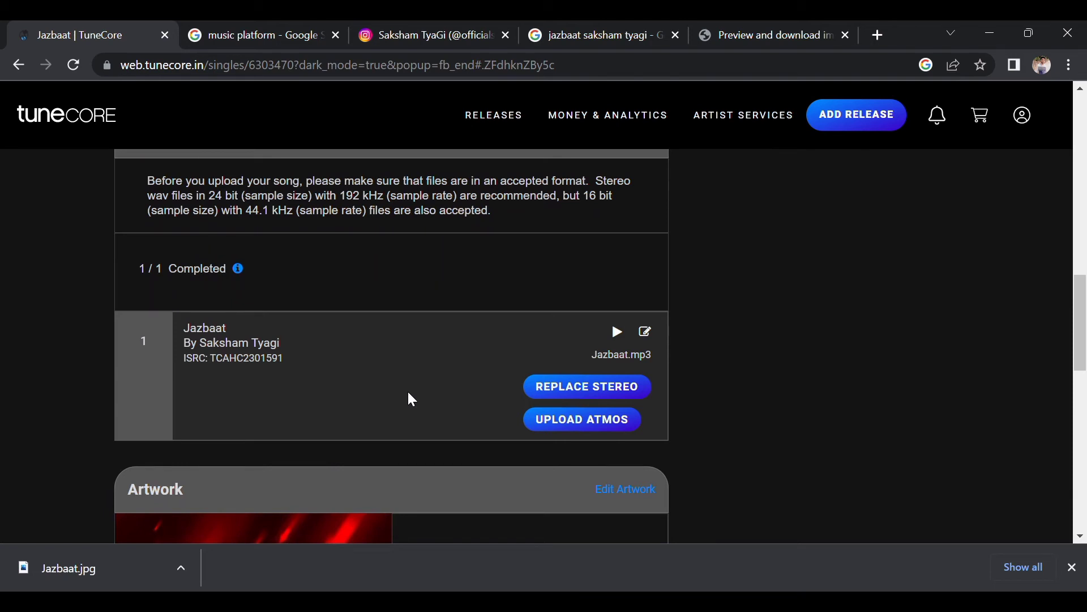
scroll(409, 394, down, 1)
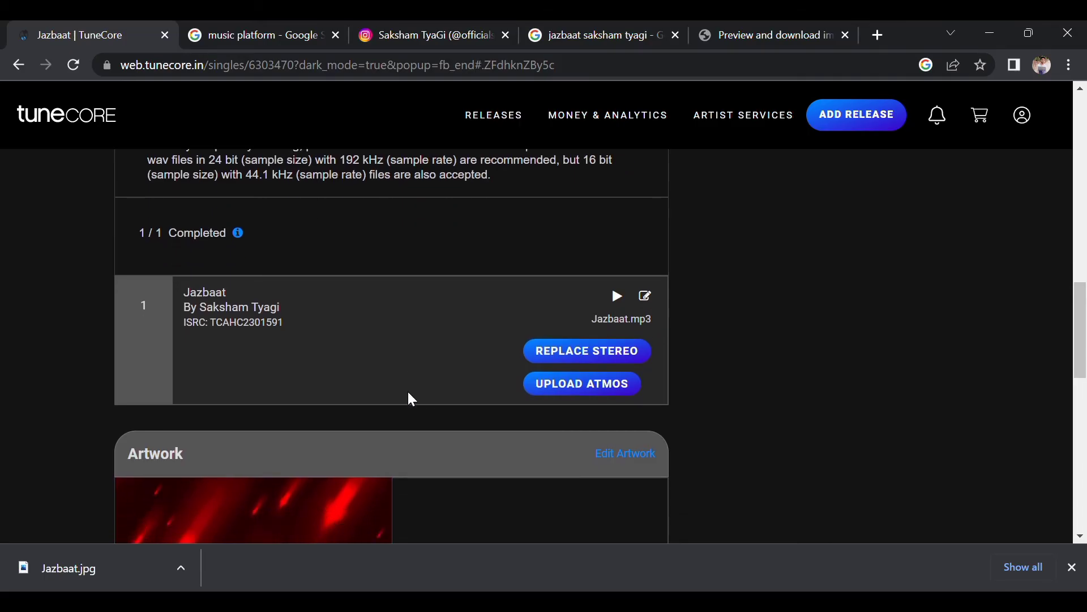
scroll(409, 393, down, 1)
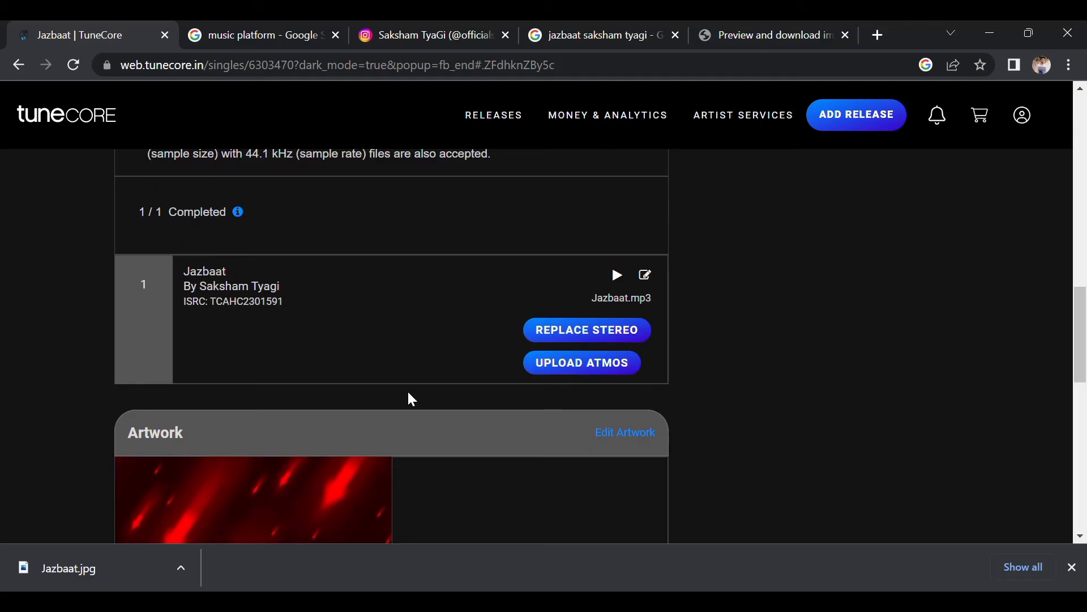
scroll(412, 399, down, 4)
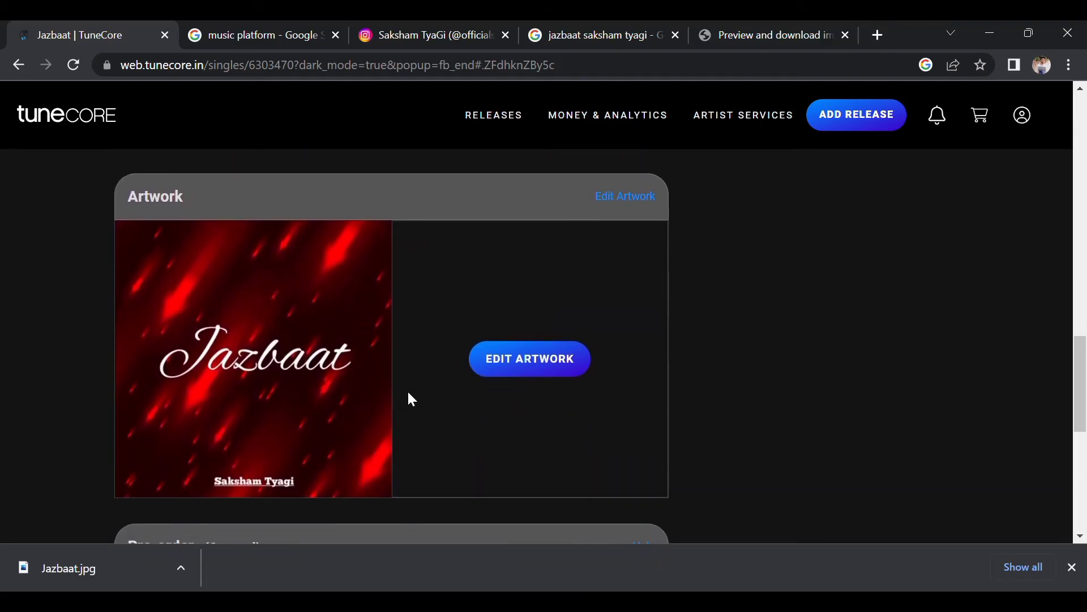
click(518, 365)
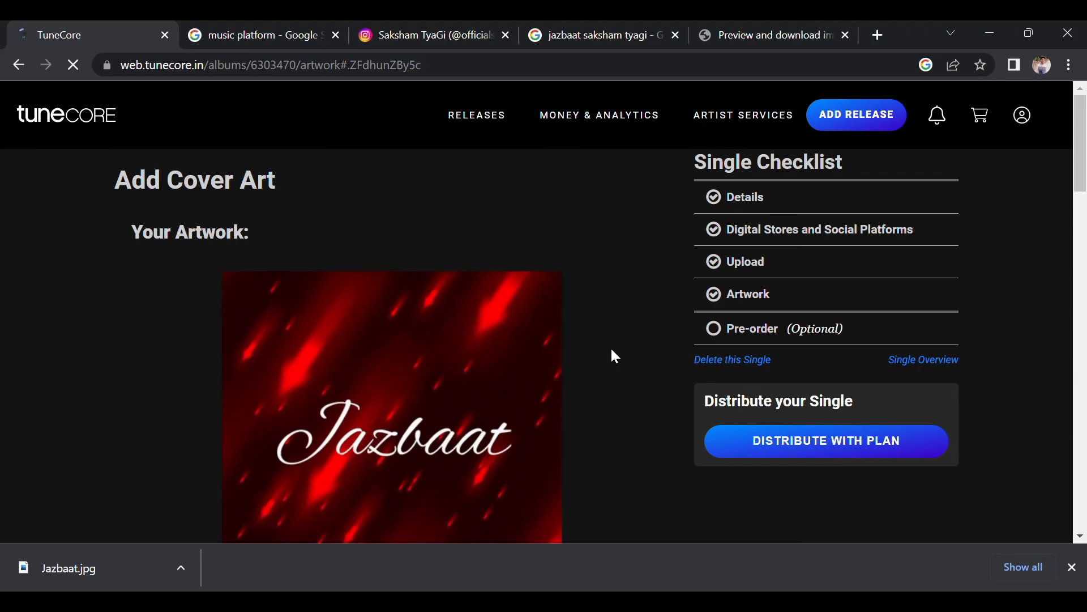
scroll(615, 357, down, 5)
scroll(616, 356, down, 1)
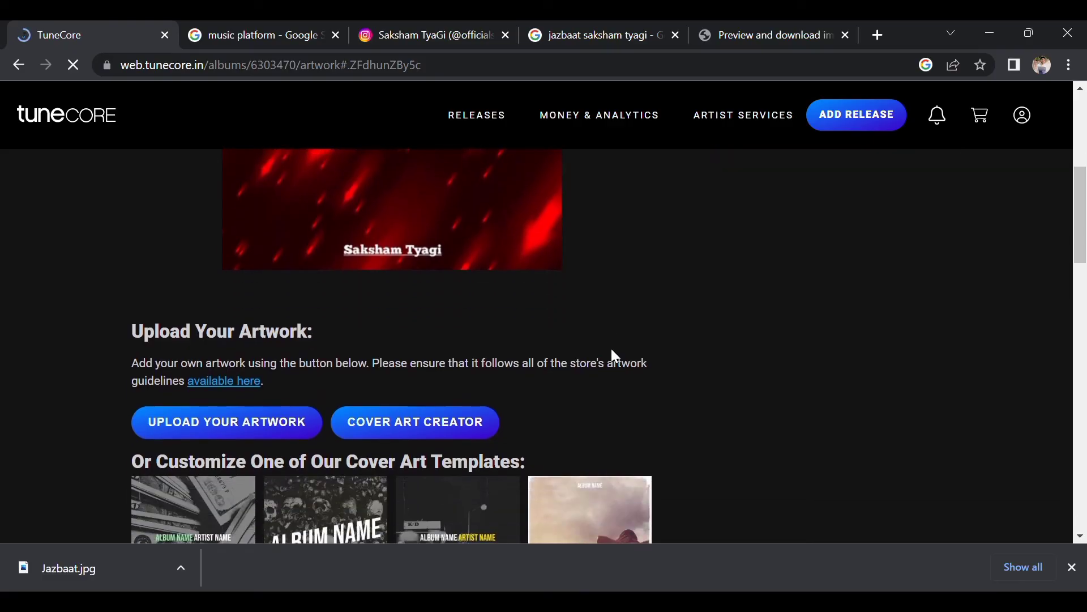
scroll(507, 374, up, 6)
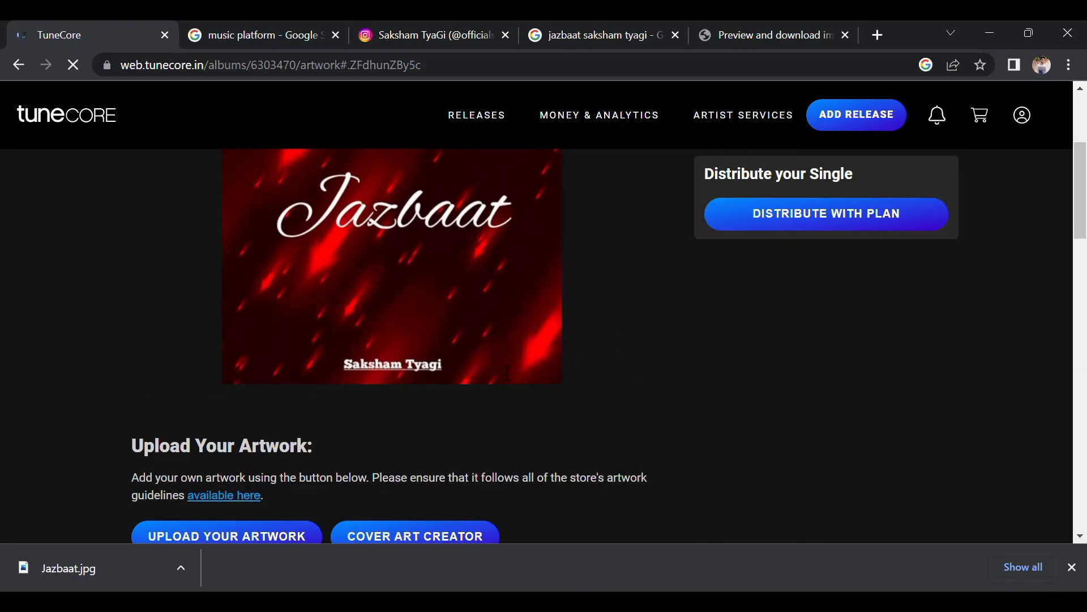
scroll(499, 367, down, 4)
scroll(497, 365, down, 8)
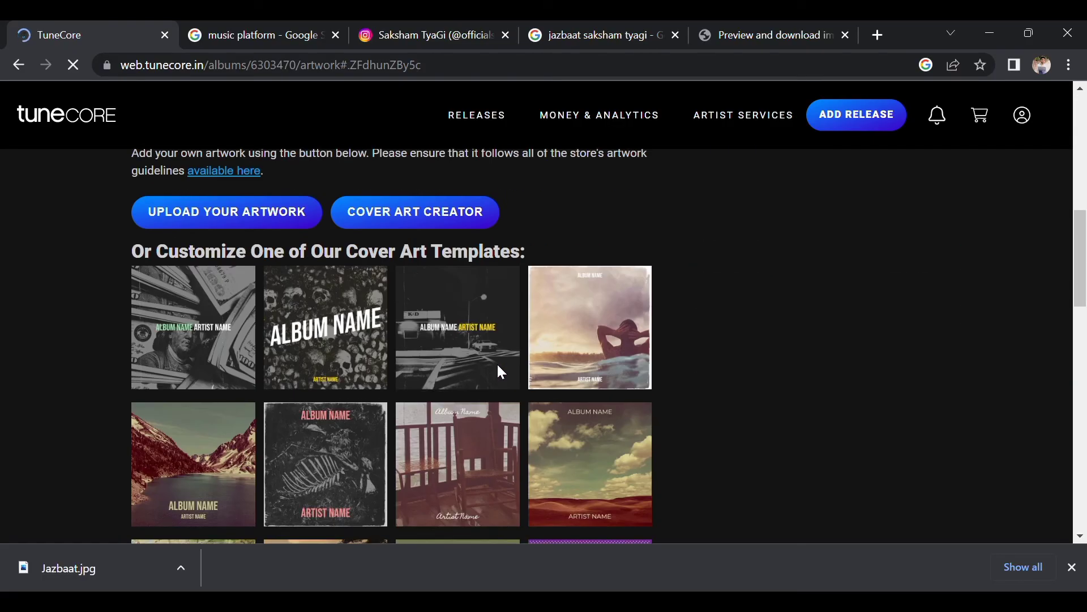
scroll(498, 365, up, 8)
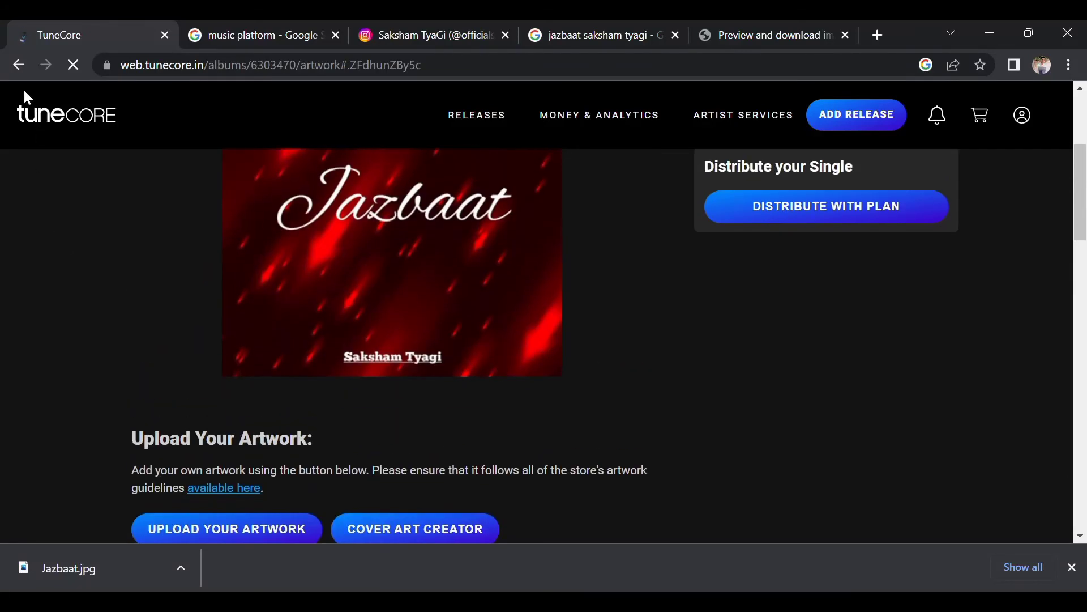
scroll(281, 345, down, 1)
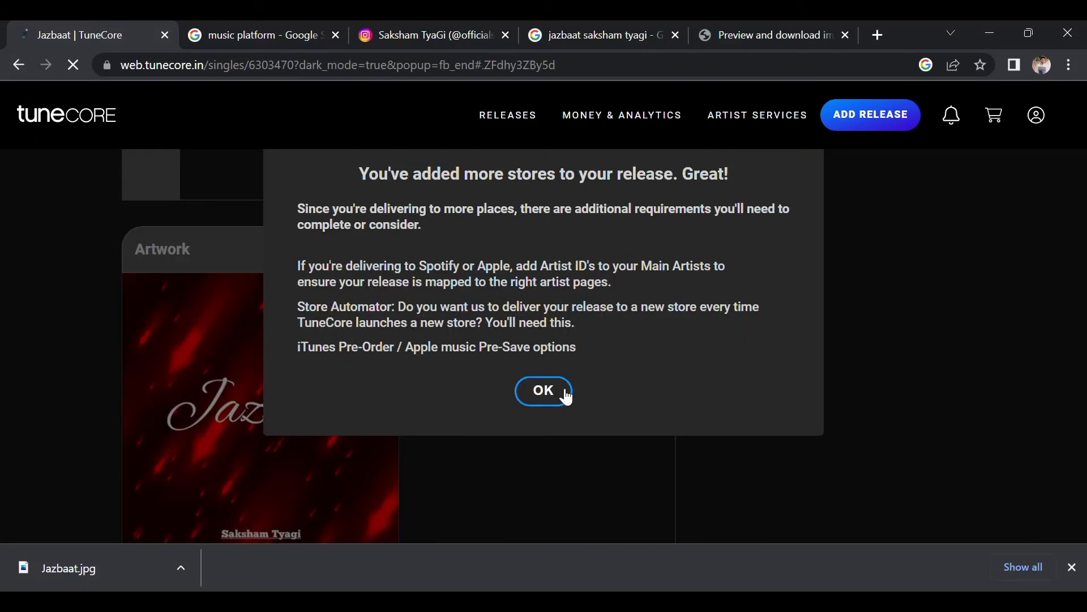
click(562, 392)
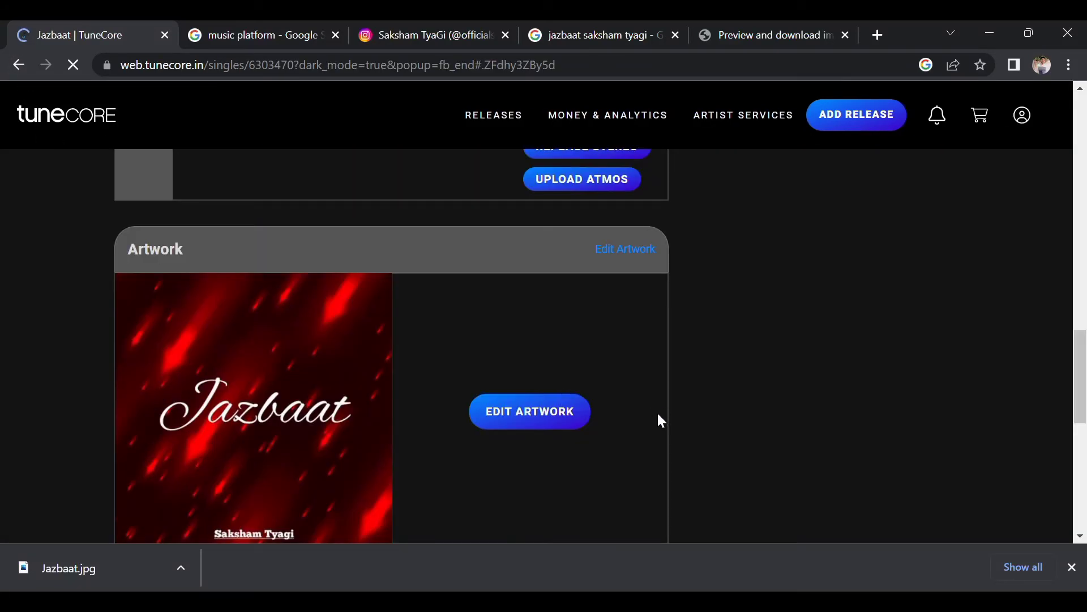
scroll(657, 416, down, 2)
scroll(656, 422, down, 5)
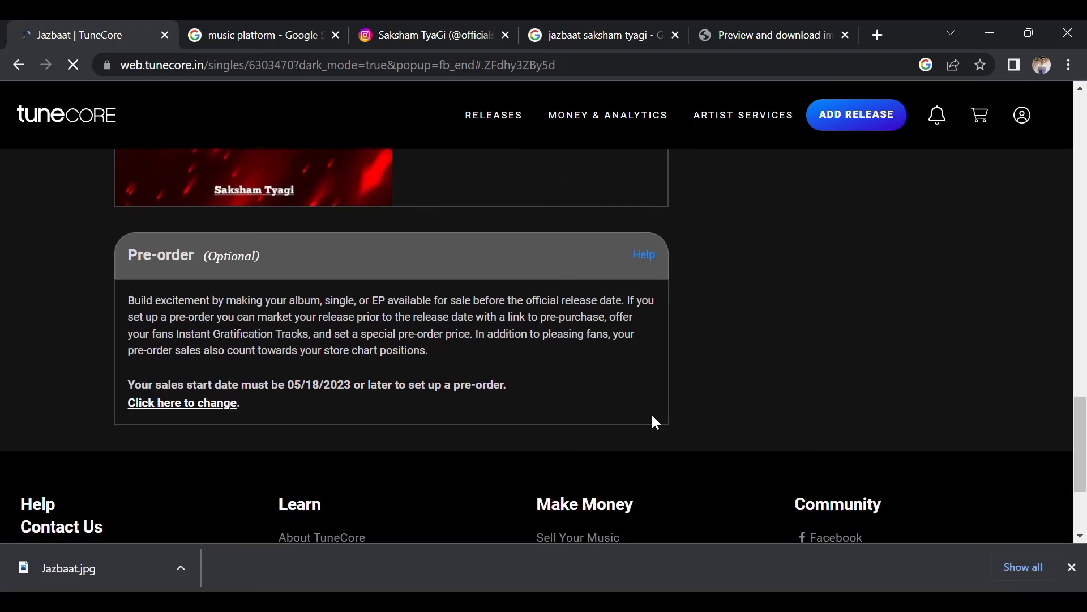
scroll(651, 419, up, 2)
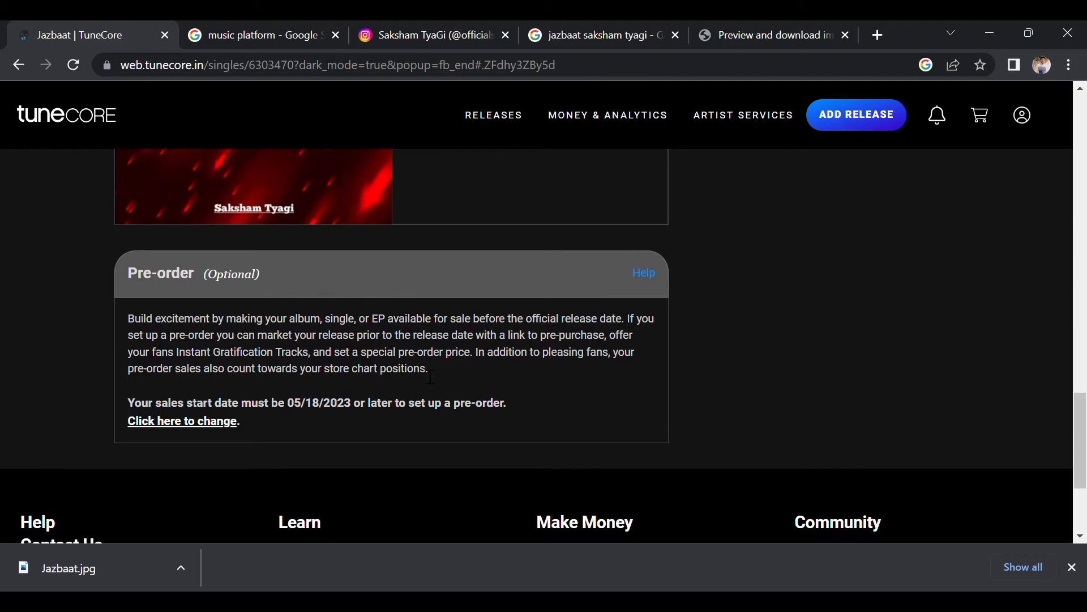
scroll(485, 393, down, 1)
scroll(482, 392, up, 1)
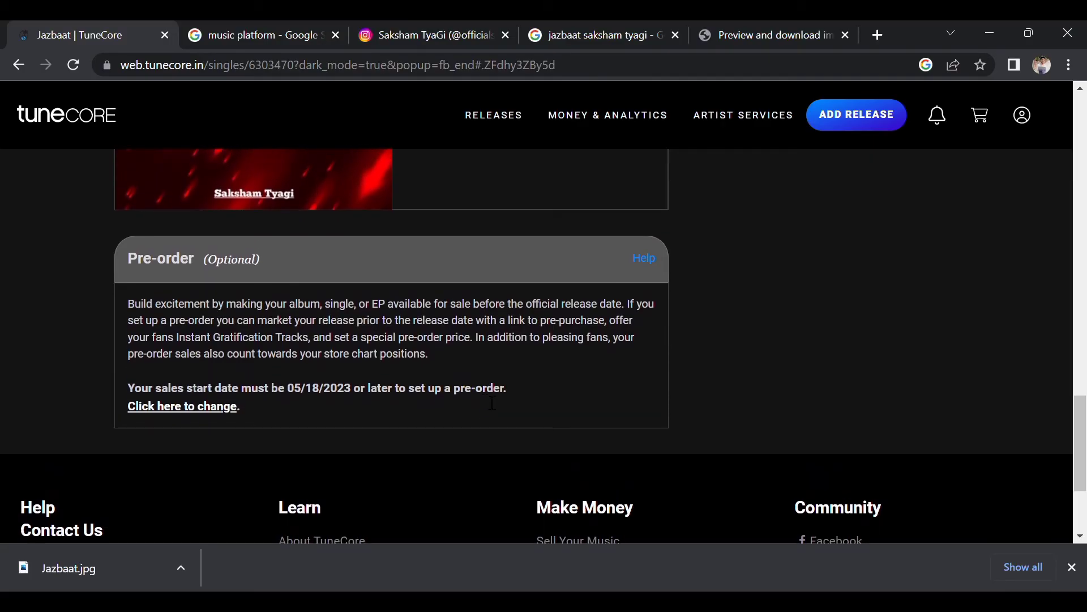
scroll(682, 328, up, 15)
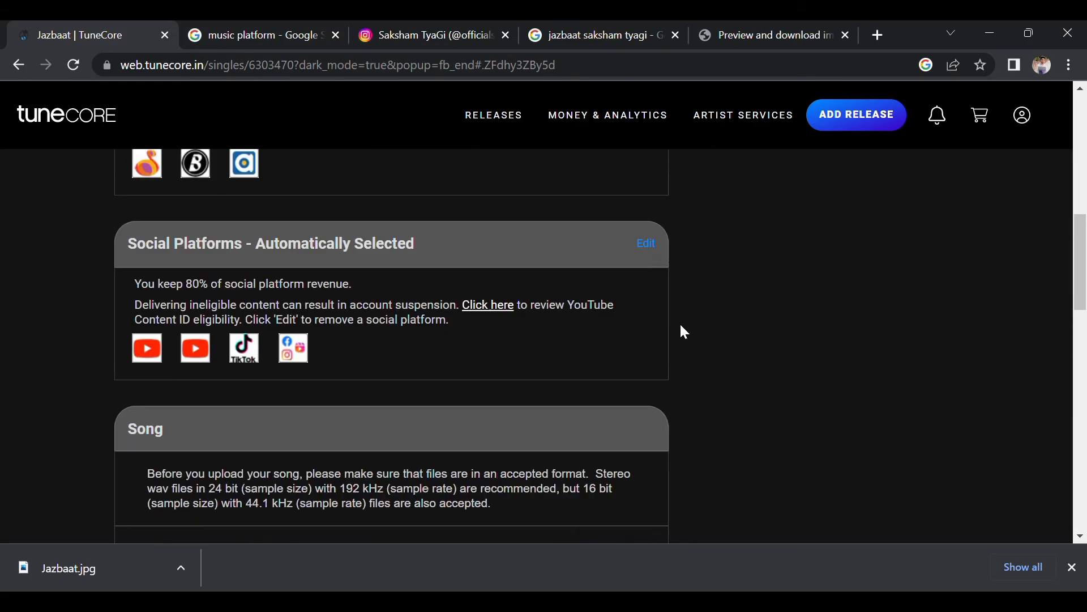
scroll(684, 332, up, 10)
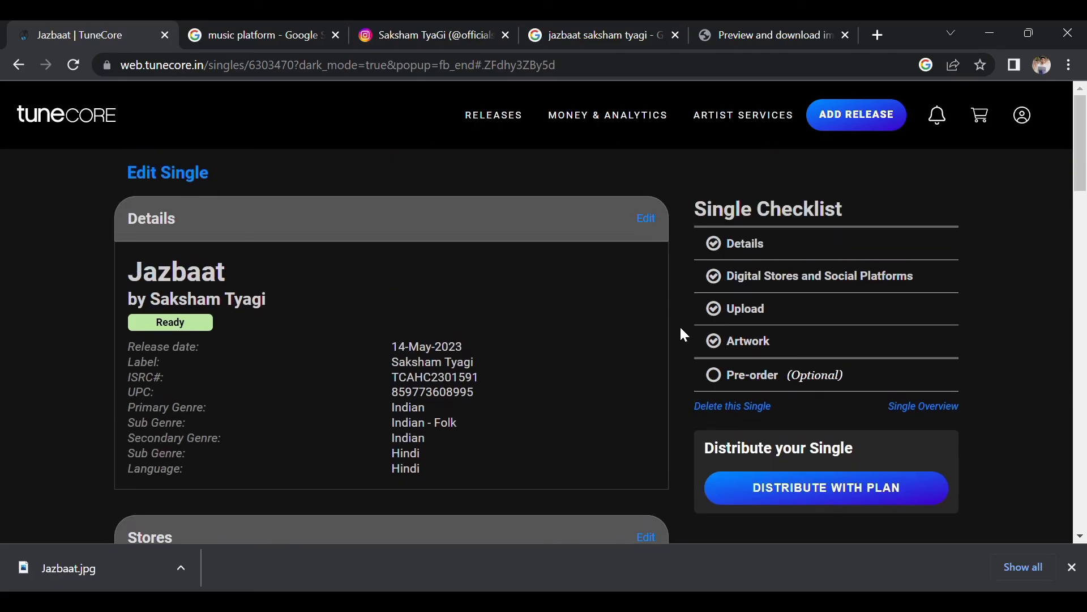
scroll(790, 260, up, 5)
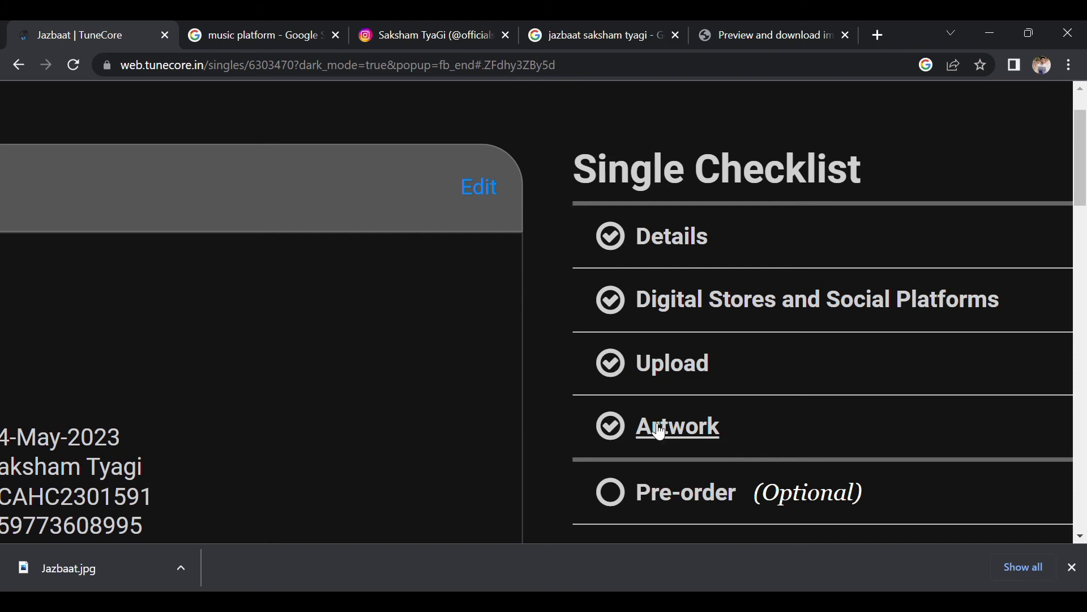
scroll(655, 428, down, 1)
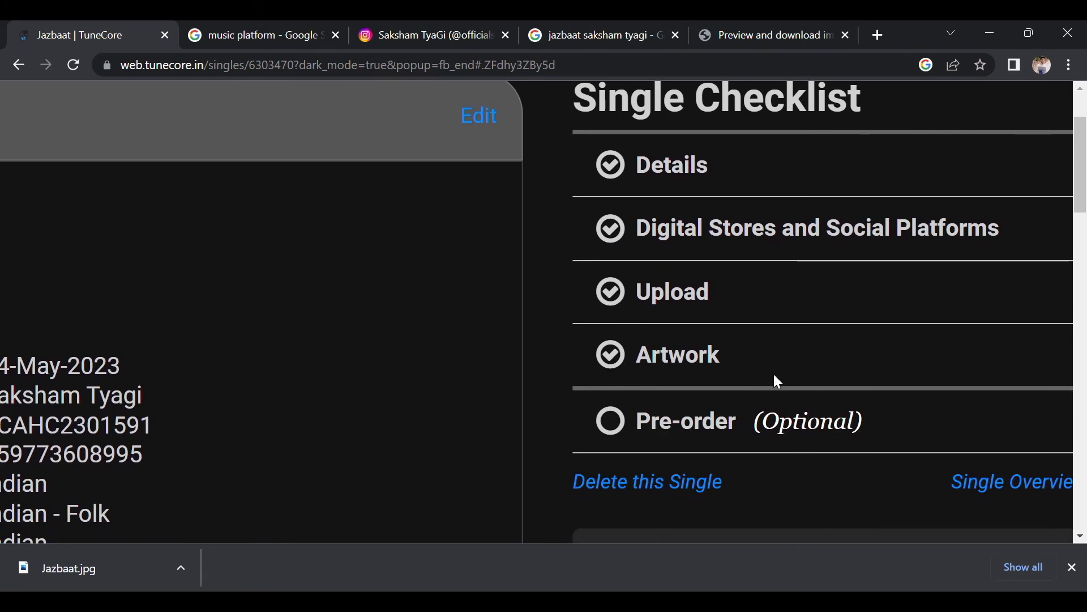
scroll(825, 383, down, 1)
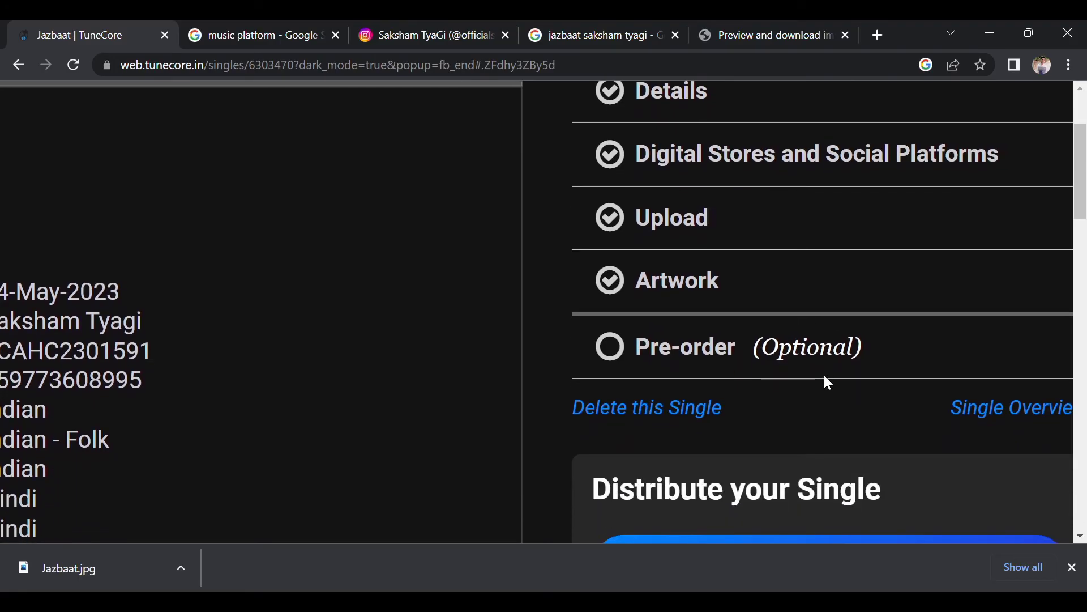
scroll(825, 377, down, 2)
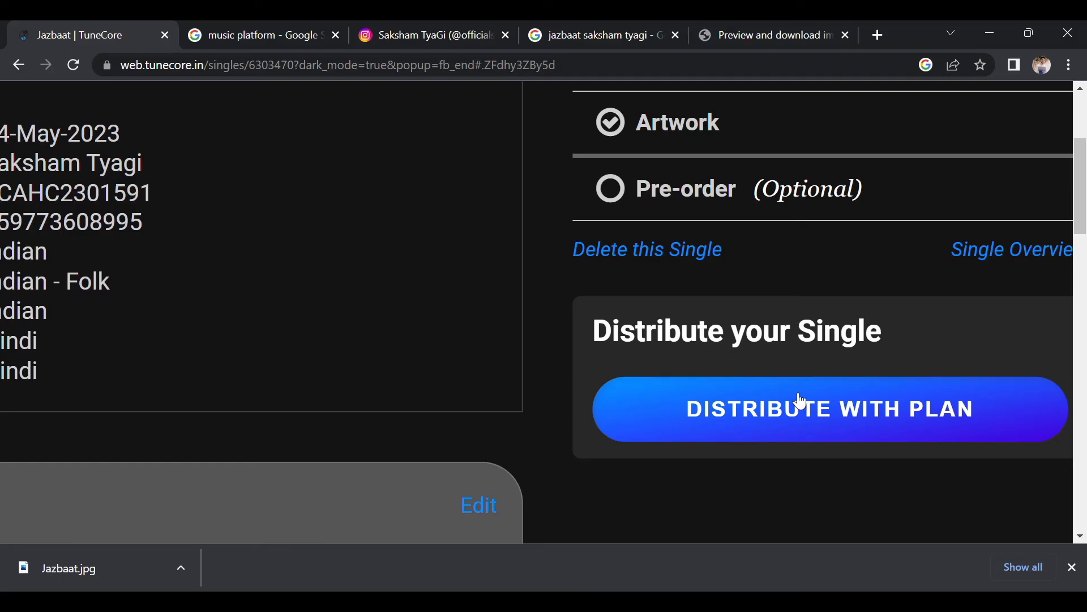
scroll(697, 425, down, 1)
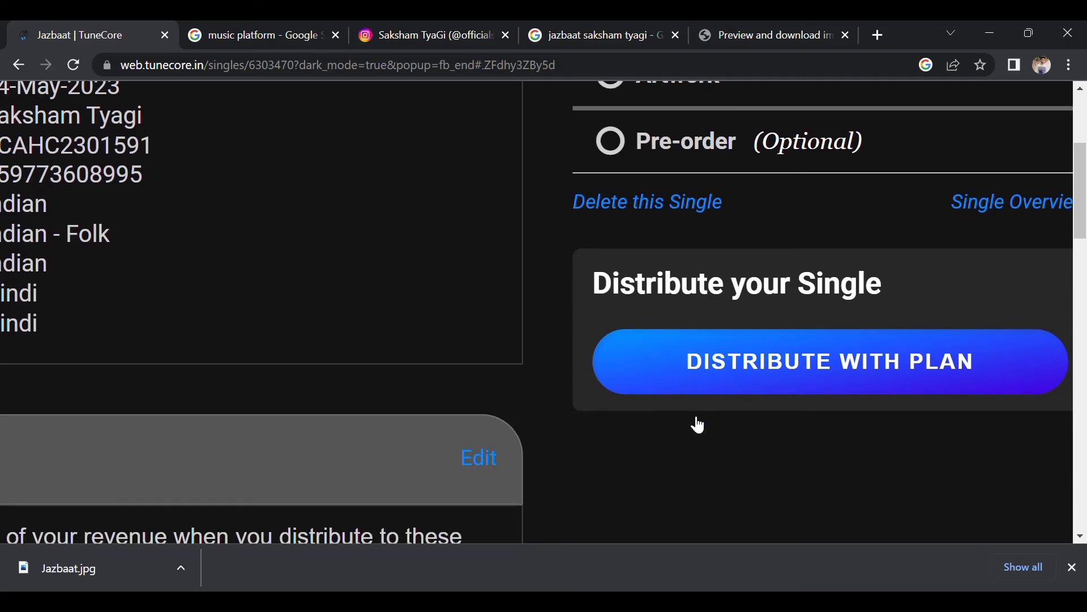
Distribute Jazbaat with the plan, go to checkout and review the ₹0 order summary.
click(627, 373)
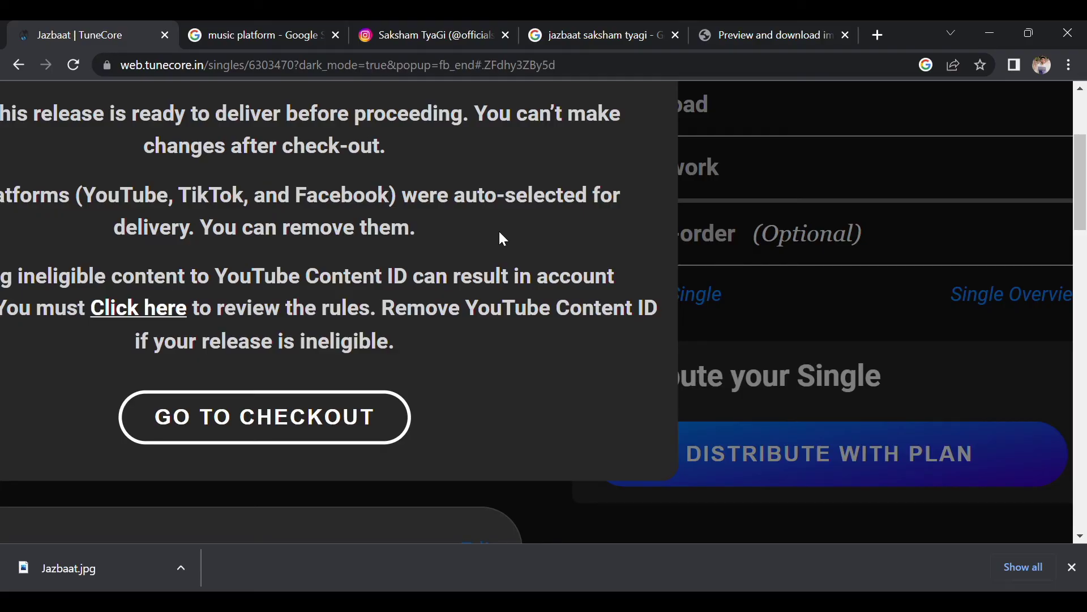
scroll(503, 238, down, 2)
click(298, 340)
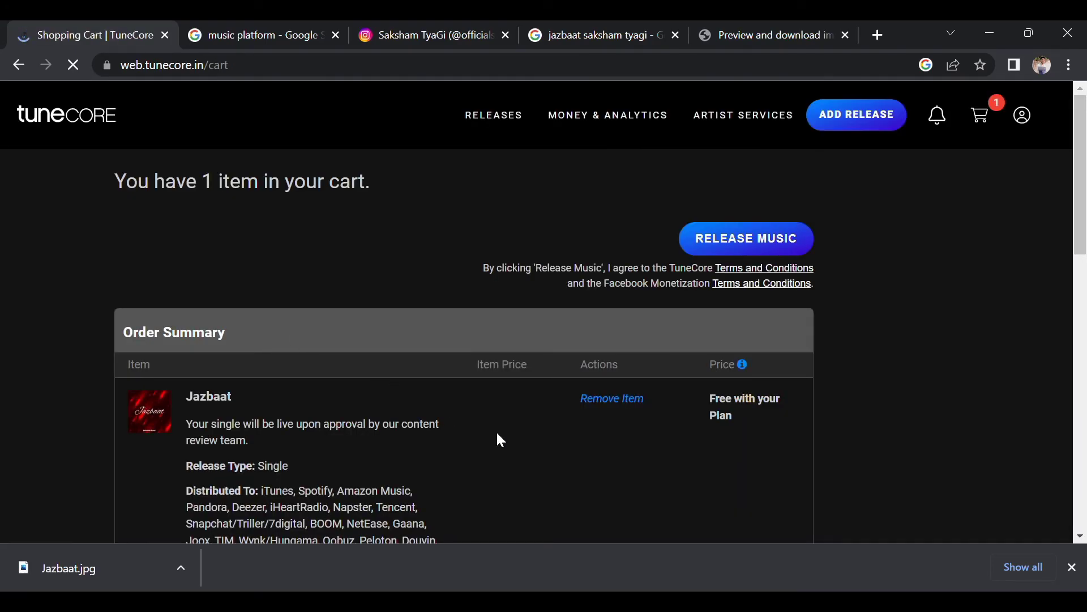
scroll(501, 440, down, 8)
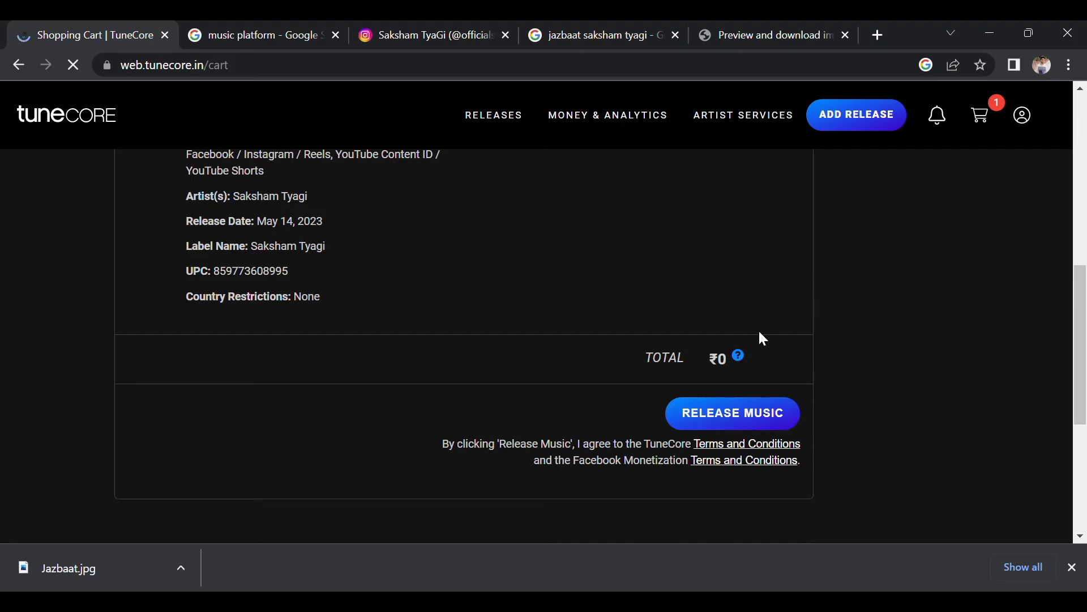
scroll(658, 298, up, 2)
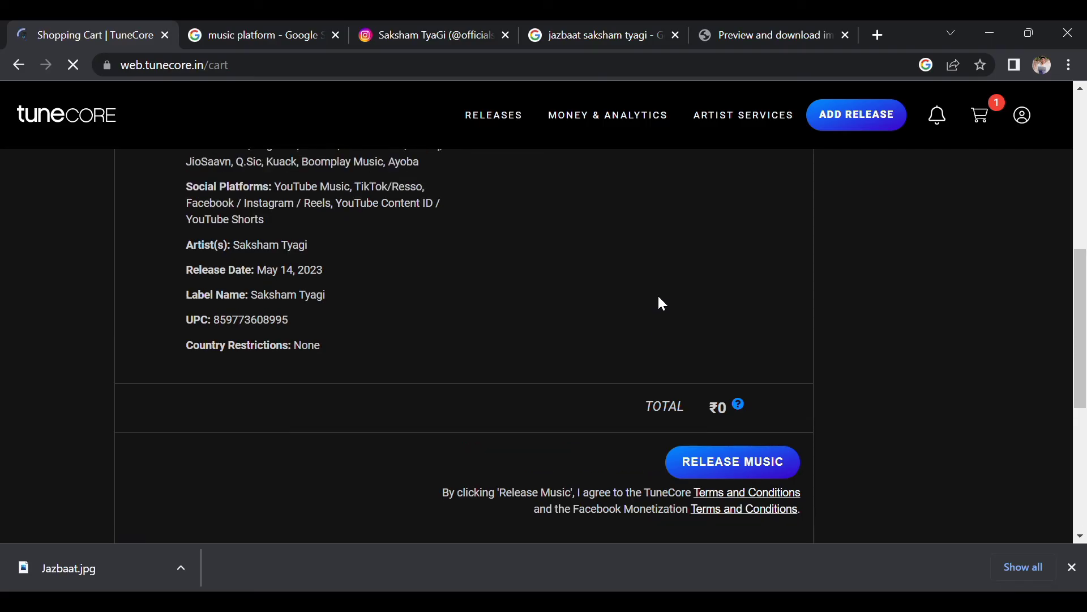
scroll(659, 298, up, 2)
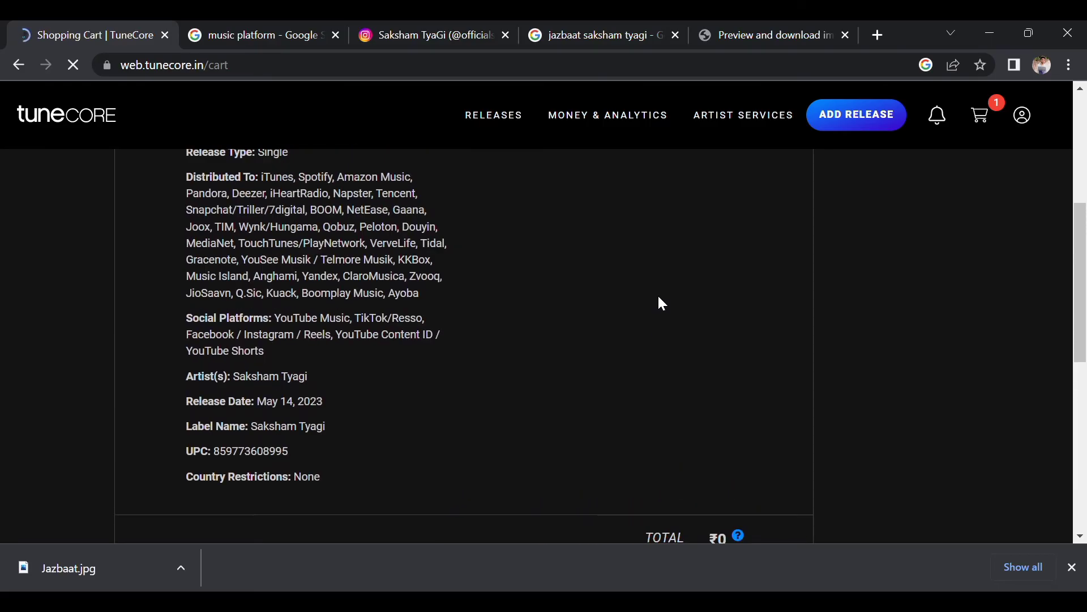
scroll(660, 299, down, 5)
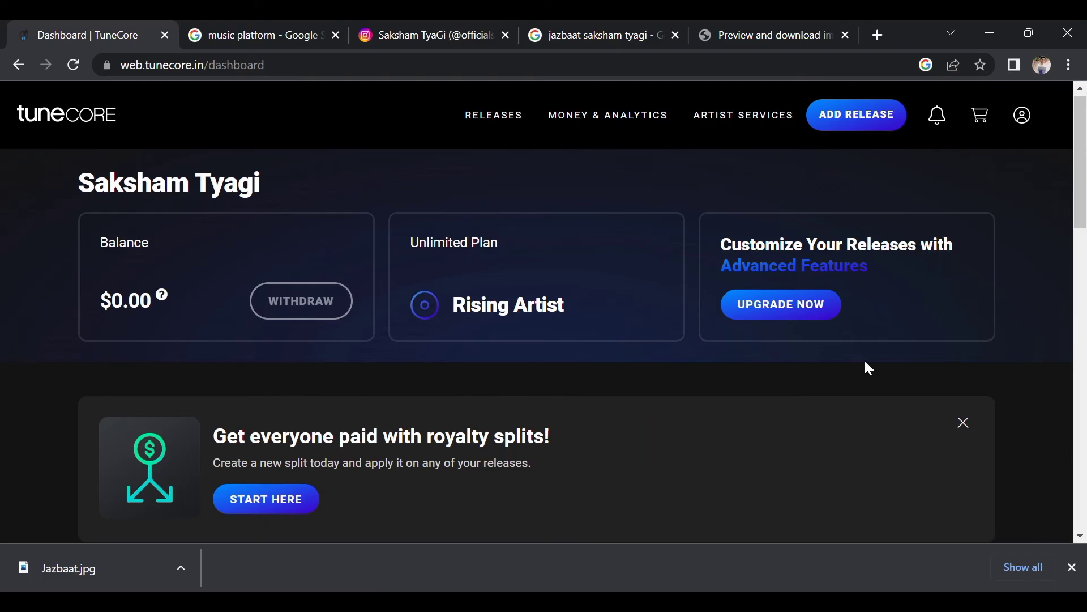
Start a new royalty split from the dashboard's royalty splits banner.
scroll(866, 363, down, 3)
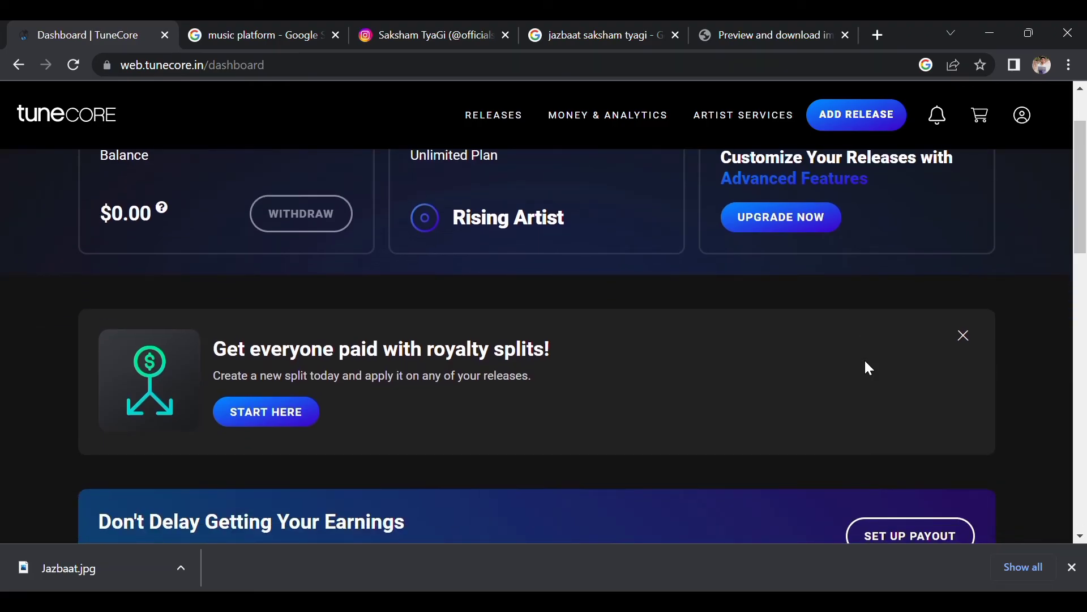
scroll(865, 362, down, 1)
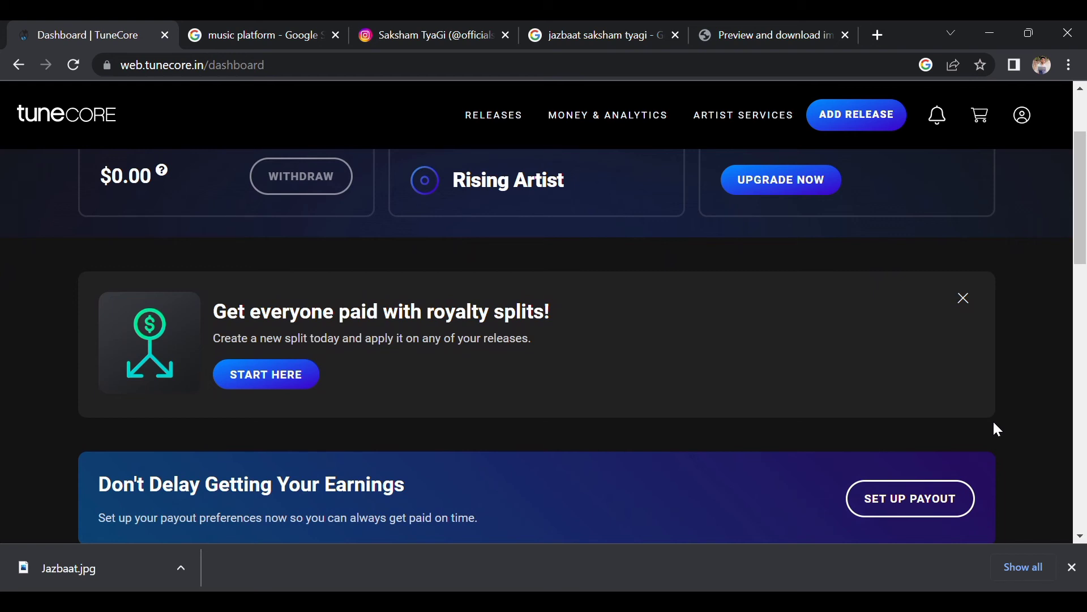
scroll(994, 423, down, 1)
scroll(1035, 347, up, 2)
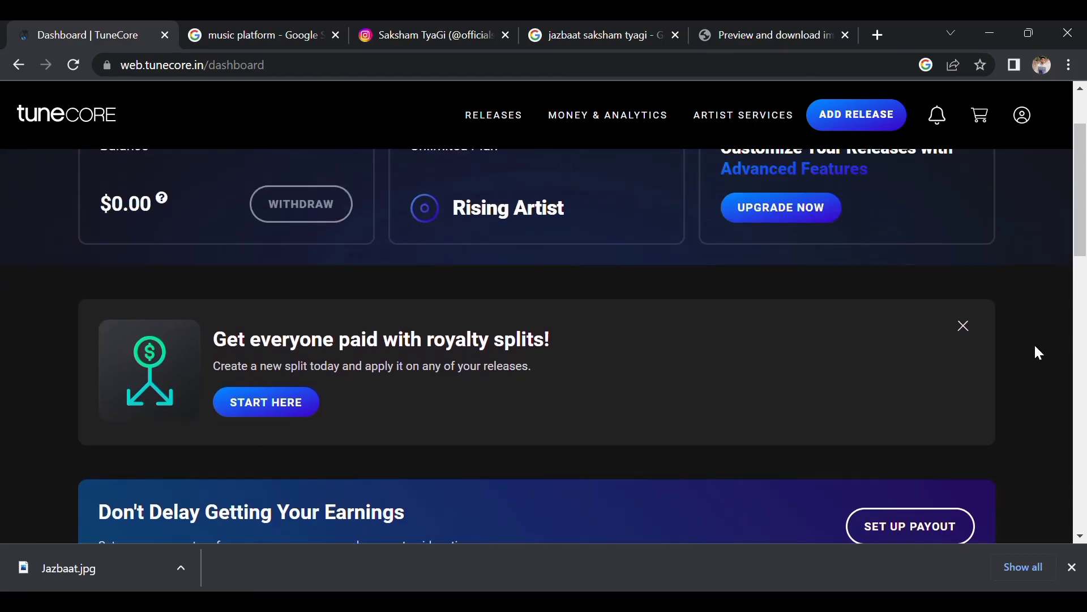
scroll(1039, 352, down, 1)
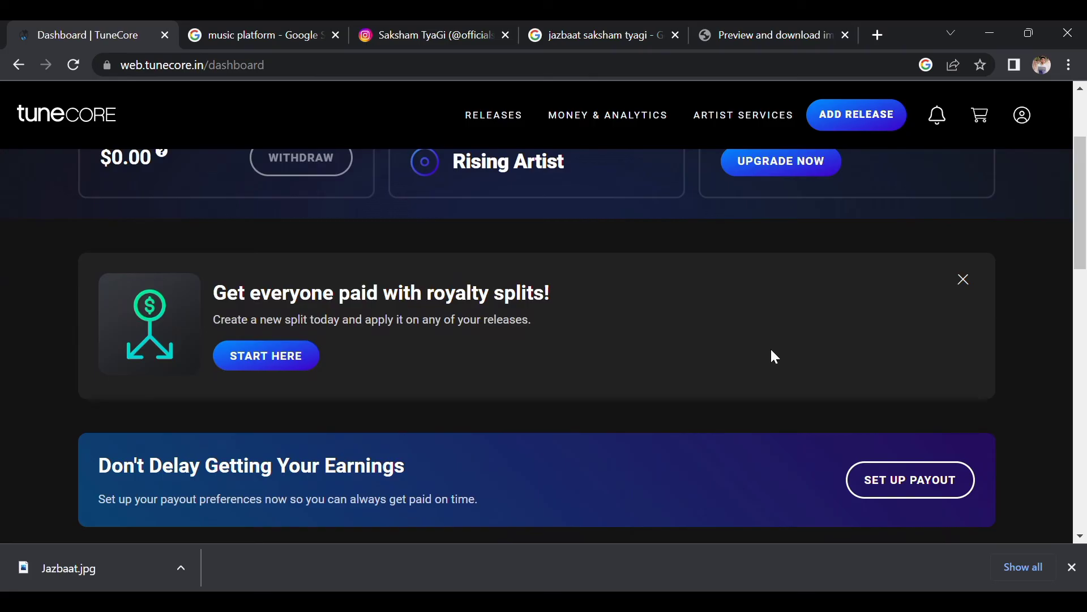
scroll(1026, 309, up, 1)
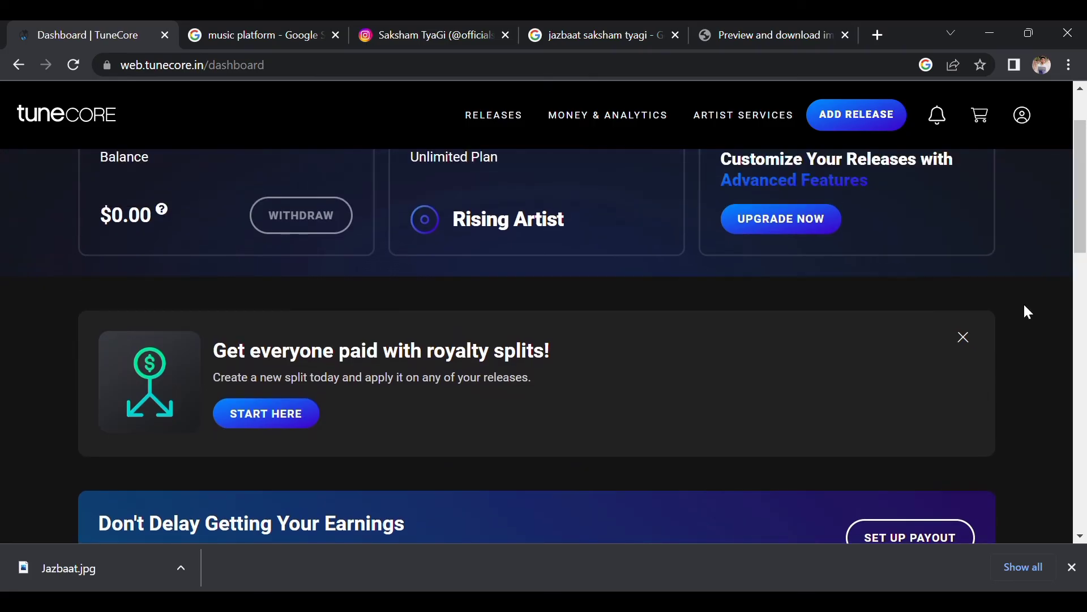
scroll(503, 420, up, 4)
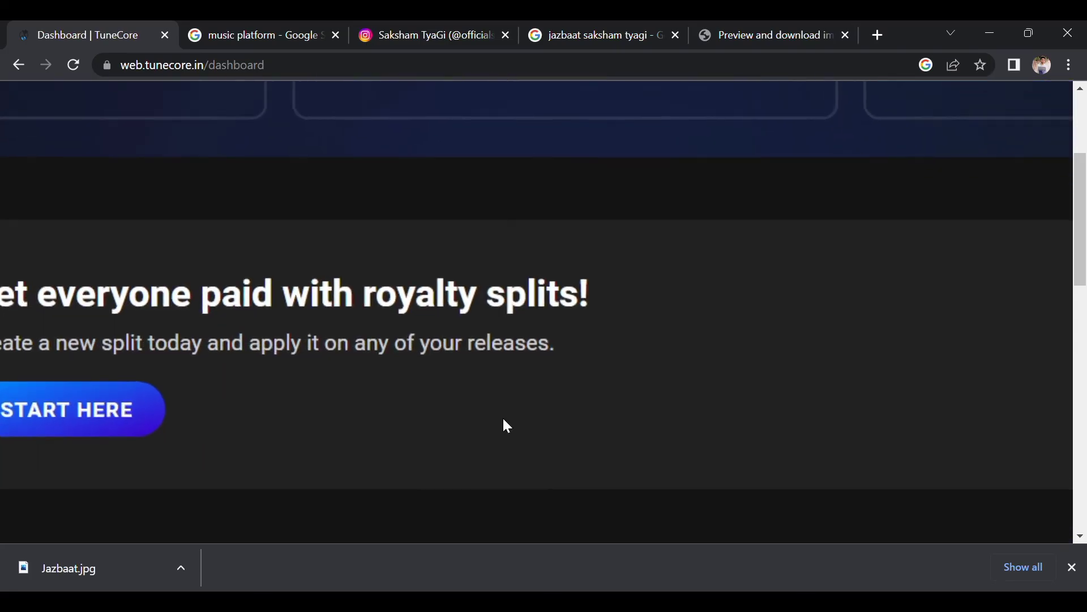
scroll(504, 419, left, 2)
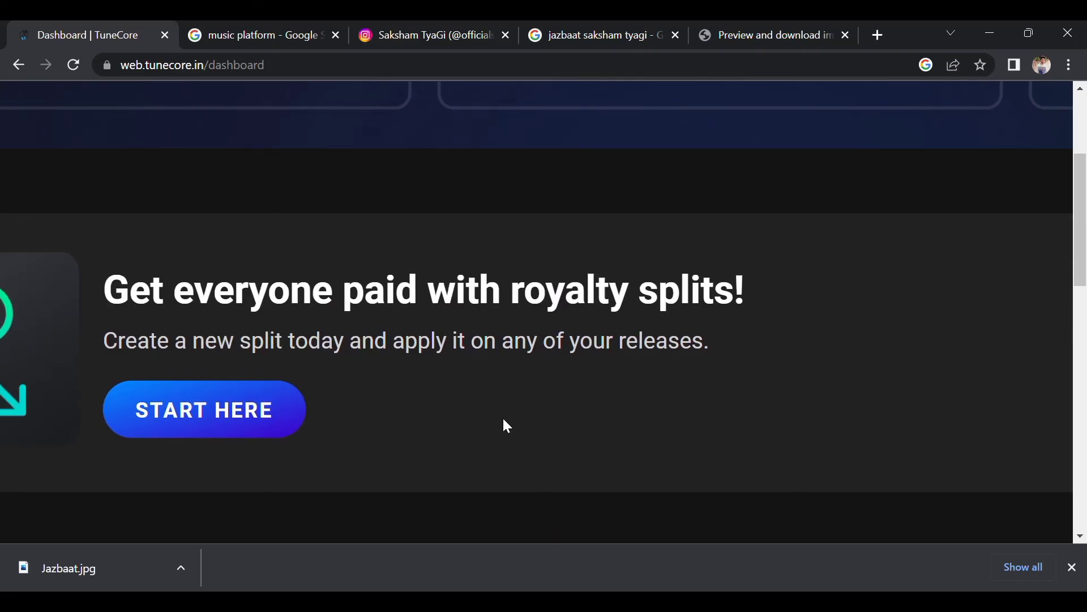
scroll(503, 420, left, 1)
scroll(503, 420, down, 4)
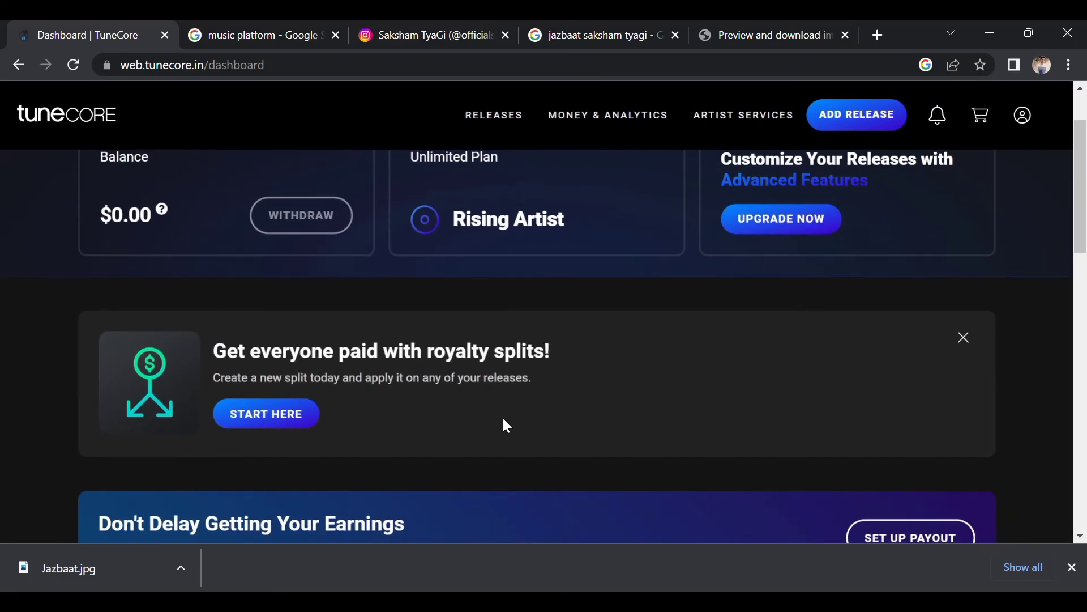
click(296, 414)
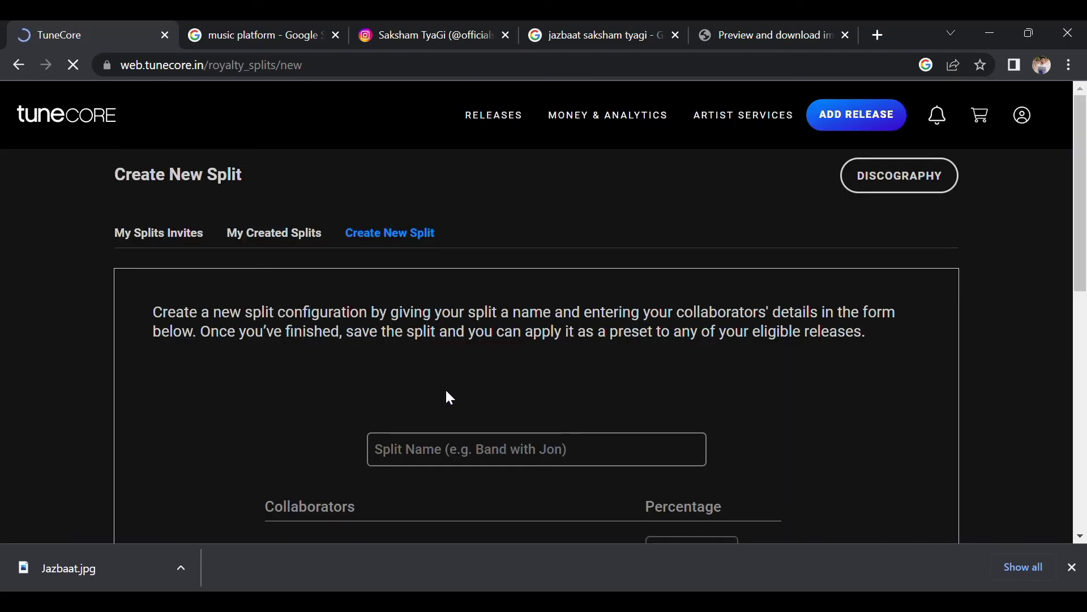
Name the new royalty split 'Prahaar'.
scroll(468, 395, down, 1)
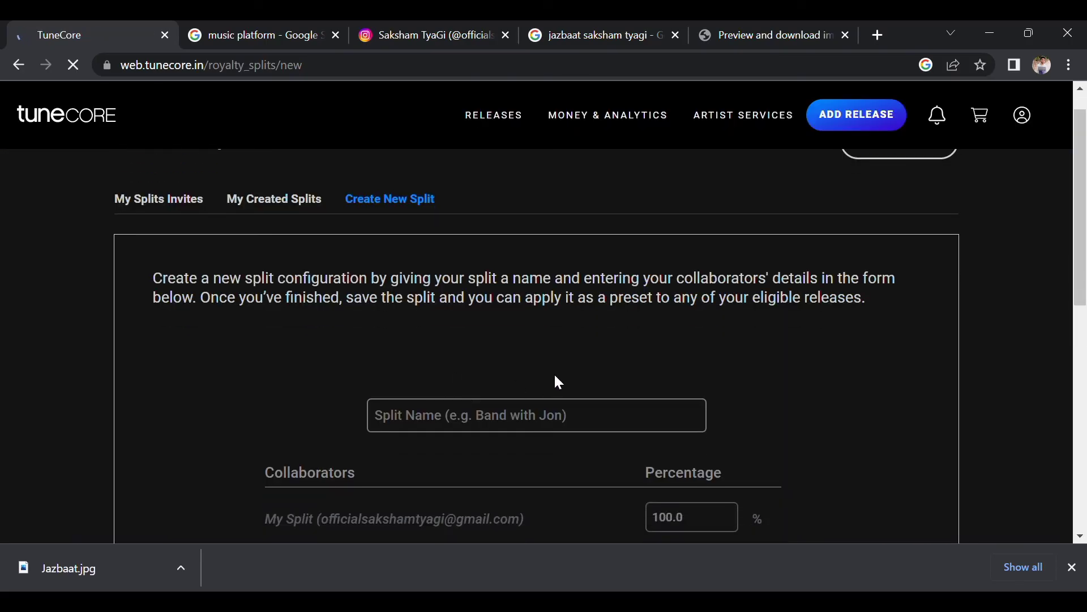
scroll(556, 376, down, 2)
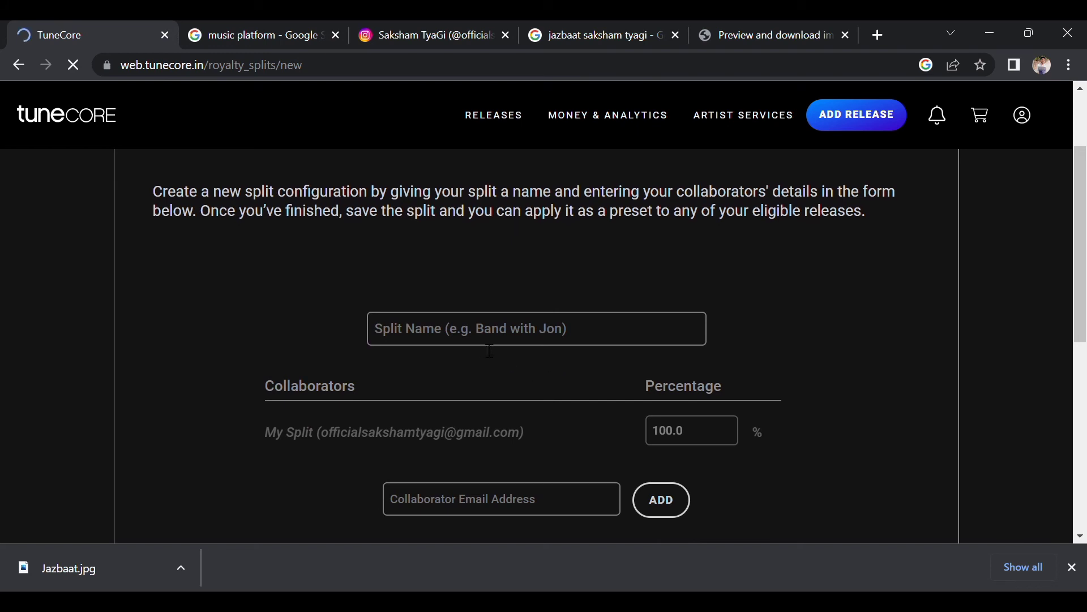
click(468, 340)
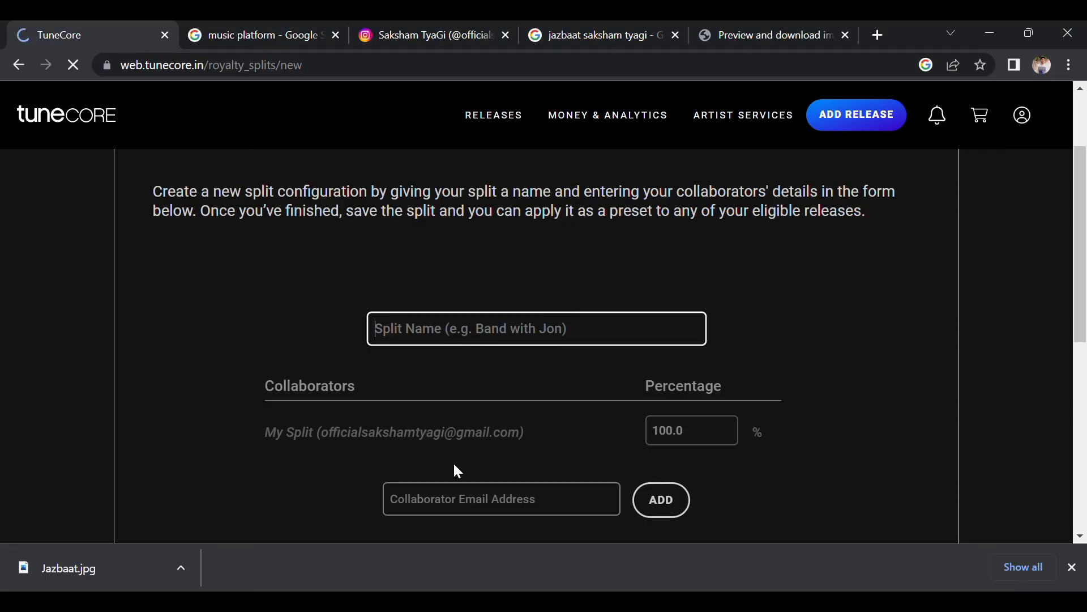
scroll(388, 456, up, 5)
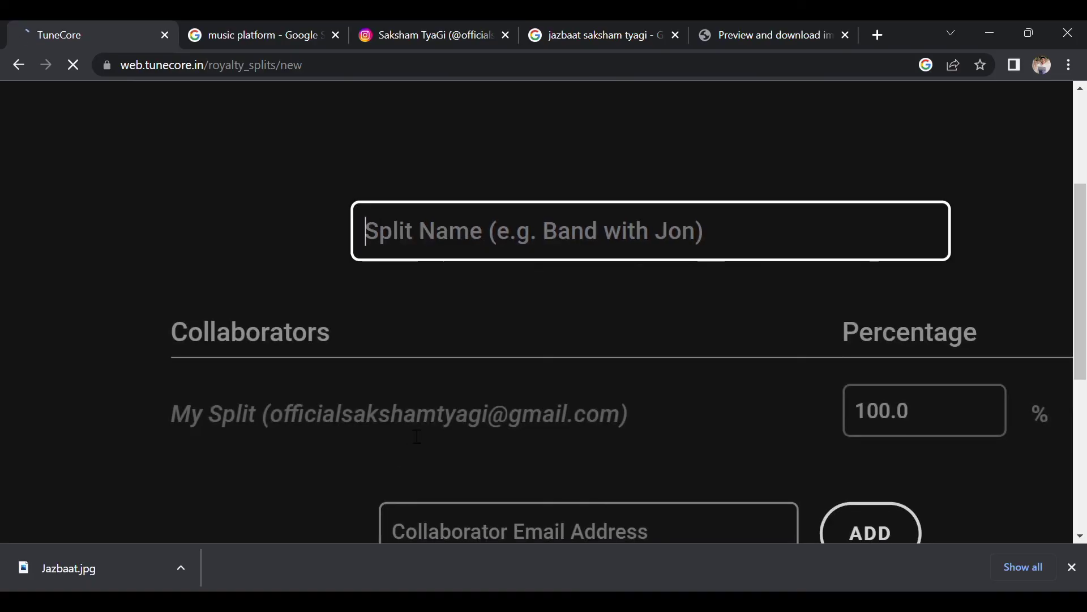
scroll(651, 444, down, 3)
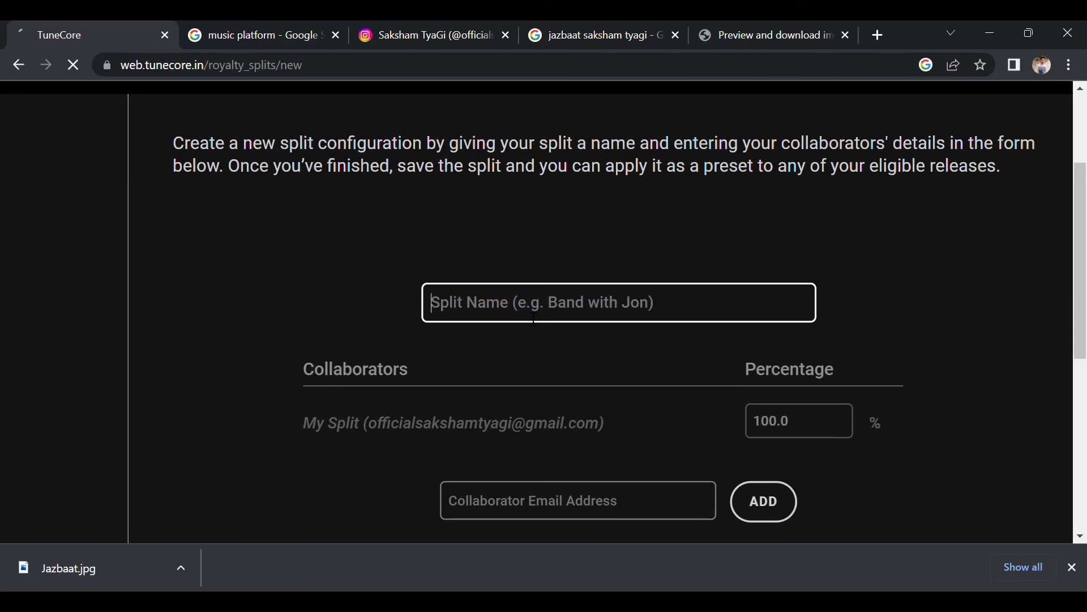
text(Pra)
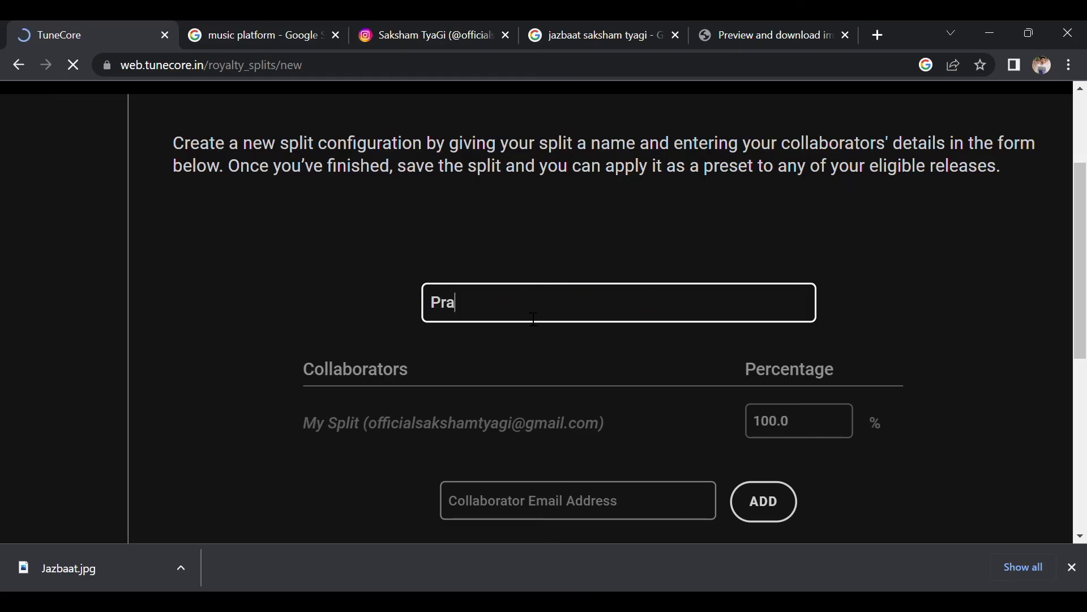
text(haar)
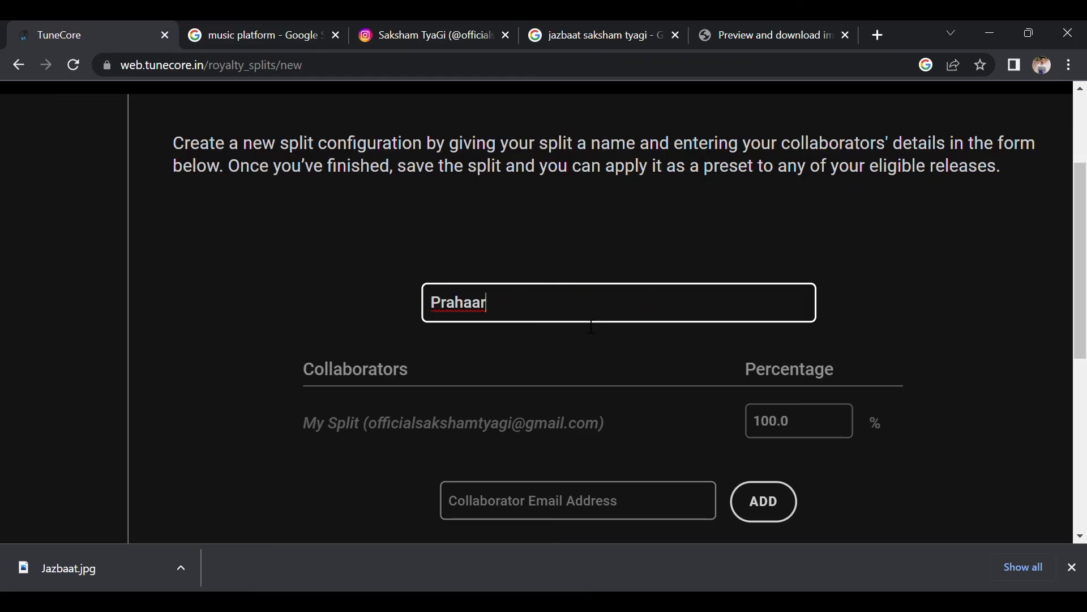
Enter the collaborator's e-mail address in the Collaborator Email Address field.
scroll(603, 439, down, 1)
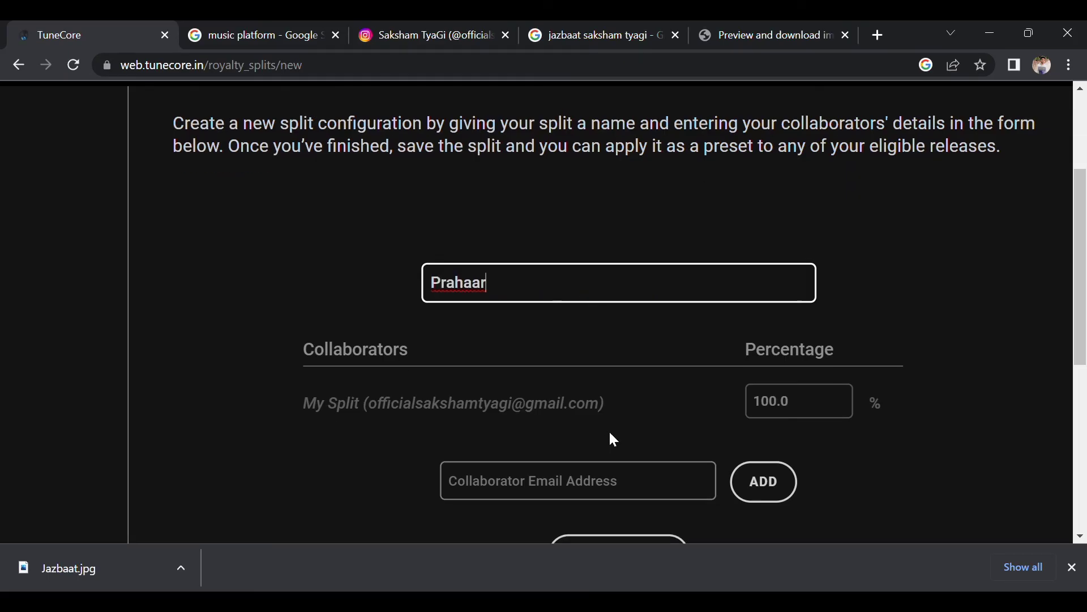
click(542, 485)
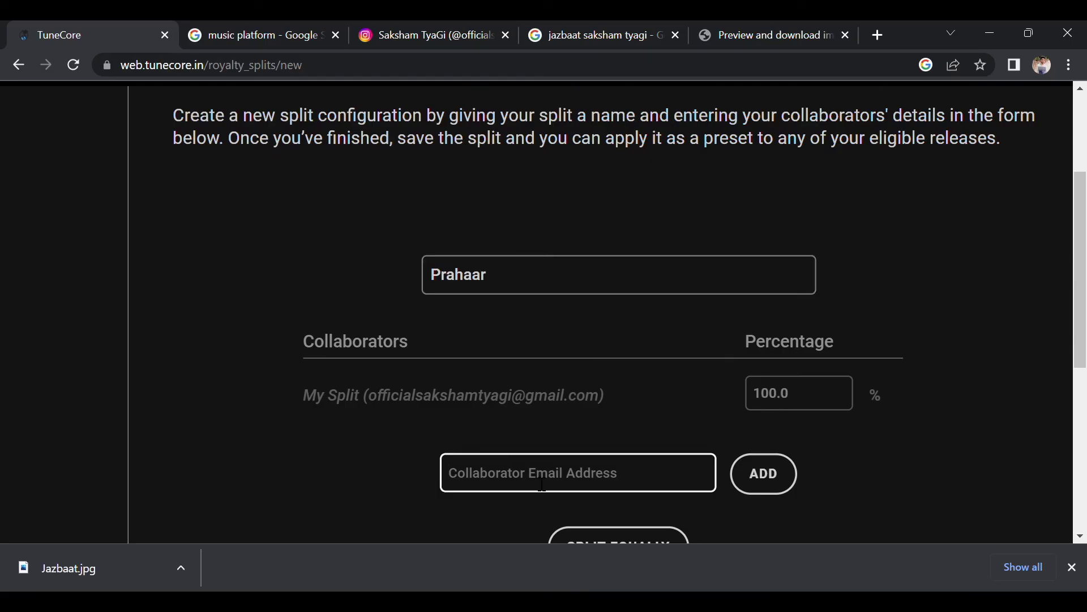
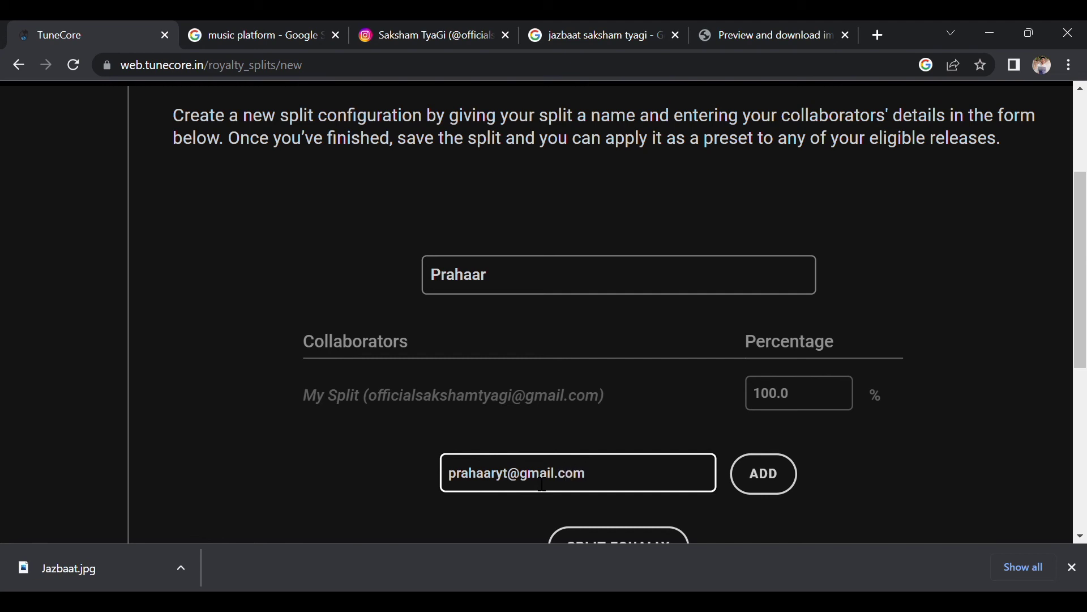
Add the collaborator to the split with a 20 percent share.
click(767, 473)
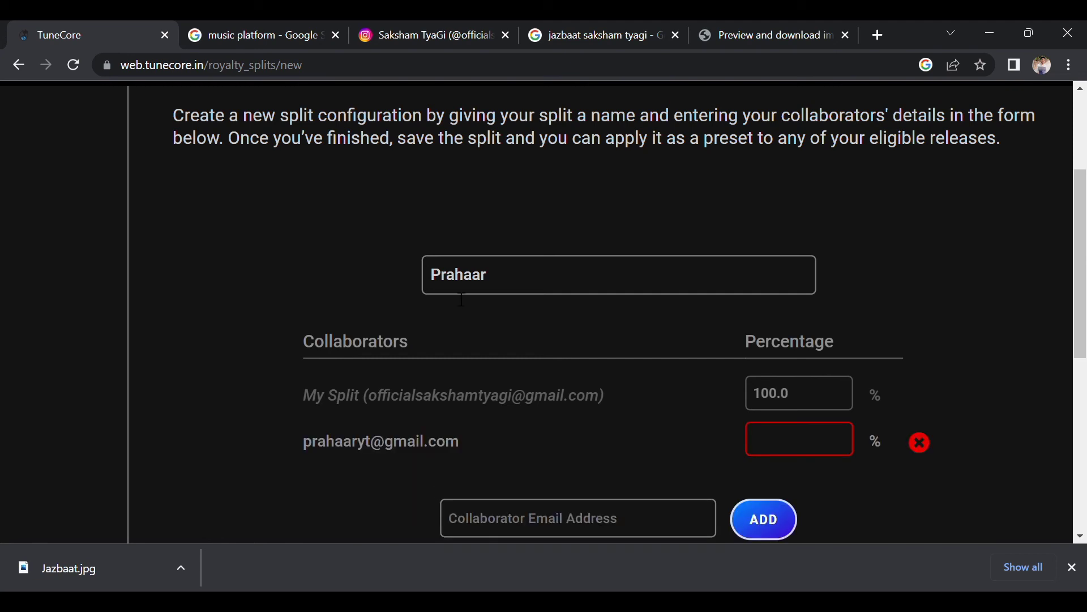
click(786, 437)
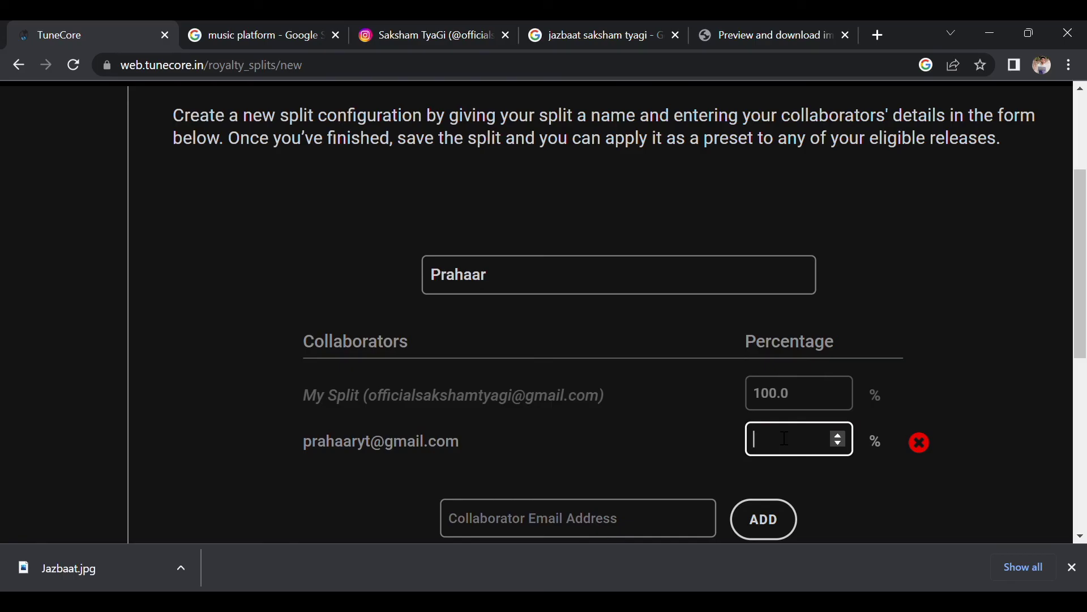
text(20)
scroll(852, 496, down, 1)
click(852, 498)
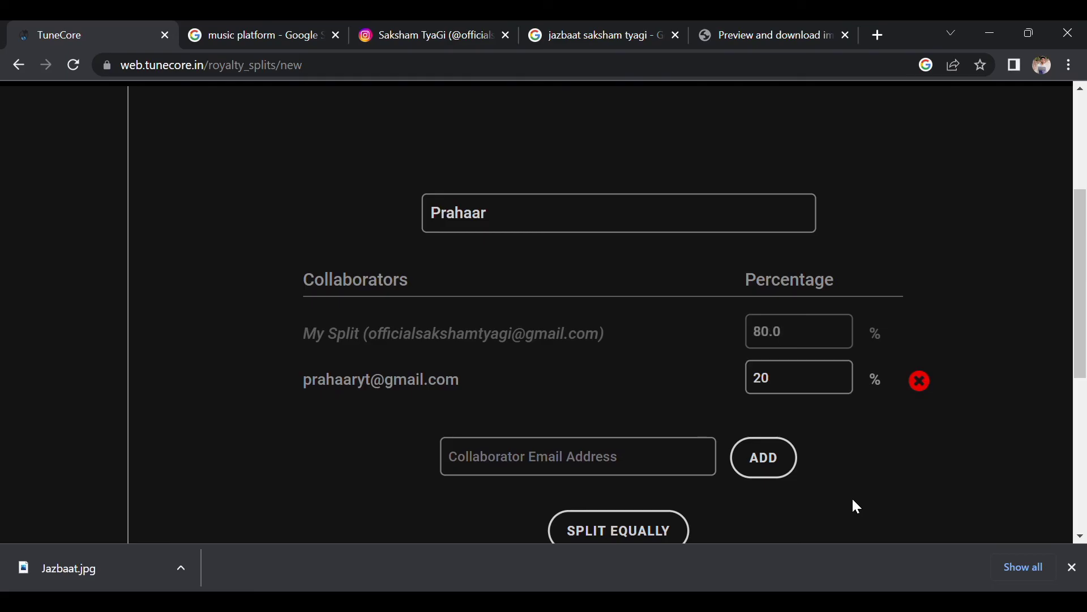
Split royalties equally at 50.0% each and save the Prahaar split.
scroll(801, 369, up, 3)
scroll(800, 370, down, 4)
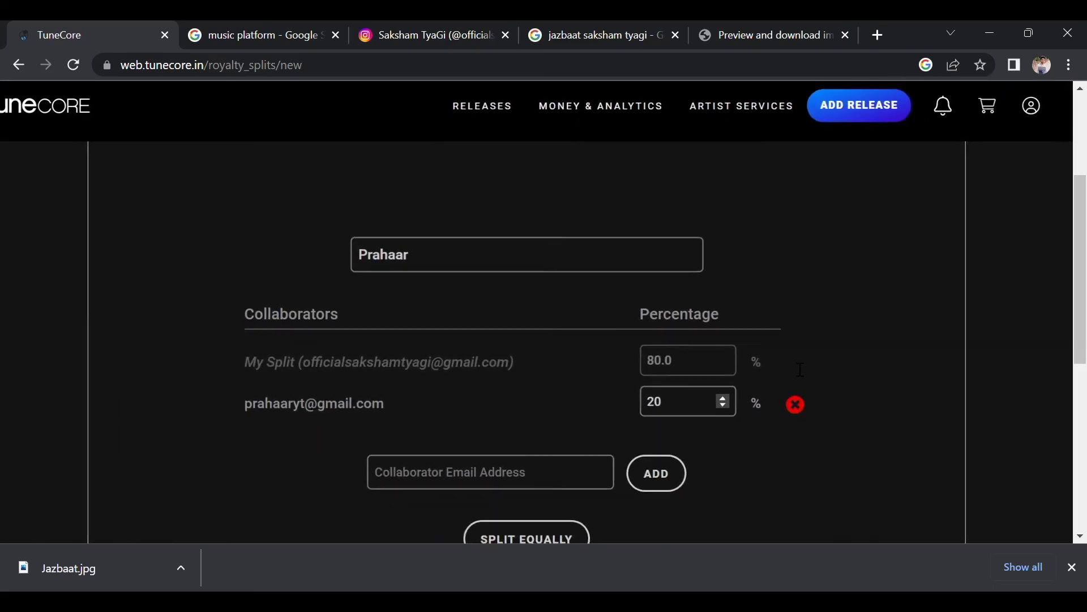
scroll(800, 369, down, 1)
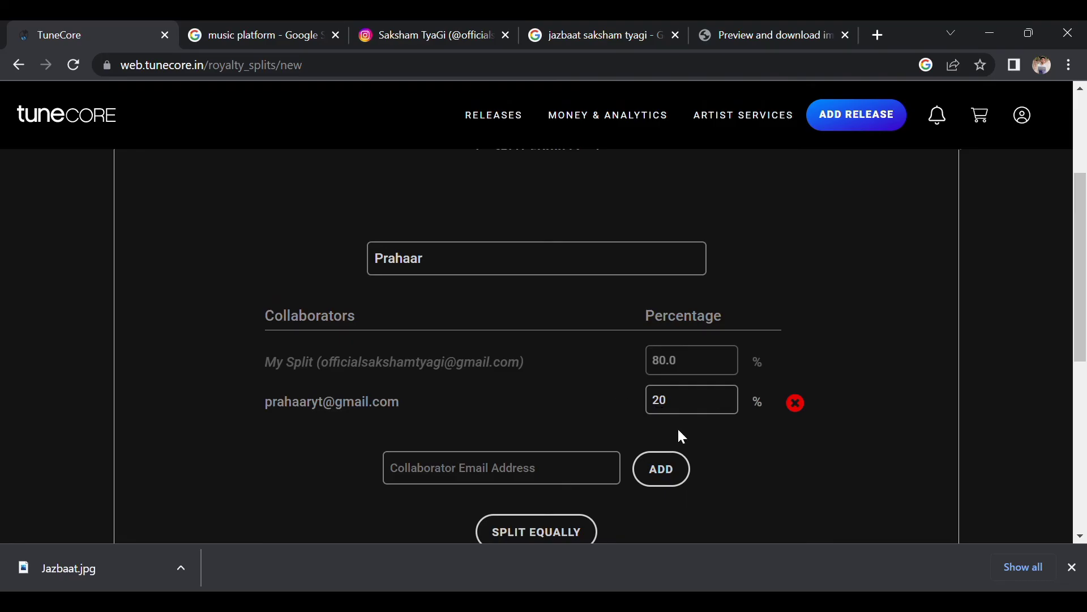
scroll(613, 516, down, 1)
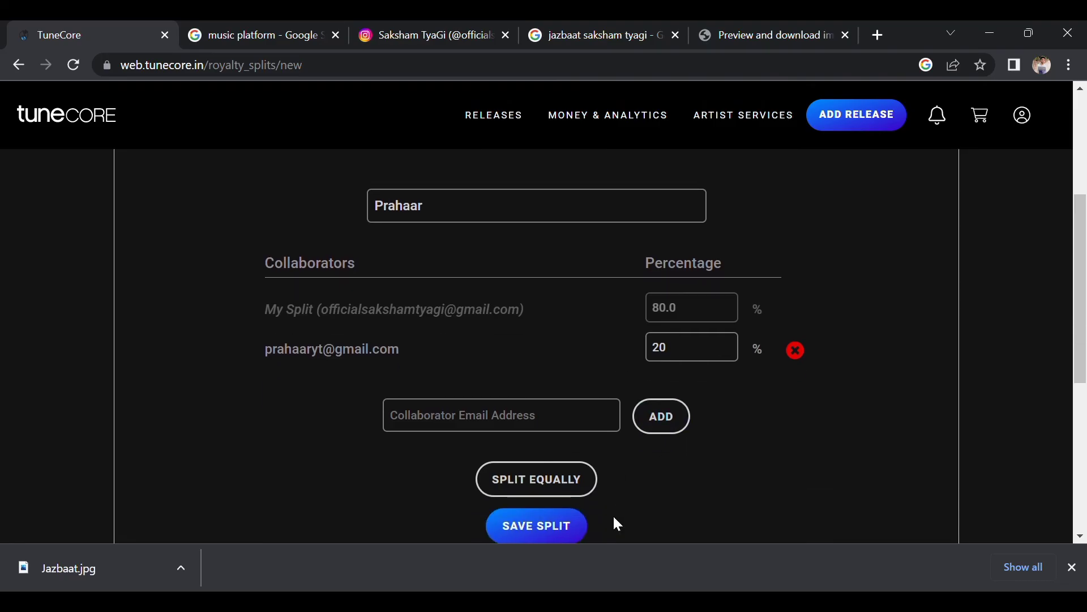
click(559, 488)
ctrl+scroll(695, 401, up, 3)
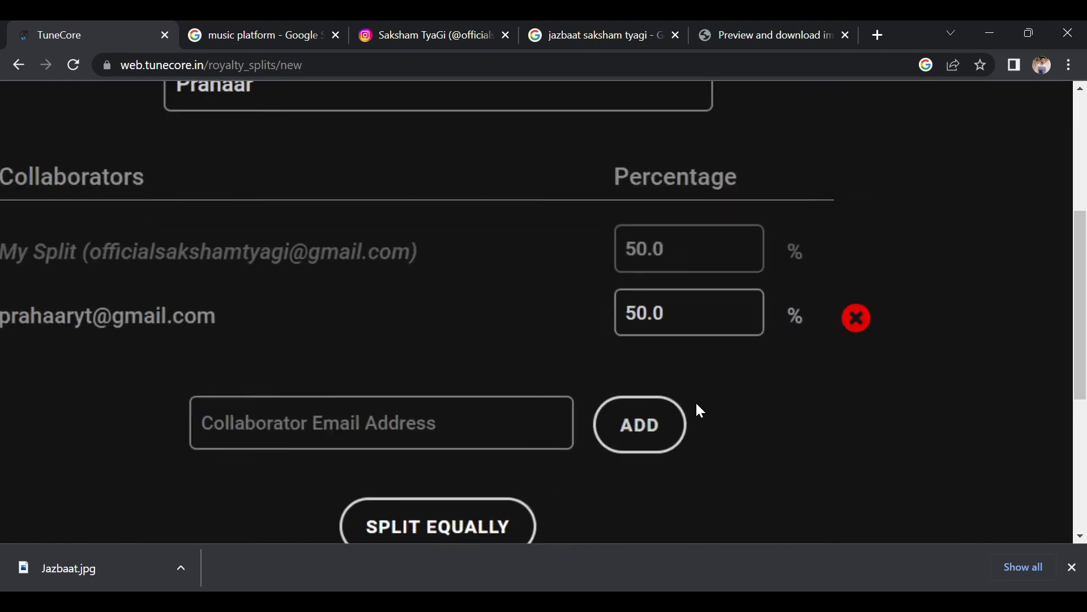
ctrl+scroll(700, 410, down, 4)
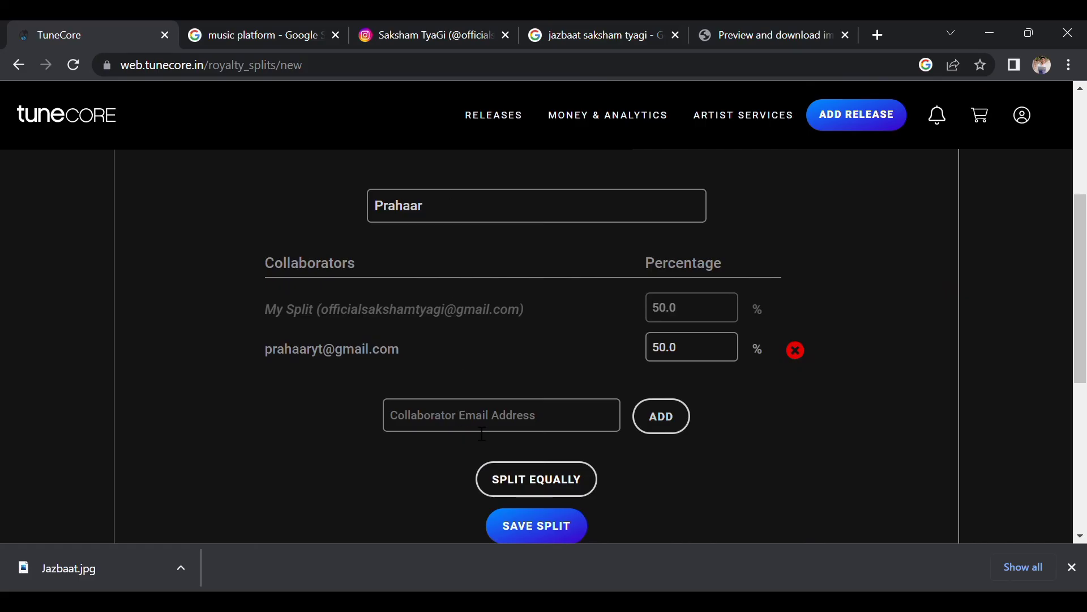
scroll(655, 470, down, 1)
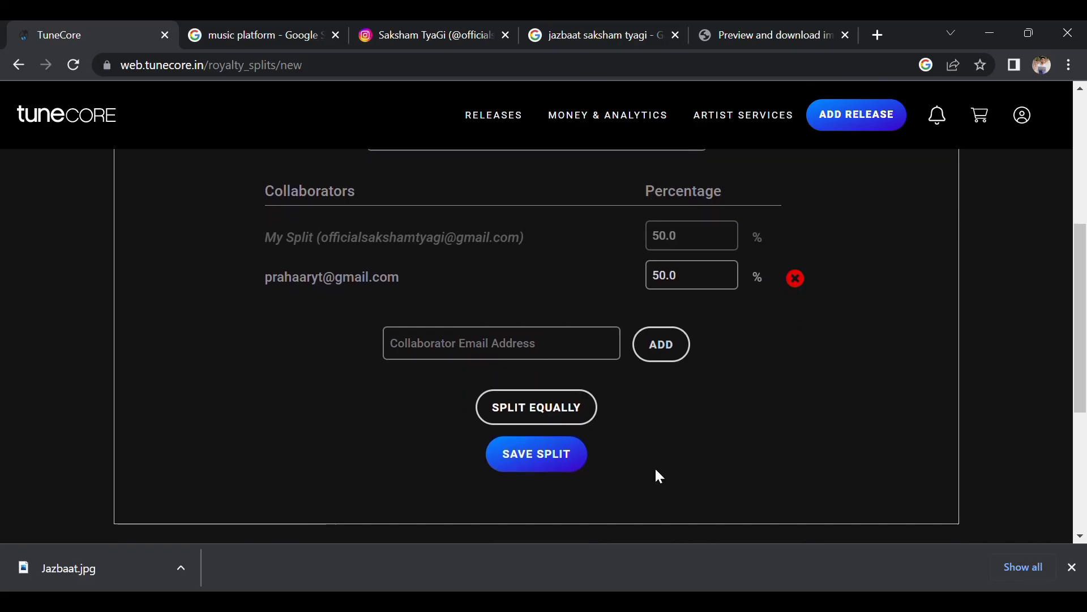
click(535, 468)
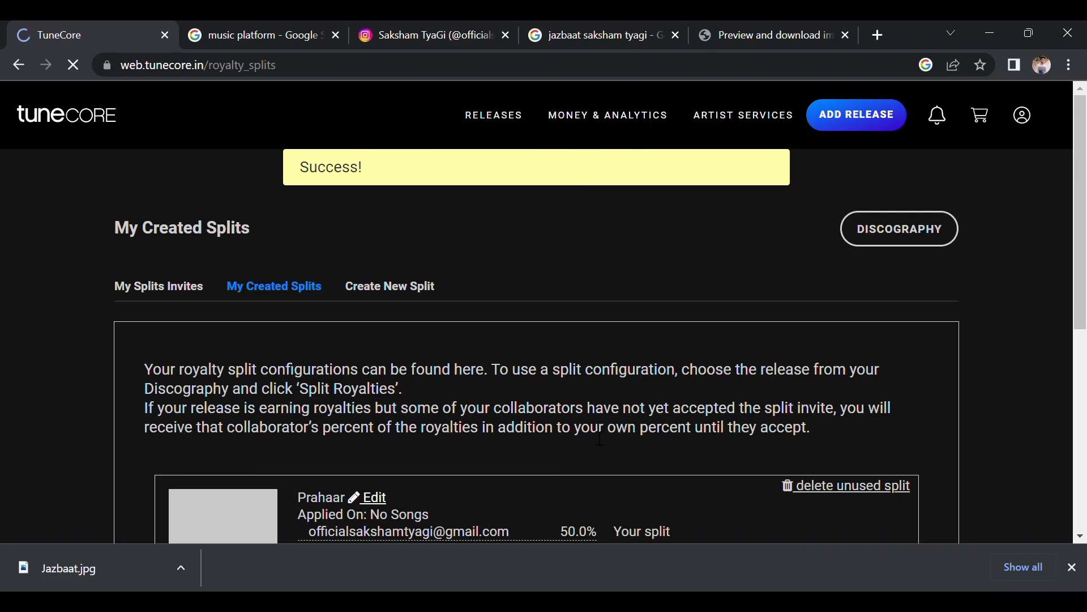
Review the saved Prahaar split, then view the empty My Splits Invites page.
scroll(764, 441, down, 2)
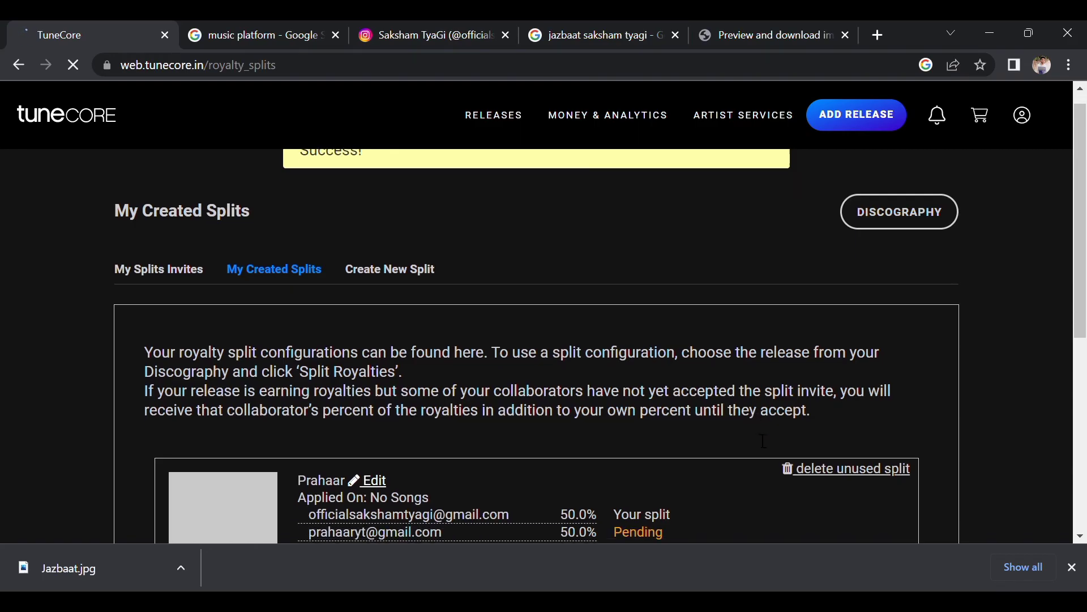
scroll(755, 435, down, 2)
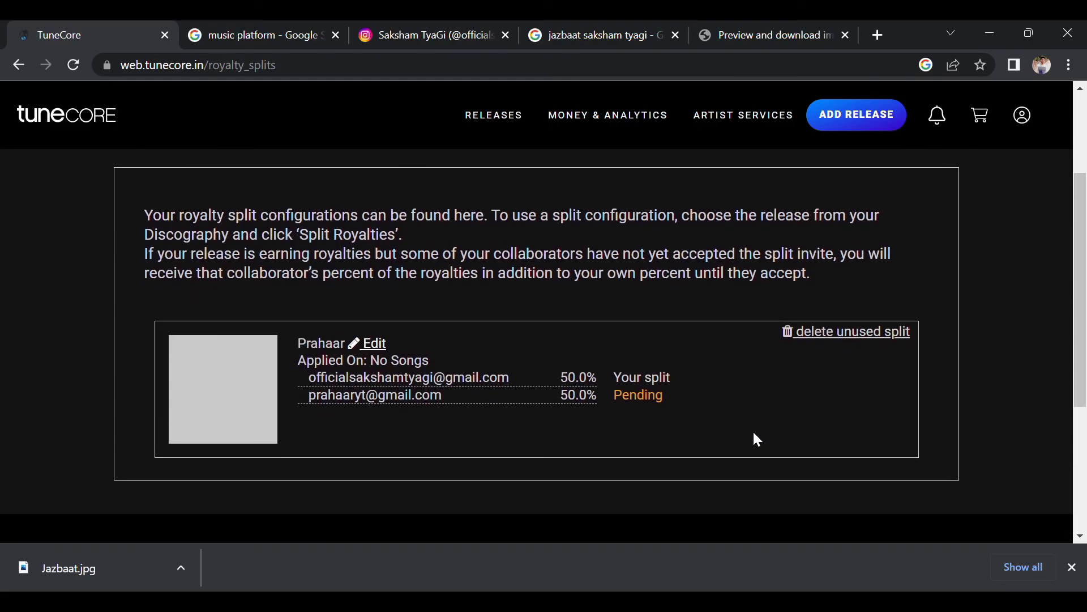
scroll(758, 440, up, 1)
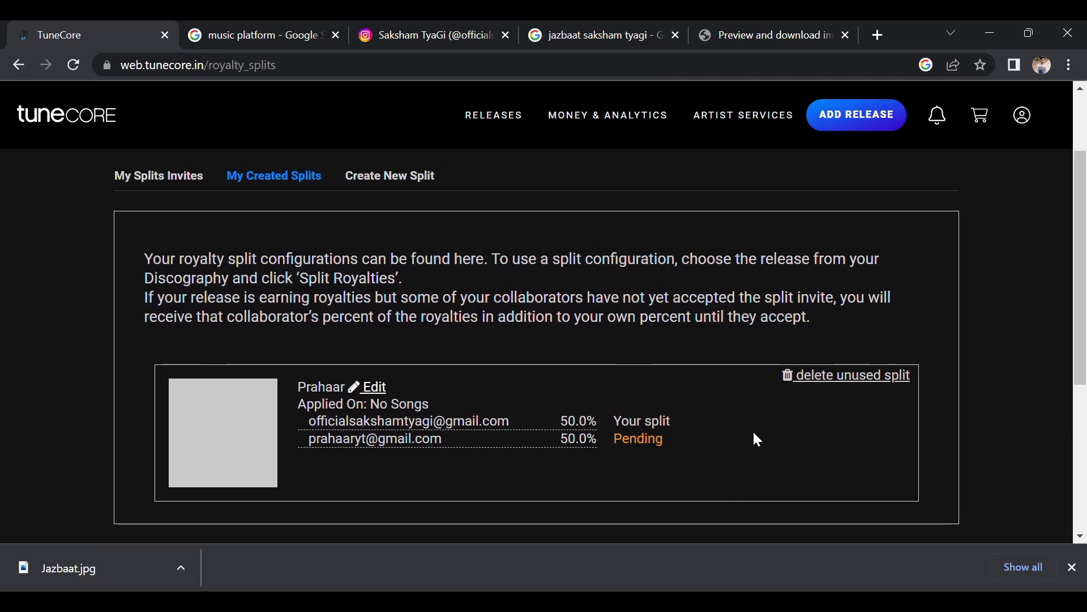
scroll(757, 440, down, 3)
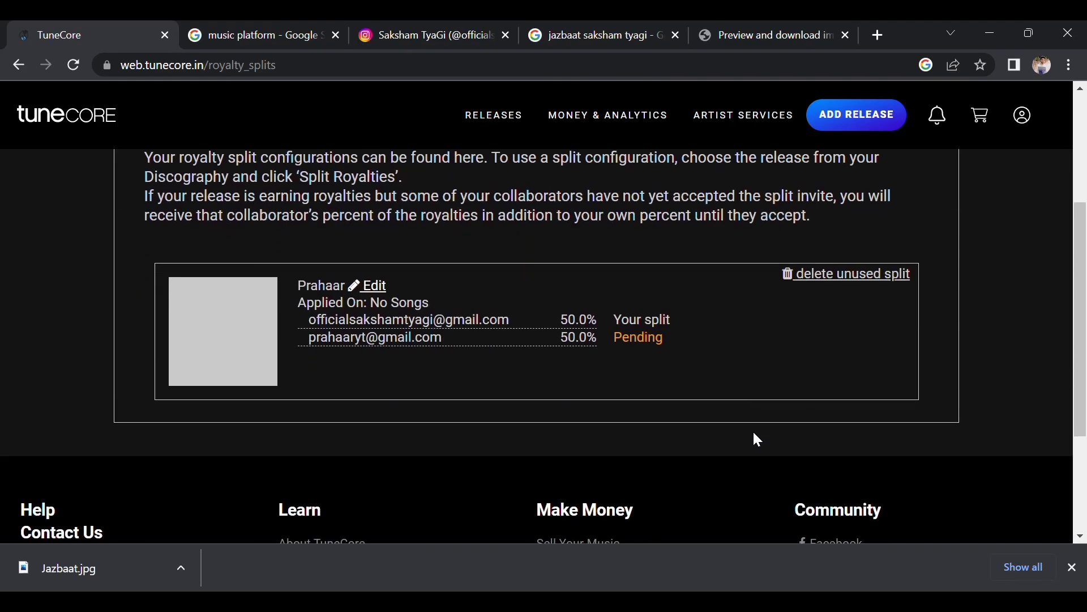
scroll(754, 433, up, 5)
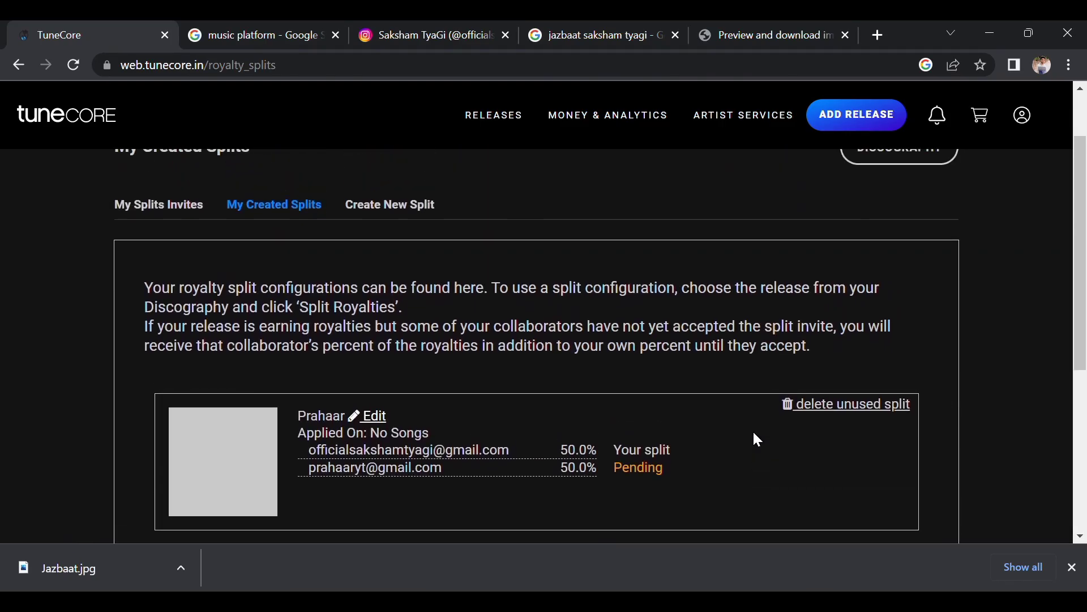
scroll(755, 436, down, 1)
scroll(759, 439, up, 1)
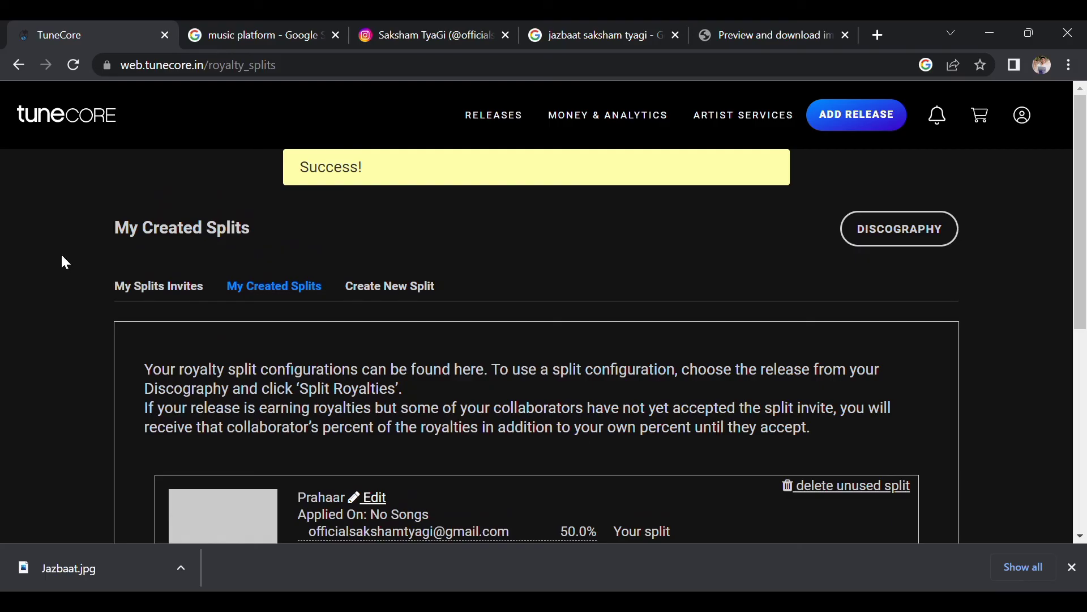
click(170, 286)
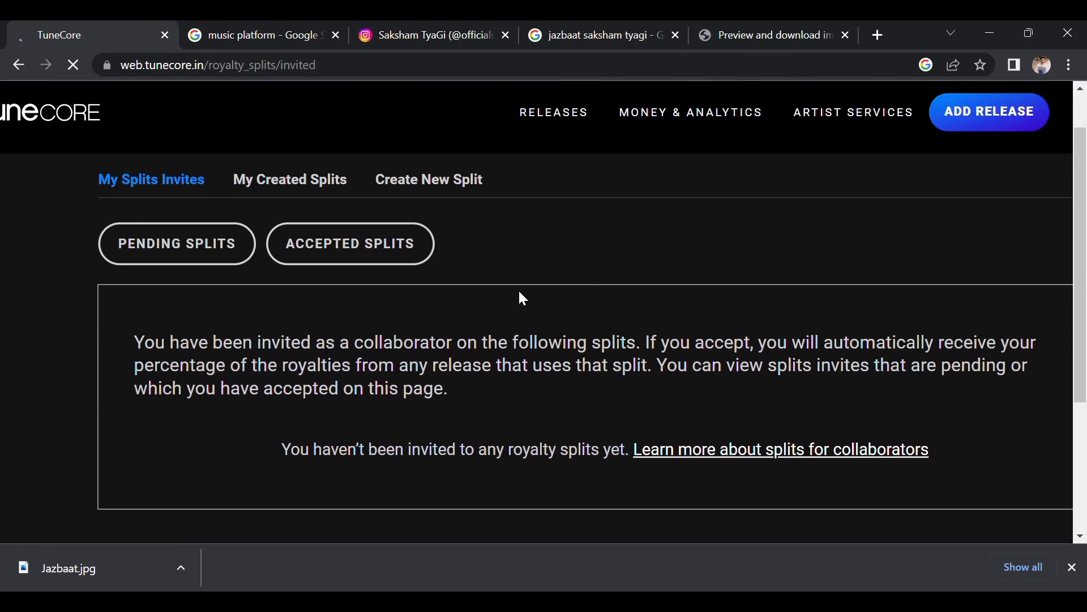
Return to My Created Splits and check Prahaar's 50.0% shares with the collaborator Pending.
click(293, 180)
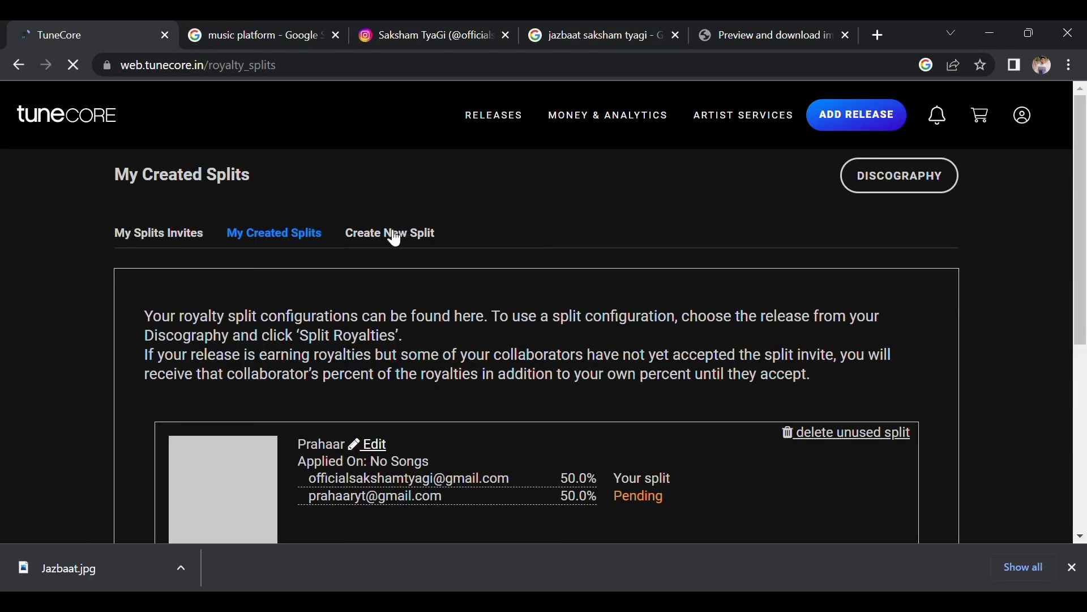
scroll(582, 257, down, 6)
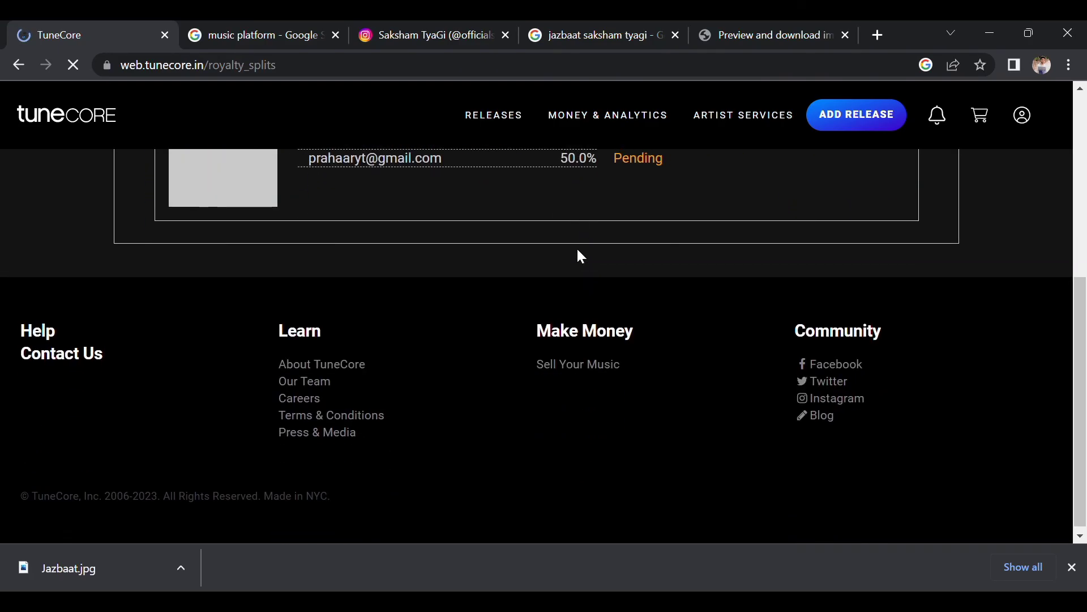
scroll(582, 257, up, 6)
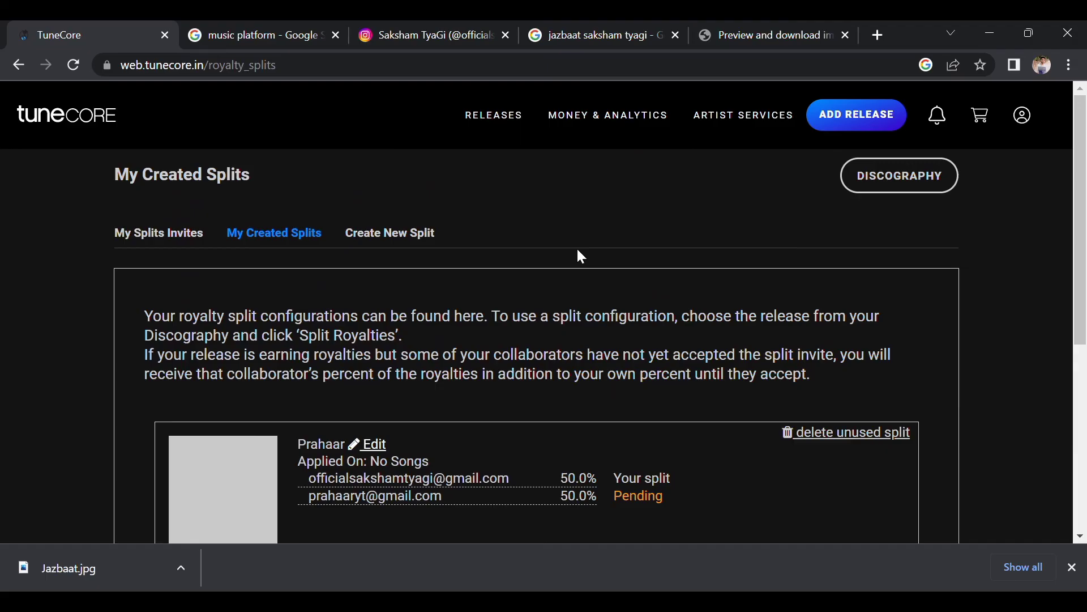
scroll(582, 256, down, 2)
scroll(581, 257, up, 2)
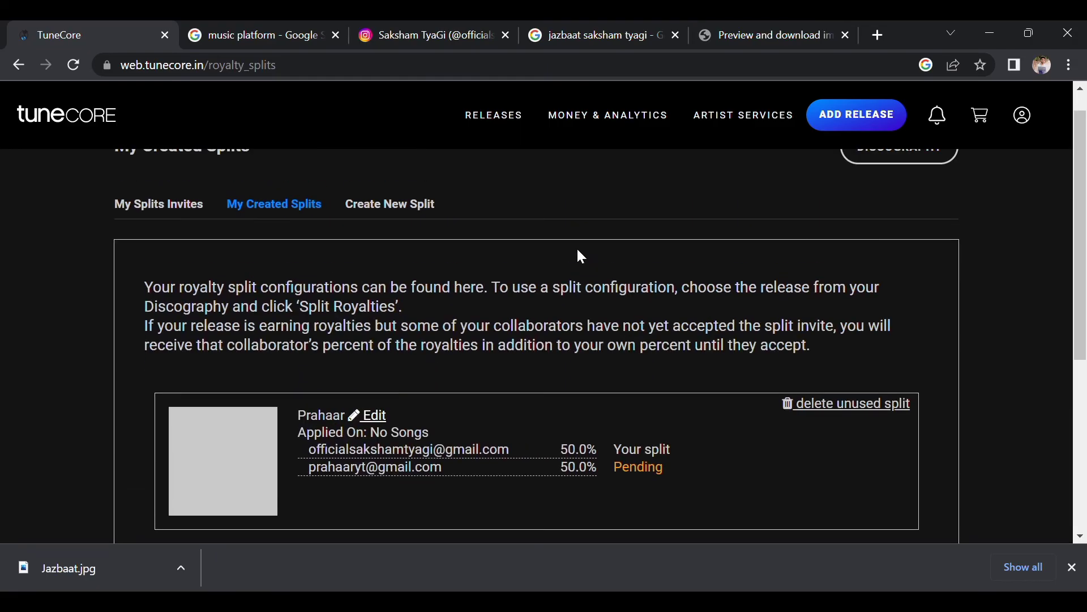
scroll(581, 257, down, 1)
scroll(582, 257, up, 2)
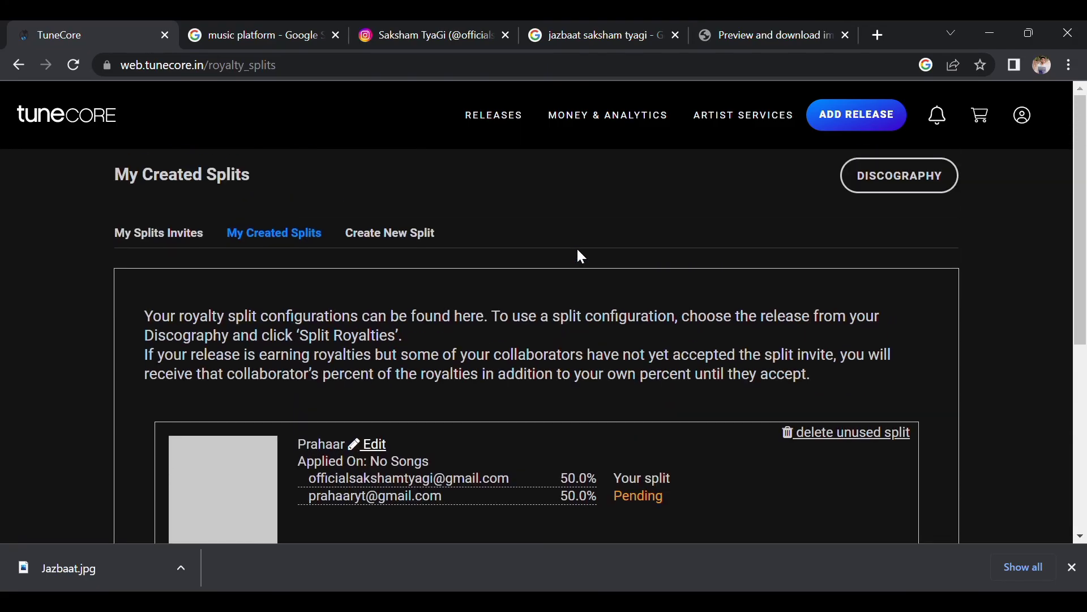